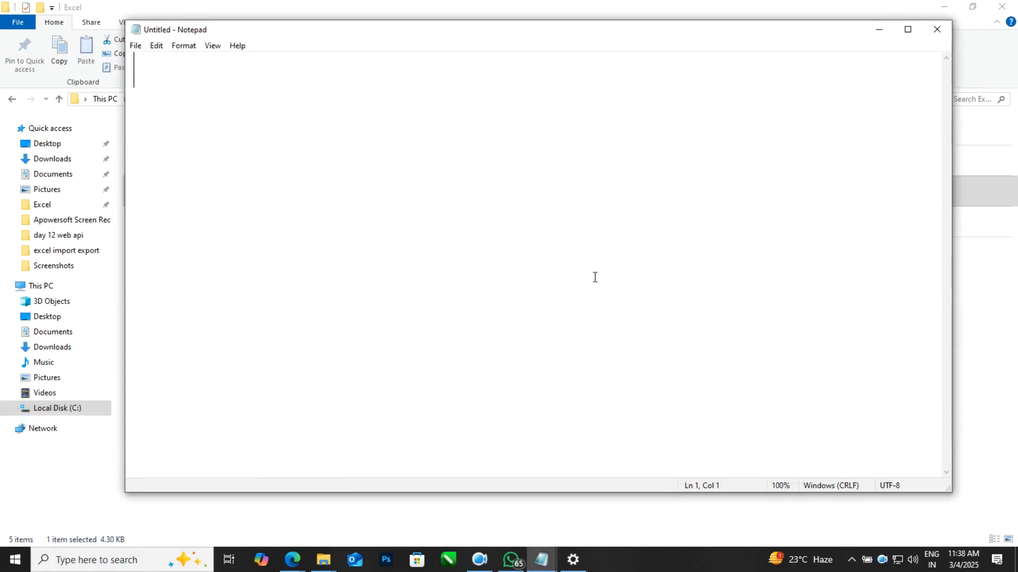
Write the heading "Graph:" with a dashed line beneath it and reduce the text zoom to 70%
text(Graph:)
key(Return)
text(--------------)
key(ctrl+minus)
key(ctrl+minus)
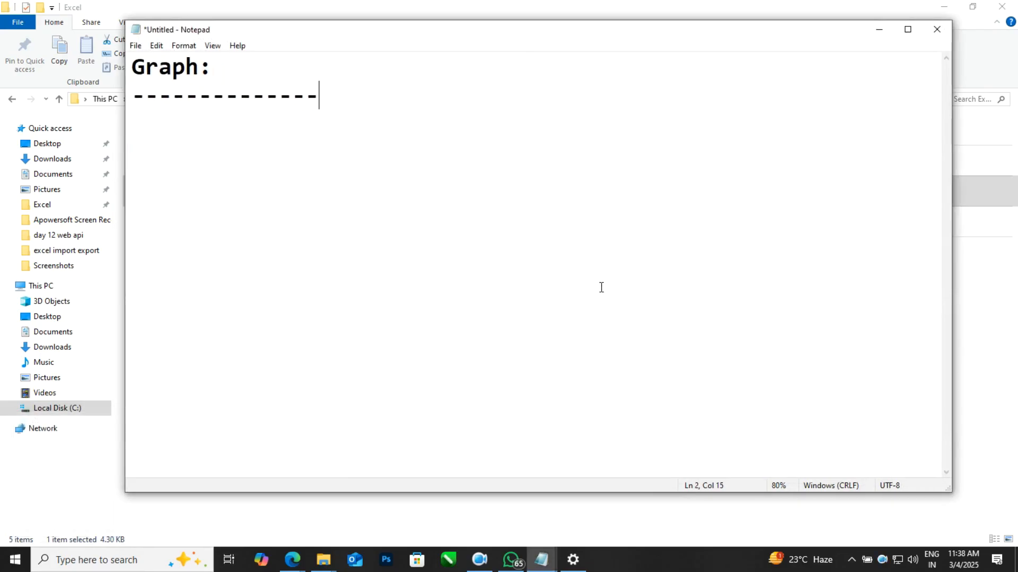
key(ctrl+minus)
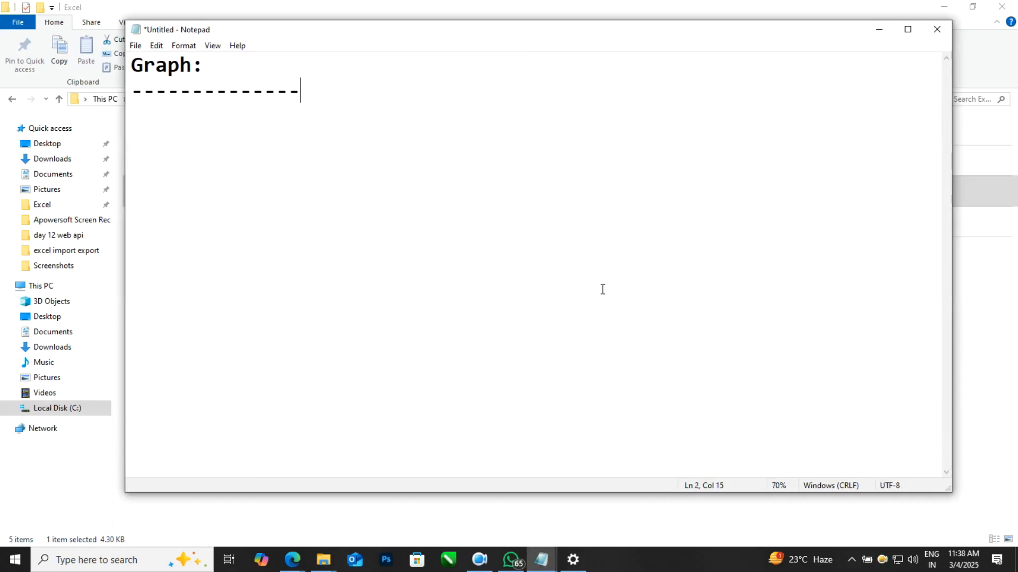
Add the description "used to show the data of excel in visualize form we use chart/graph.." below the dashed line
key(Return)
text(used to )
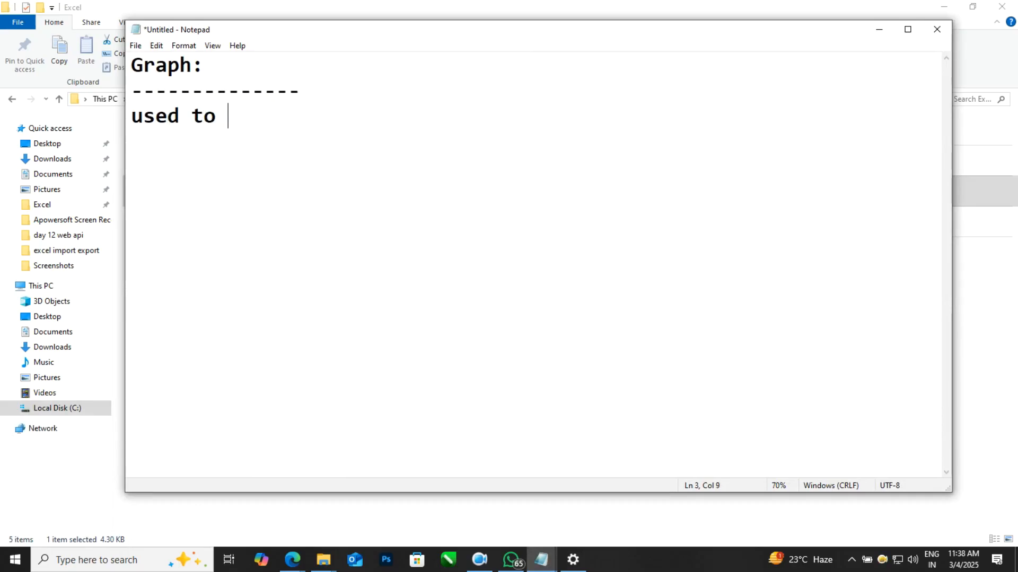
text(show the da)
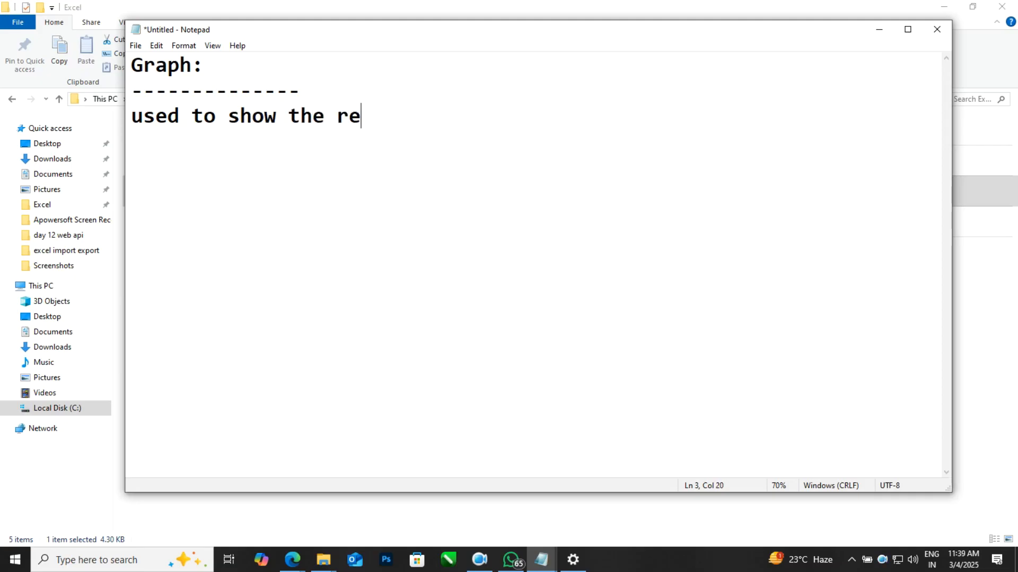
text(ta of exce)
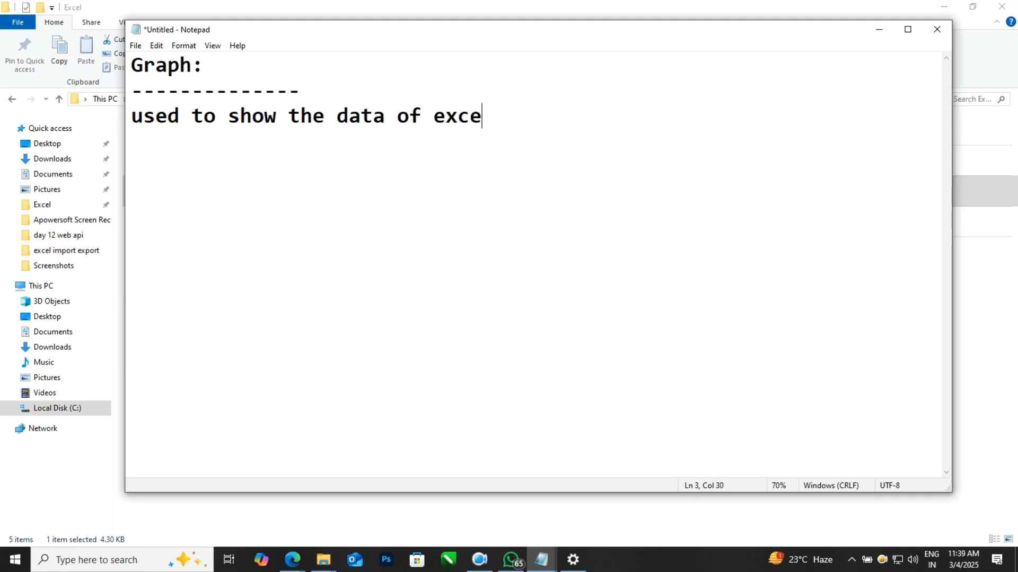
text(l in visualli)
key(BackSpace)
key(BackSpace)
text(ize form we)
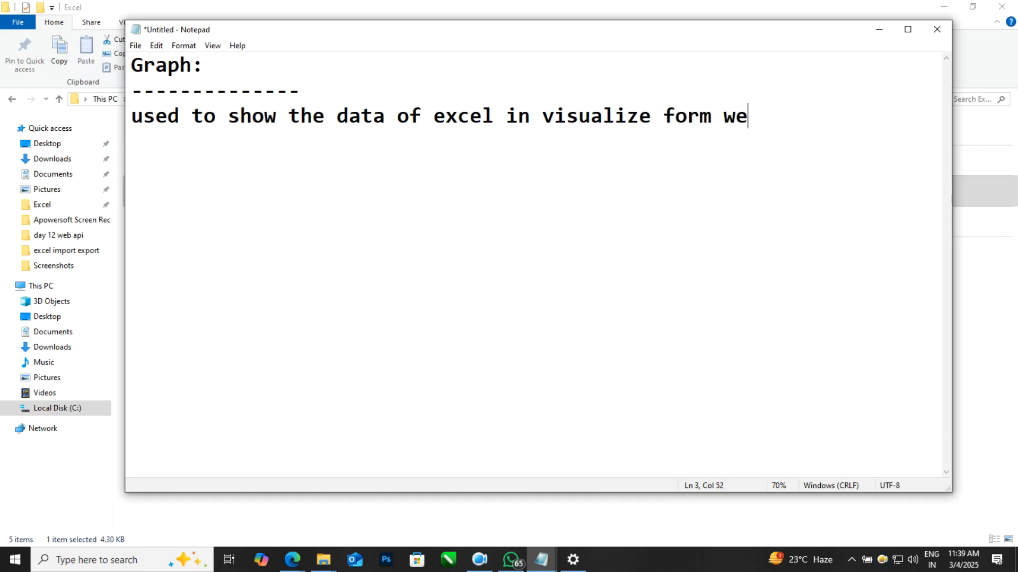
text( use chart/)
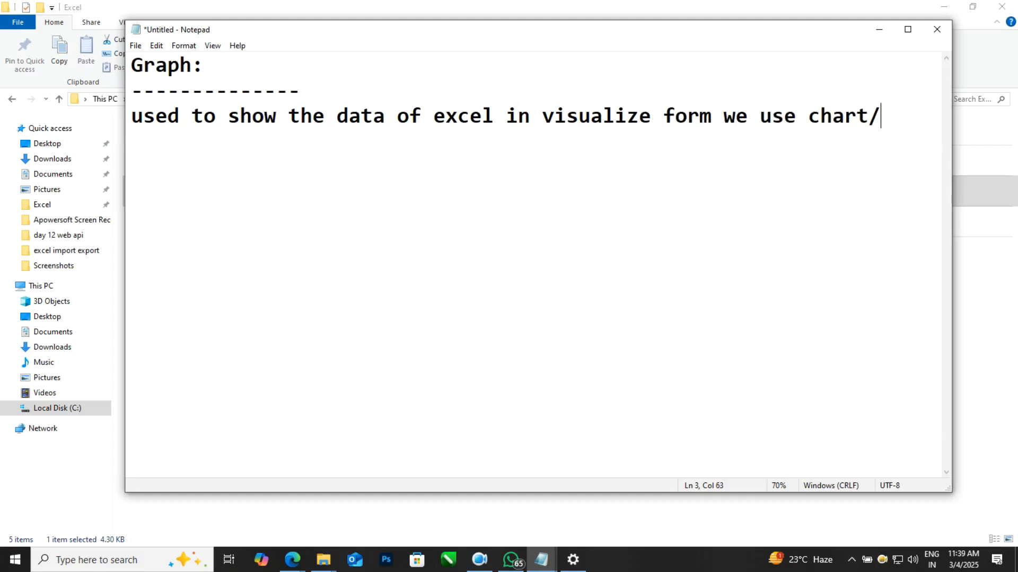
text(graph..)
Add the line "Insert-> Chart..." below the description, separated by a blank line
key(Return)
key(Return)
text(Insert)
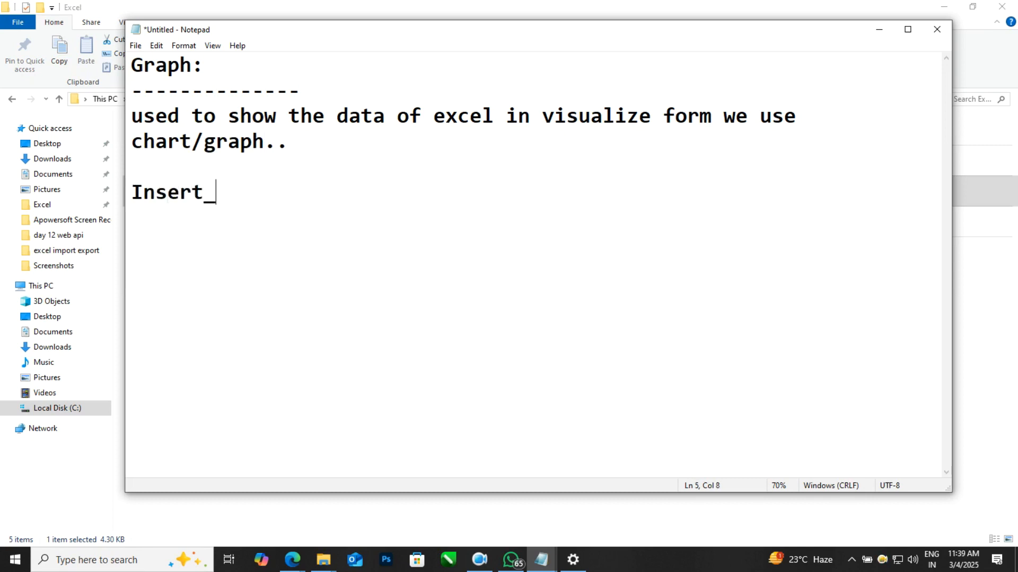
text(-> Chart...)
key(Return)
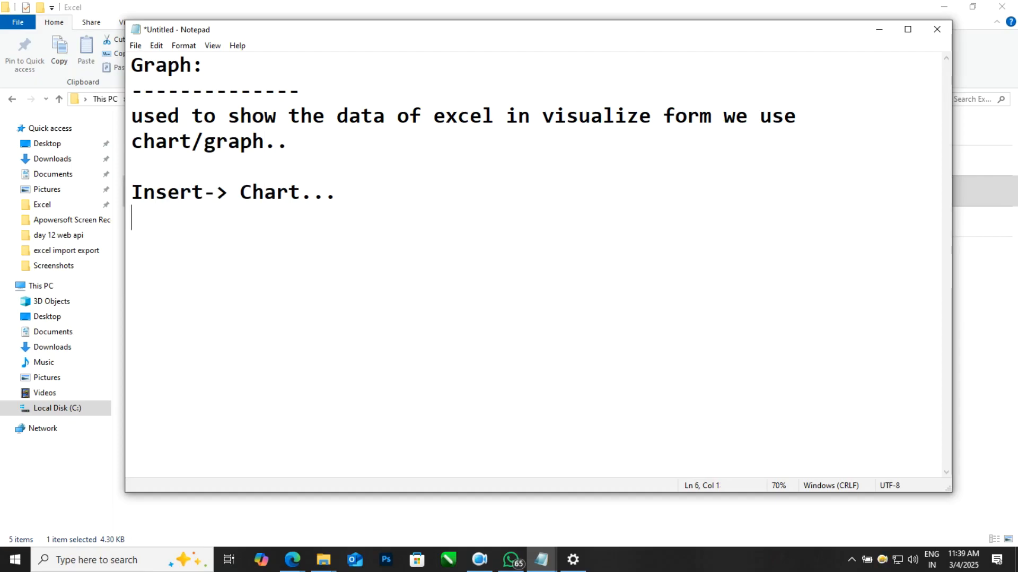
Switch to the Advanced Excel Content Ducat.txt notes and review the chart types and chart components under Summarizing the data
key(alt+Tab)
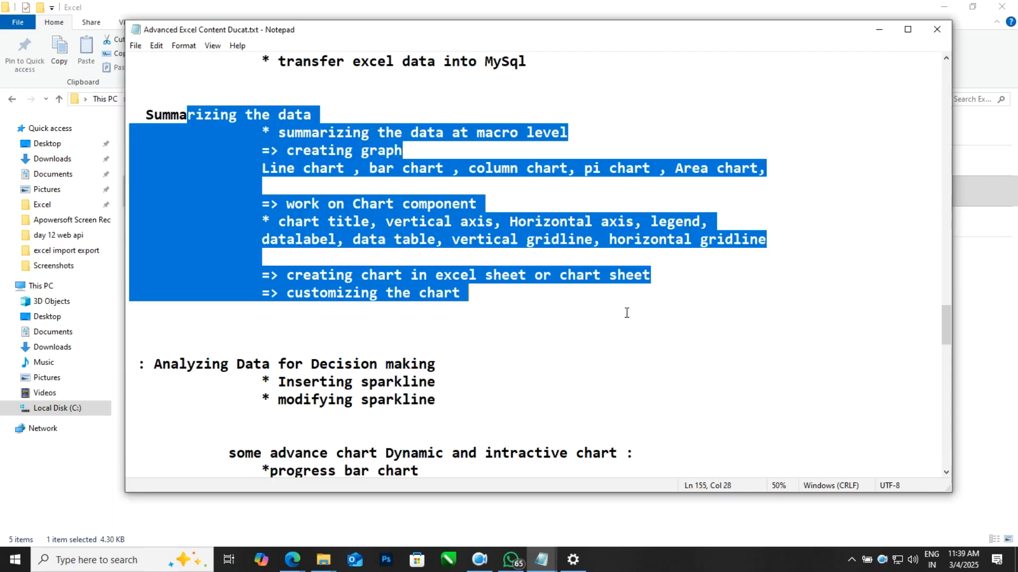
click(568, 311)
scroll(559, 310, down, 1)
scroll(561, 300, up, 1)
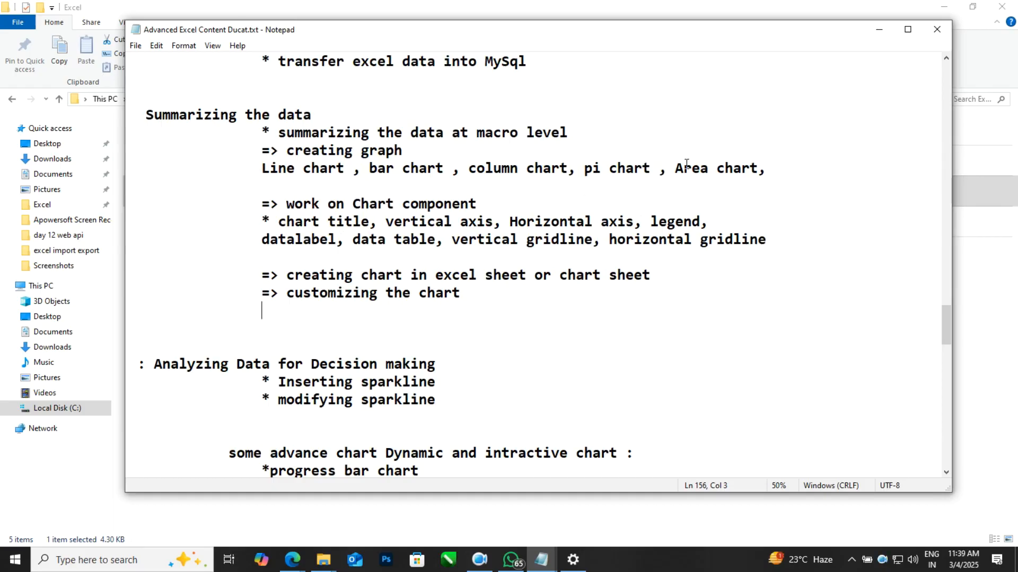
drag(770, 168, 649, 180)
click(557, 209)
double_click(363, 223)
click(468, 221)
click(537, 222)
click(678, 225)
click(517, 292)
click(878, 30)
Add the numbered point "1. dataset that we want to compare.." to the untitled graph notes
key(Return)
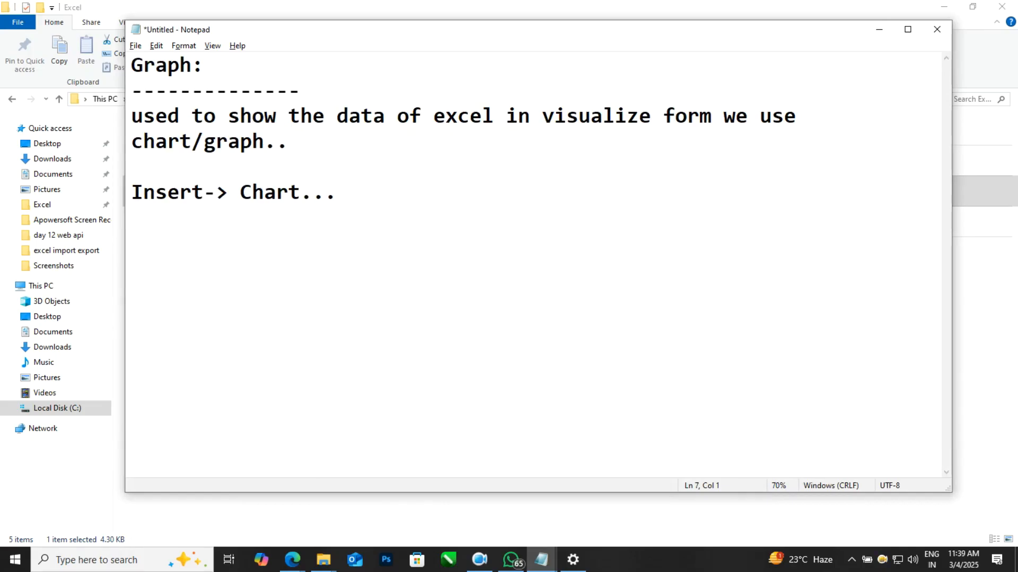
text(1.)
text(dataset that we wan t)
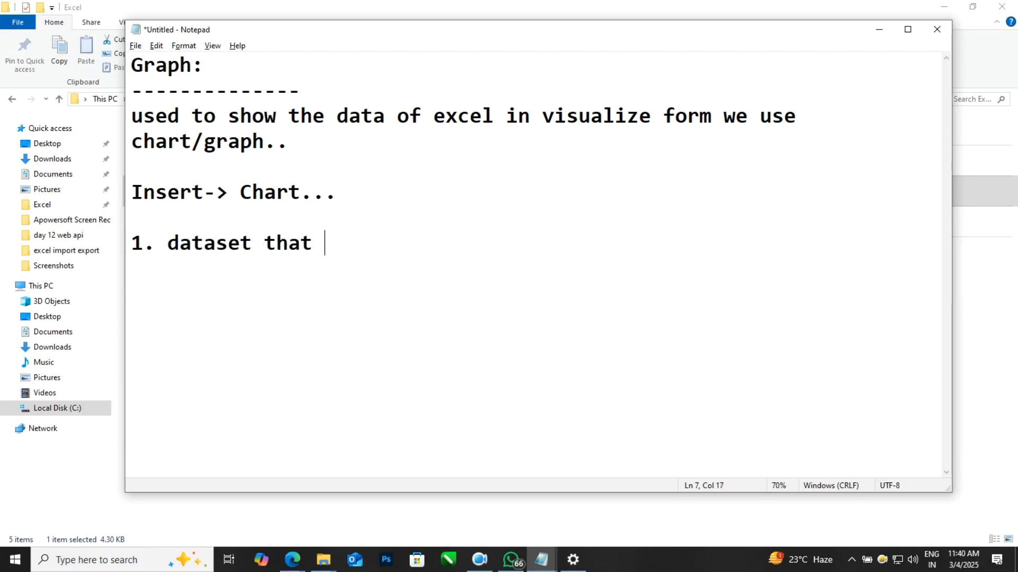
key(BackSpace)
key(BackSpace)
text(t t o)
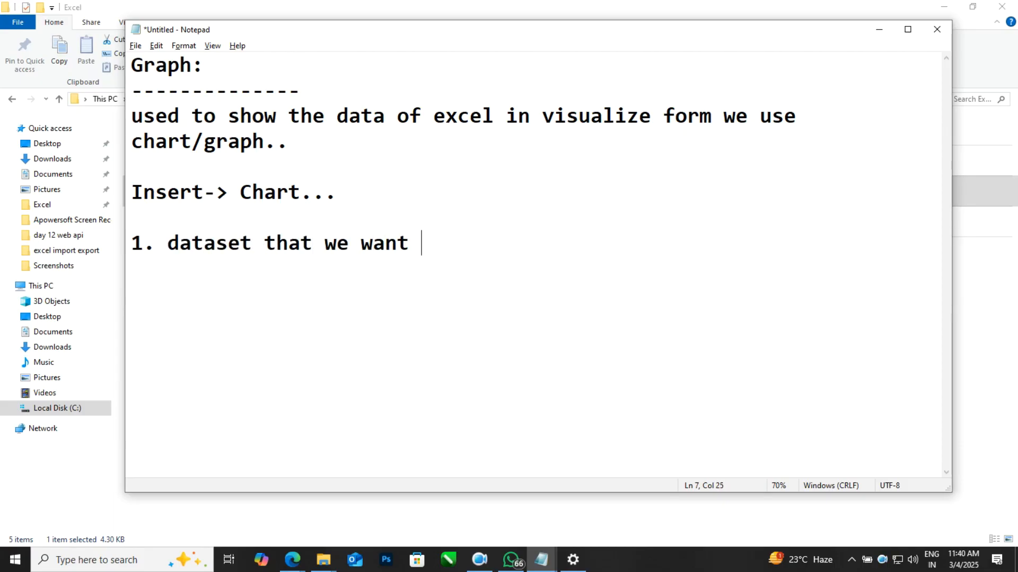
key(BackSpace)
key(BackSpace)
text(o compare..)
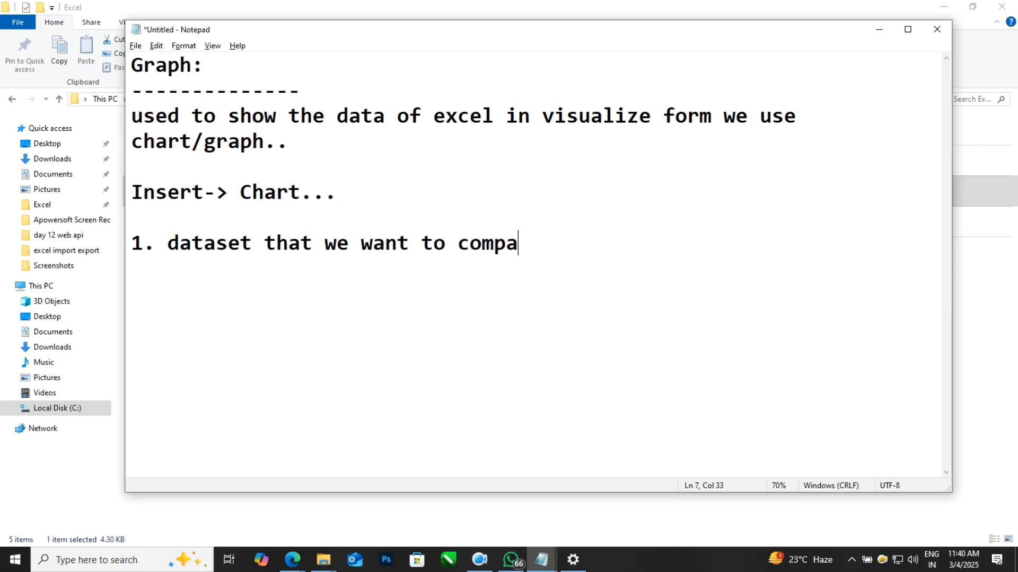
List "-> column chart" and "-> Bar chart" on separate lines under point 1
key(Return)
text(-> column chart)
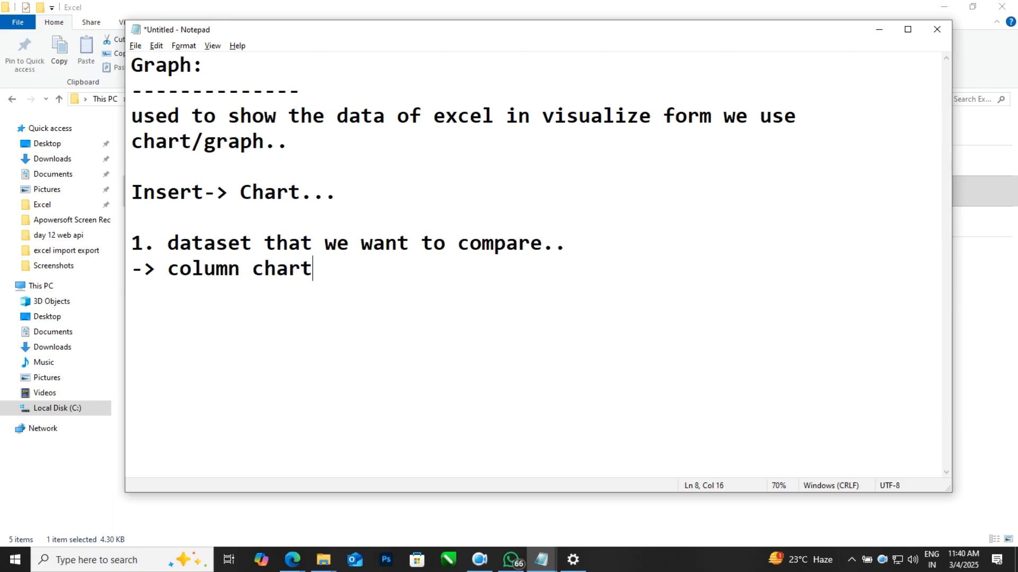
key(Return)
text(-> Bar chart)
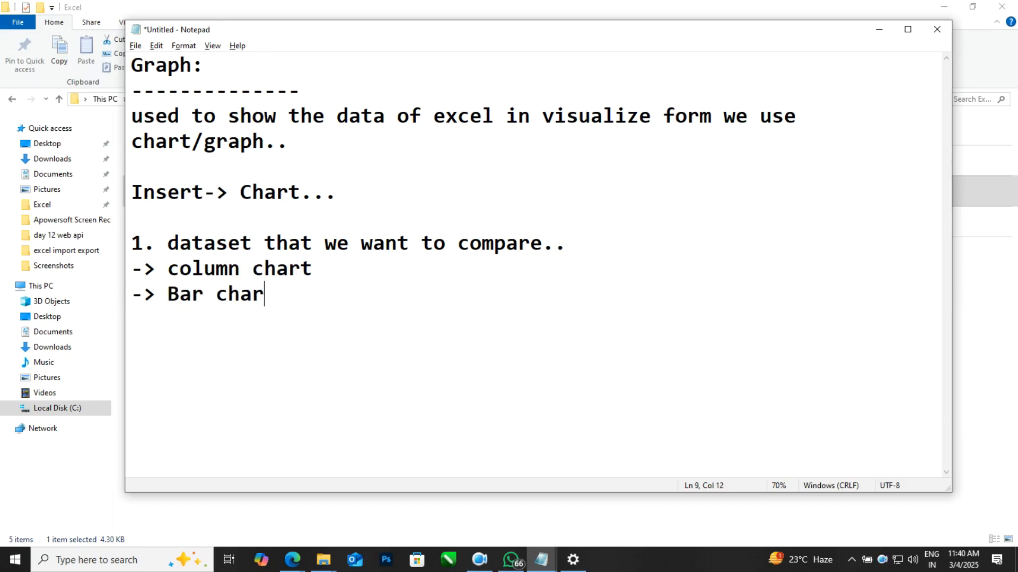
key(Return)
key(Return)
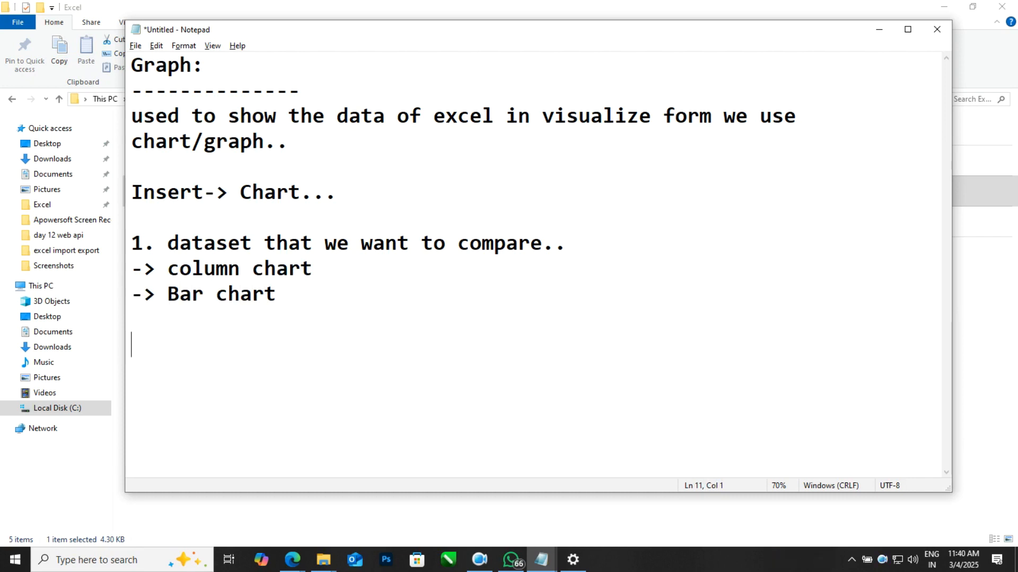
Launch Excel with a new blank workbook and dismiss the Office activation wizard
key(super)
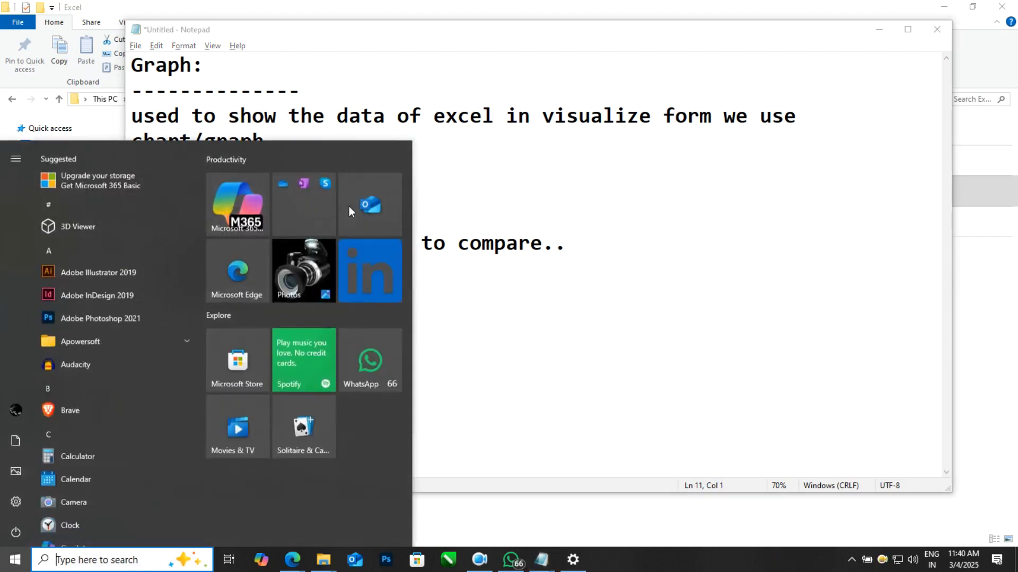
text(excel)
key(Return)
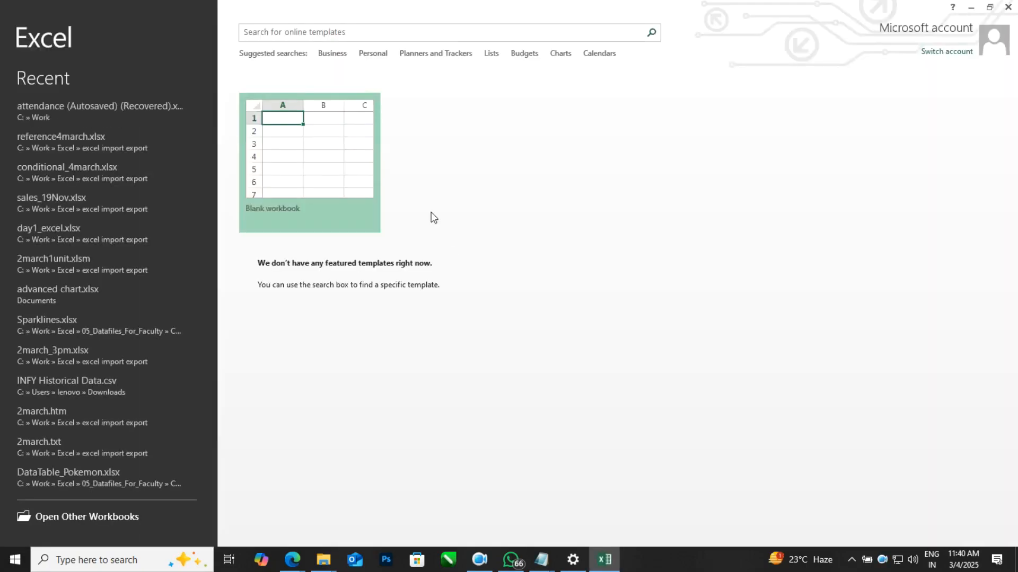
click(345, 183)
click(484, 229)
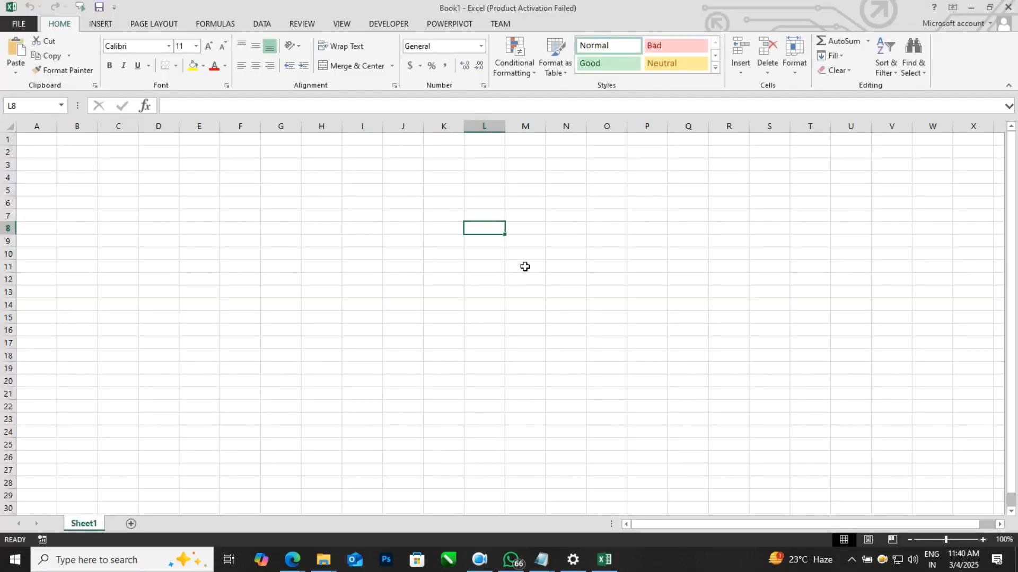
scroll(525, 267, up, 4)
click(71, 150)
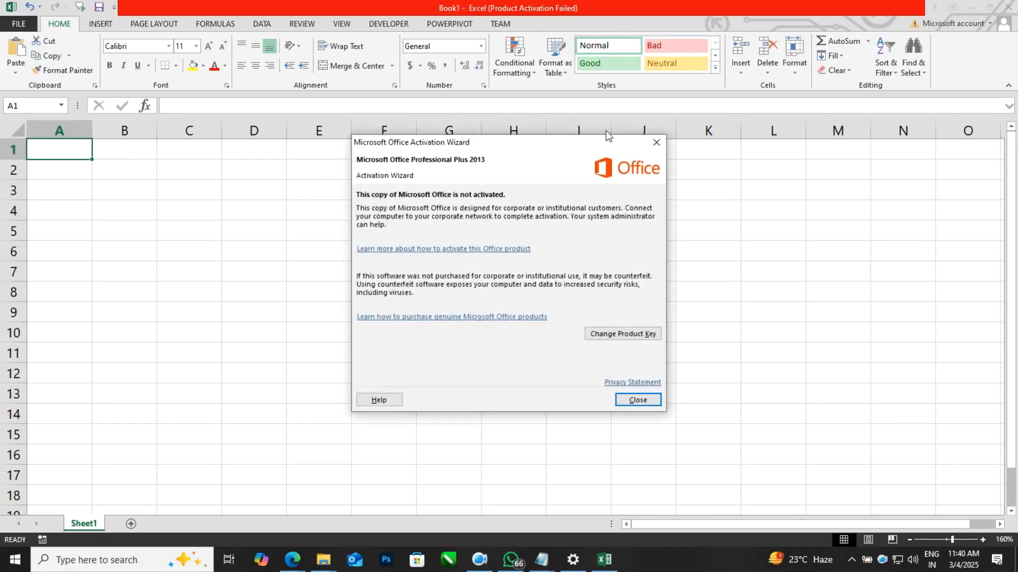
click(656, 142)
Enter the header EmpName in A1 and five employee names in A2:A6
click(77, 148)
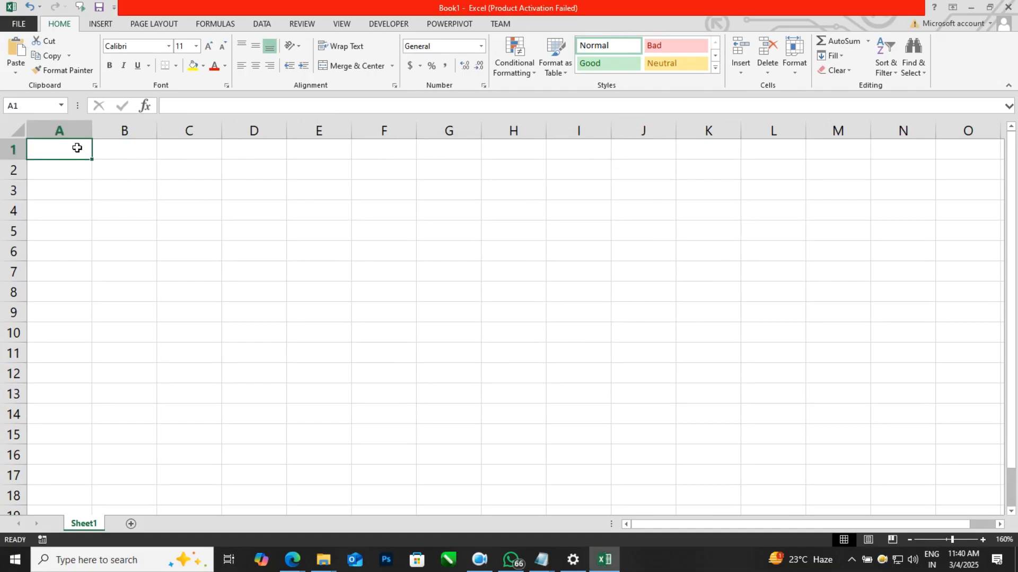
text(EmpName)
key(Tab)
click(77, 147)
key(Down)
text(williamns)
key(Return)
text(paul)
key(Return)
text(smith)
key(Return)
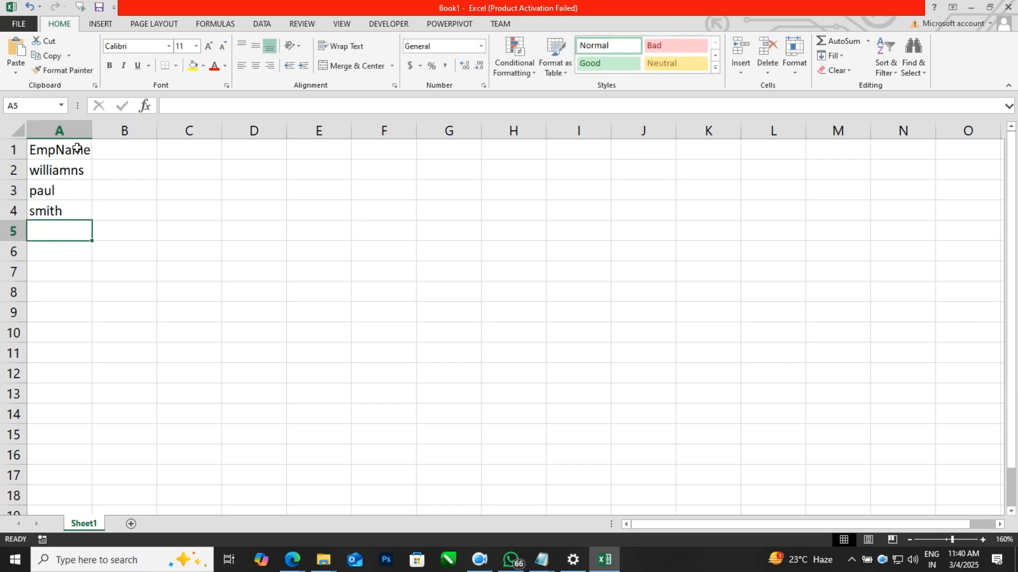
text(raow)
key(Return)
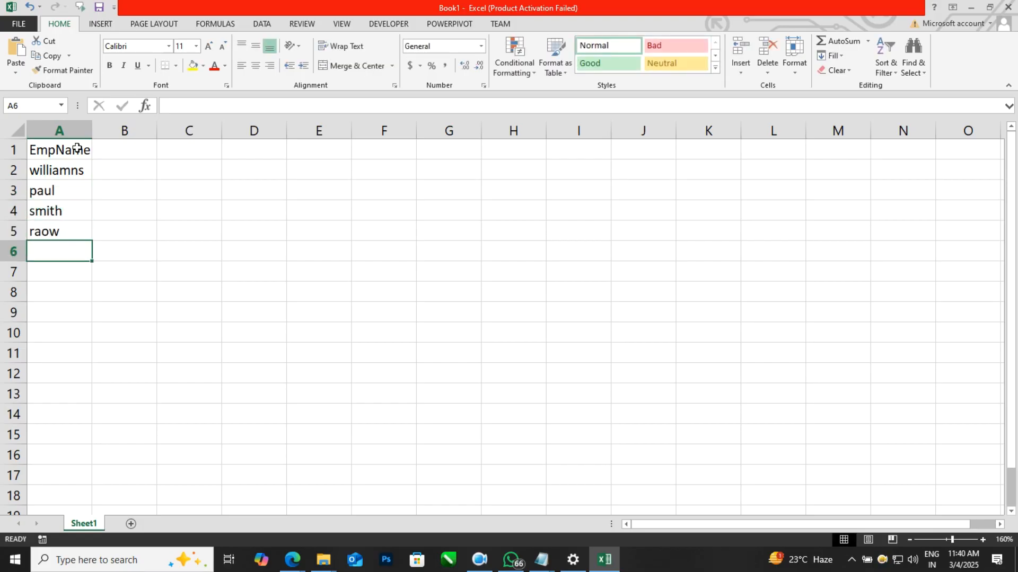
text(warne)
key(Return)
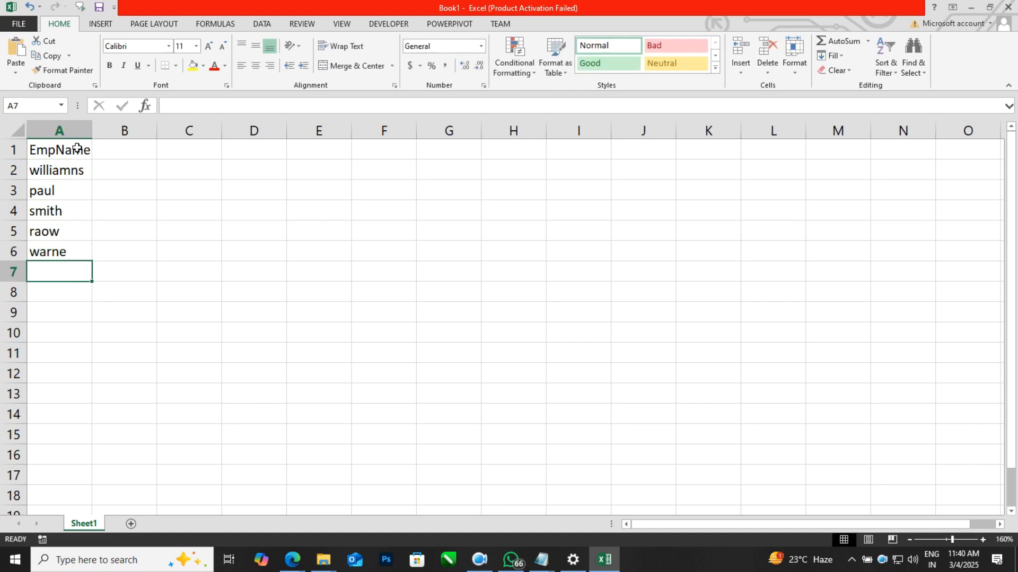
Enter the header Sales in cell B1, next to EmpName
key(Right)
key(Up)
key(Up)
key(Up)
key(Up)
key(Up)
key(Up)
text(Sales)
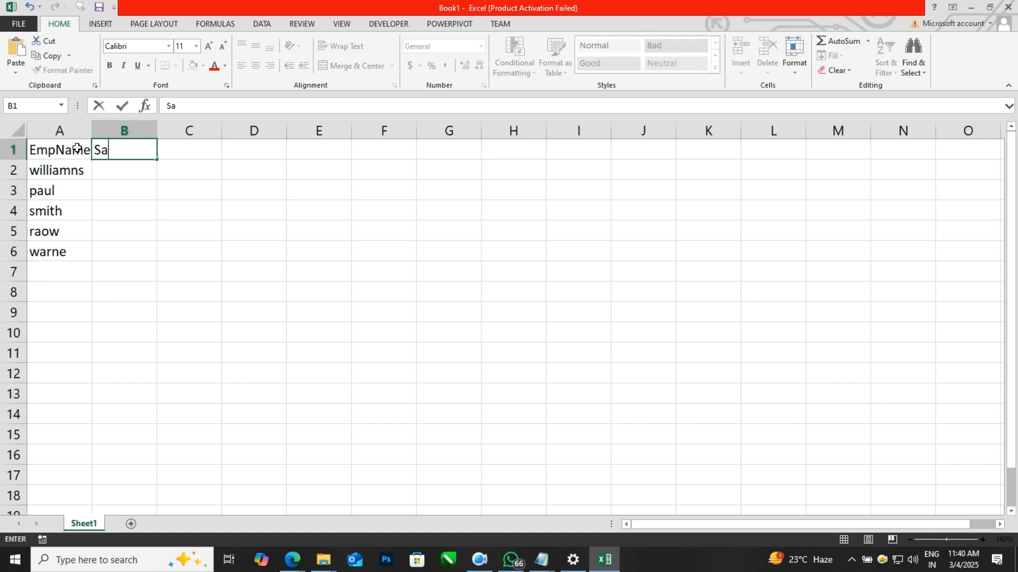
key(Return)
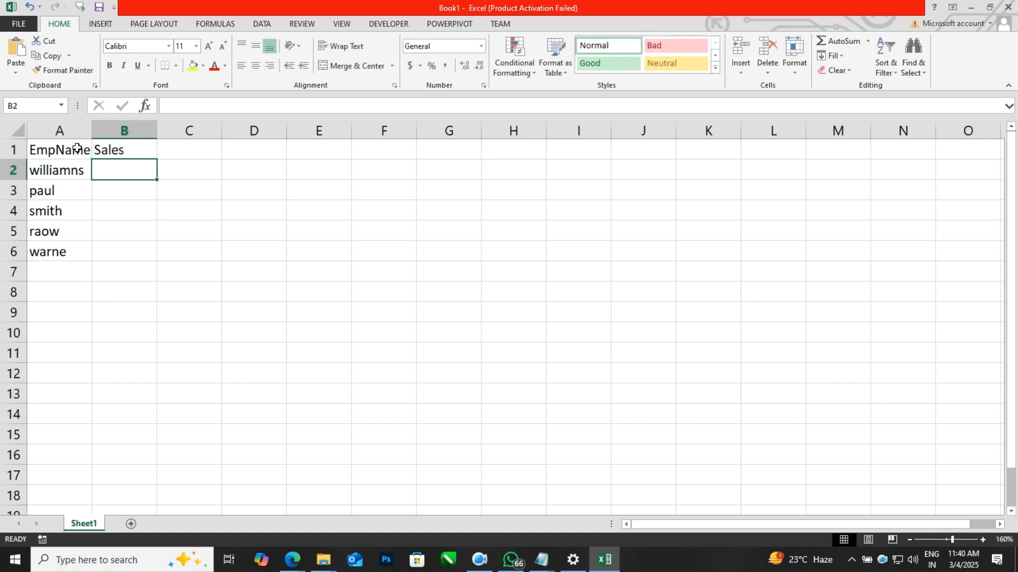
Fill B2:B6 with the formula =RANDBETWEEN(10,40) to generate random sales figures
key(shift+Down)
key(shift+Down)
key(shift+Down)
key(shift+Down)
text(=randdbe)
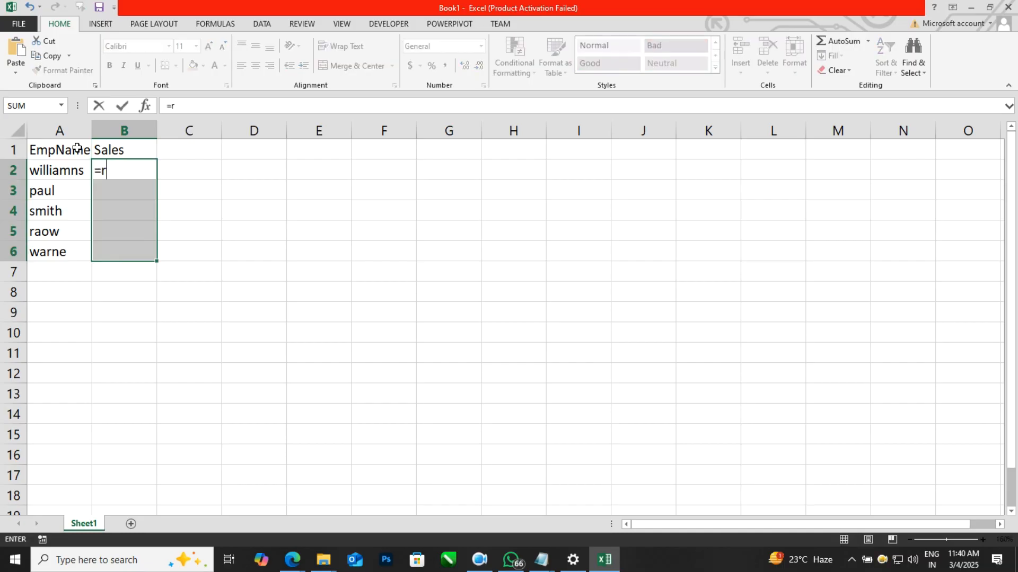
key(BackSpace)
key(BackSpace)
key(BackSpace)
text(be)
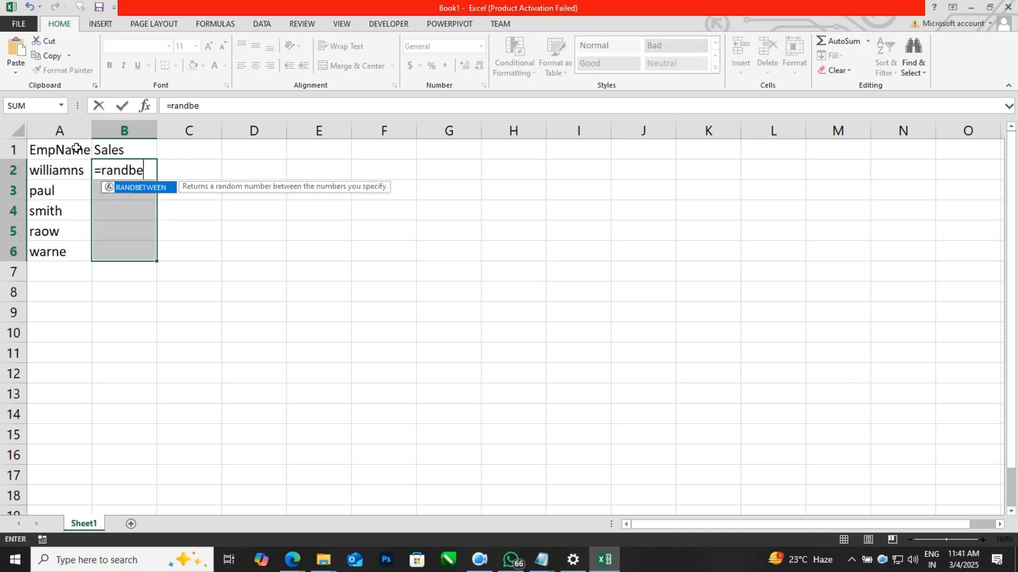
text(tween(10,)
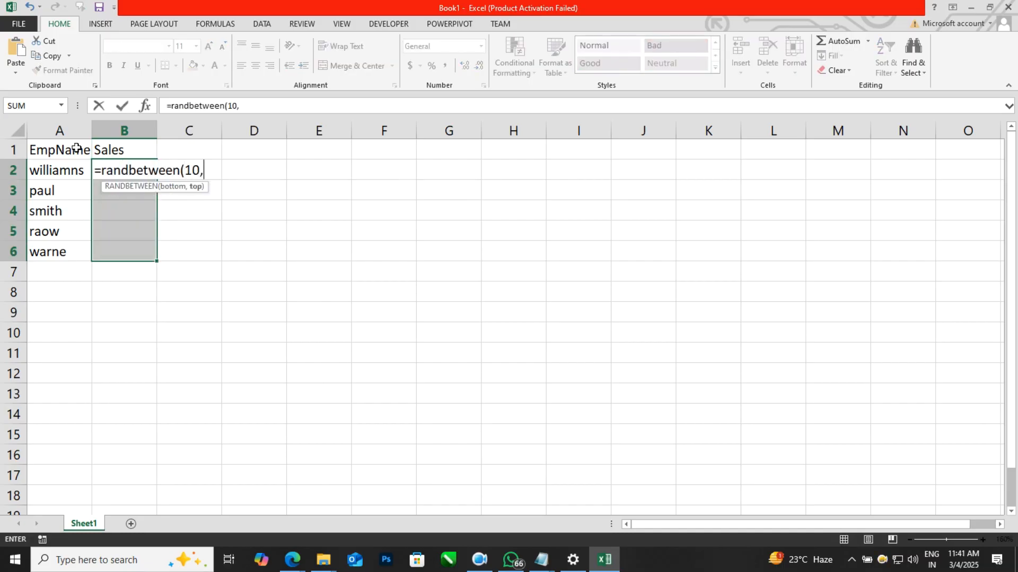
text(40))
key(ctrl+Return)
Replace the random-number formulas in B2:B6 with their static values
key(ctrl+c)
key(alt+h)
key(v)
key(v)
key(Escape)
click(189, 244)
Copy the sales figures in B2:B6 and paste them over the same cells again as values only
drag(135, 170, 139, 252)
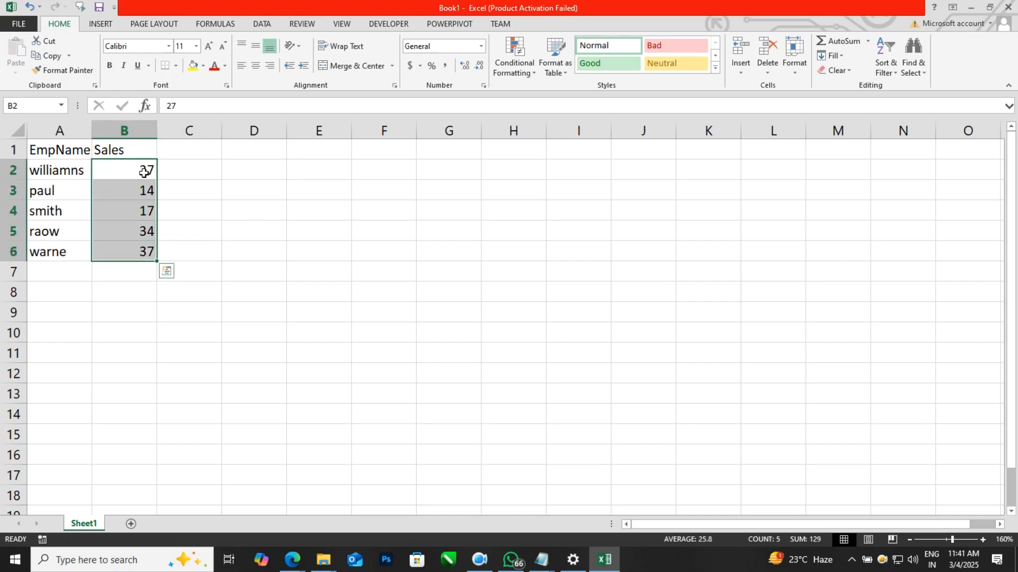
click(49, 56)
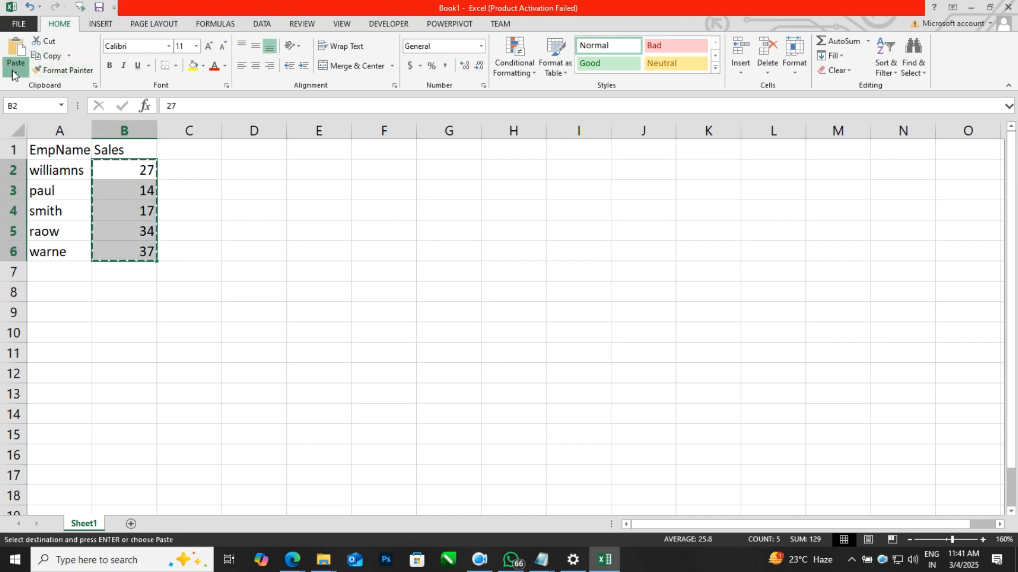
click(16, 69)
click(14, 157)
click(134, 215)
drag(120, 186, 122, 216)
Center the contents of the whole data table A1:B6 horizontally and vertically
click(111, 185)
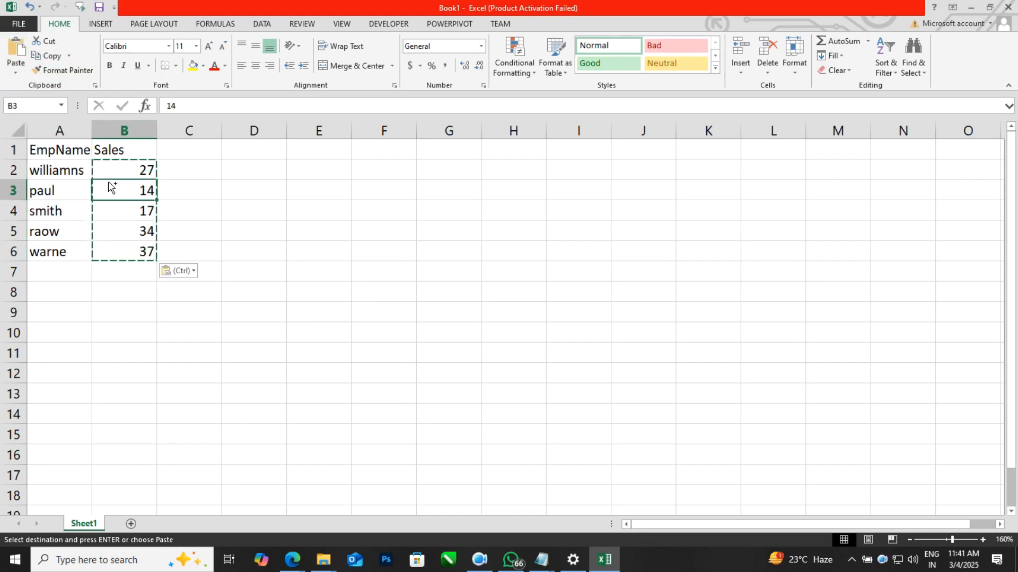
key(ctrl+a)
click(255, 65)
click(256, 46)
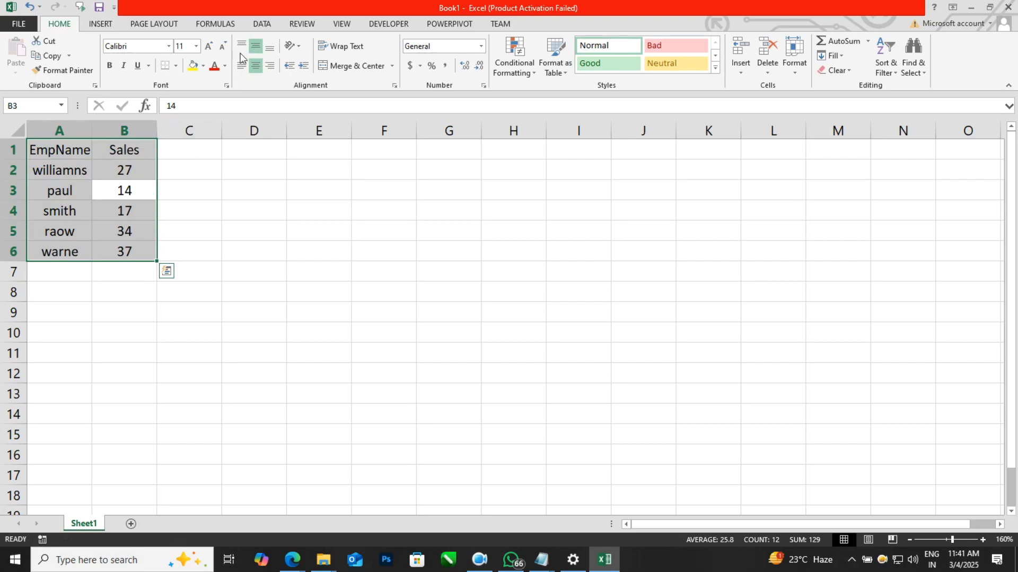
Apply all borders to the employee sales table in A1:B6
click(176, 66)
click(182, 173)
click(223, 196)
key(Left)
key(Left)
key(Left)
click(225, 207)
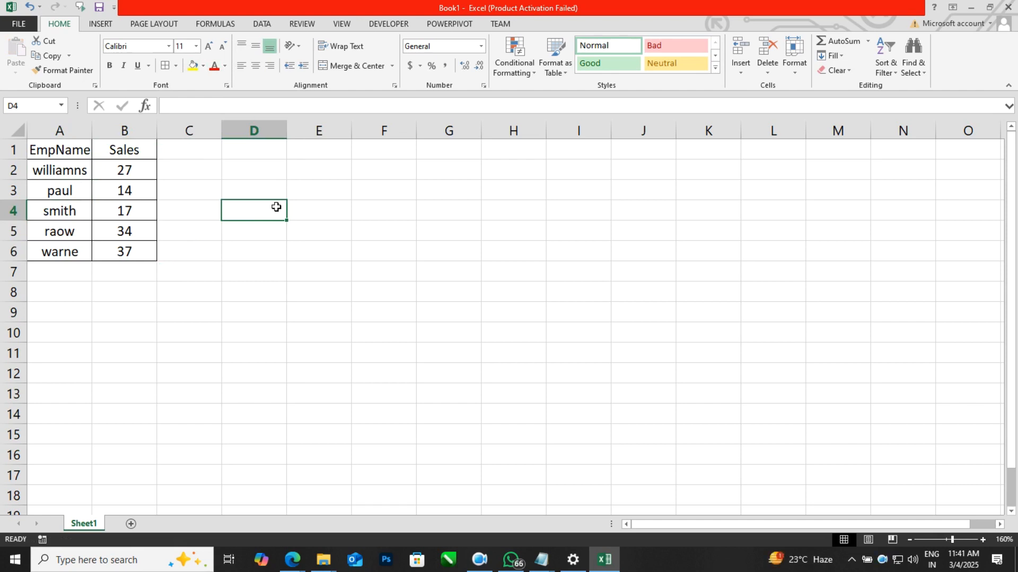
Select the whole table A1:B6 and open the recommended charts for it
click(100, 208)
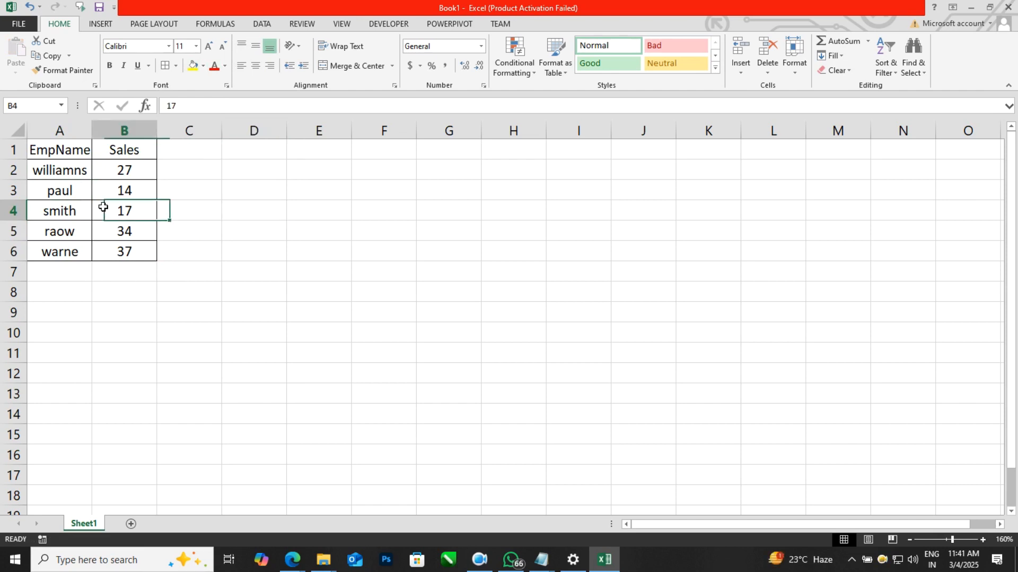
key(ctrl+a)
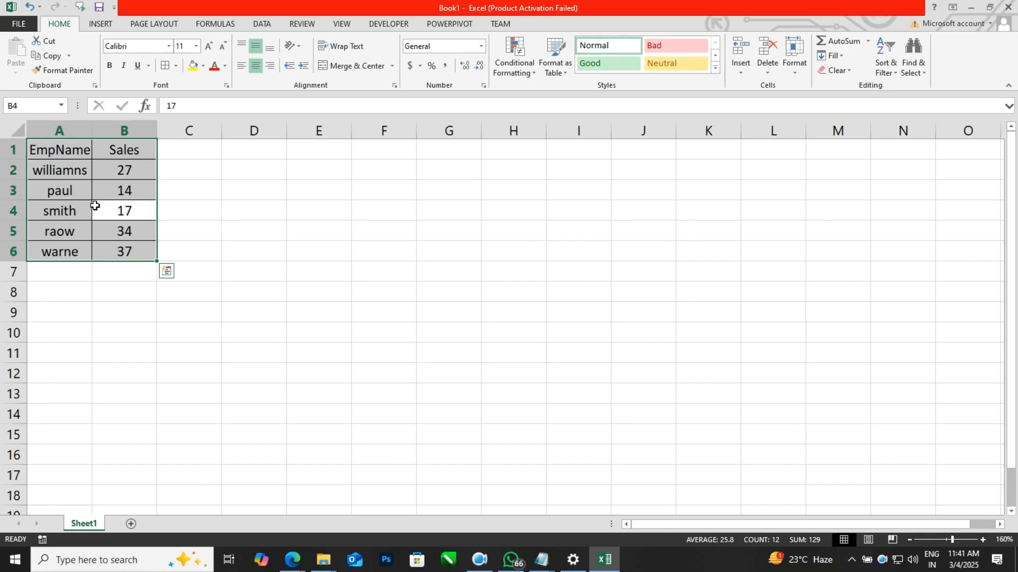
click(100, 25)
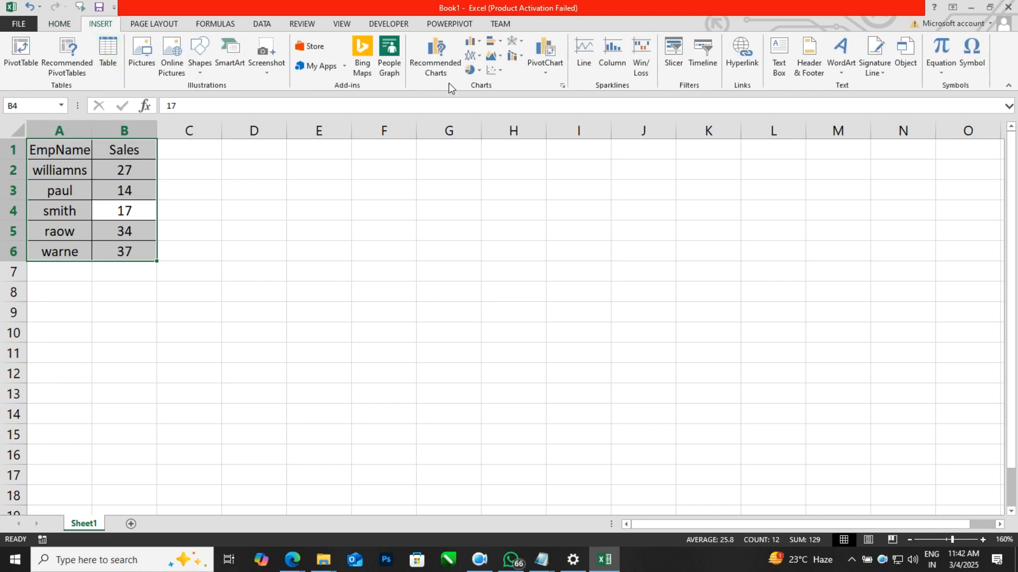
click(432, 70)
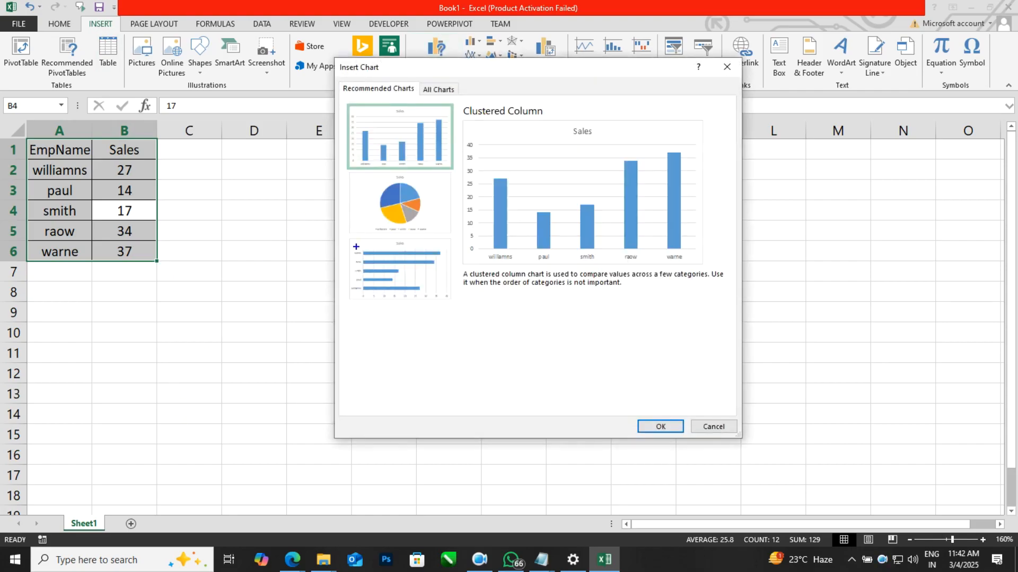
drag(299, 147, 350, 124)
drag(293, 275, 346, 245)
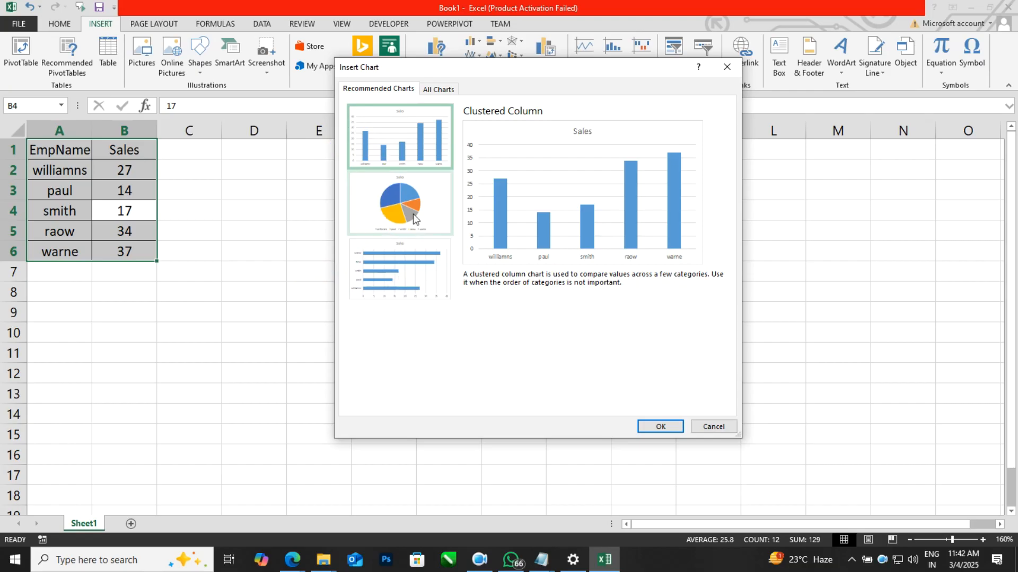
Browse the column chart variants, insert a Clustered Column chart of sales per employee, and place it beside the table
click(436, 90)
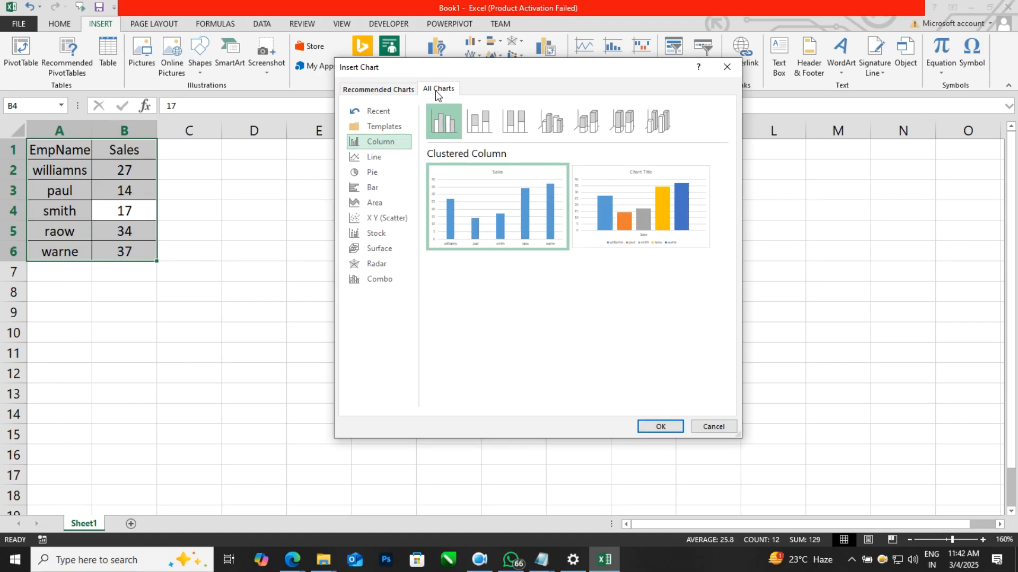
click(478, 127)
click(548, 132)
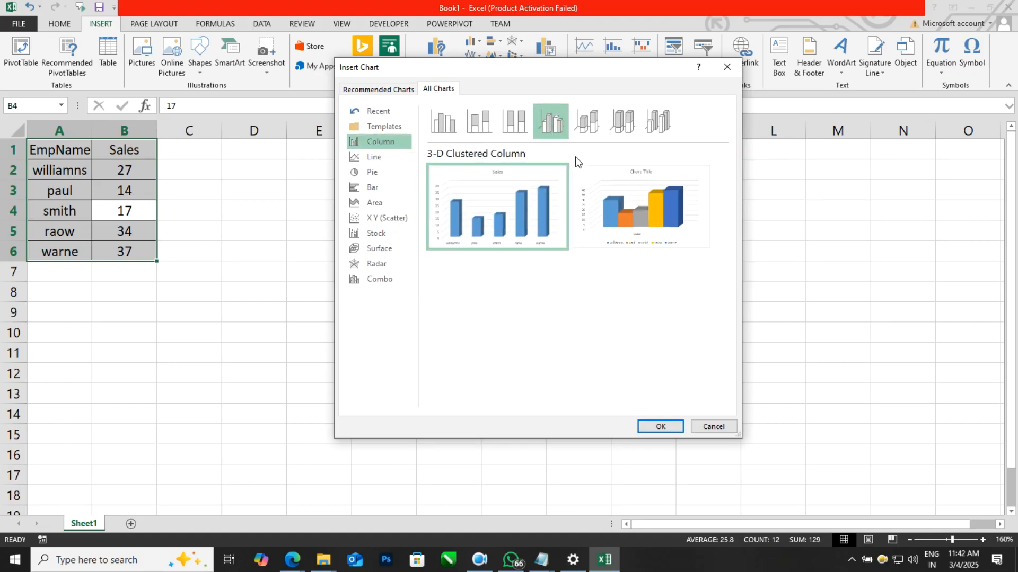
click(475, 126)
click(454, 126)
mouse_move(612, 191)
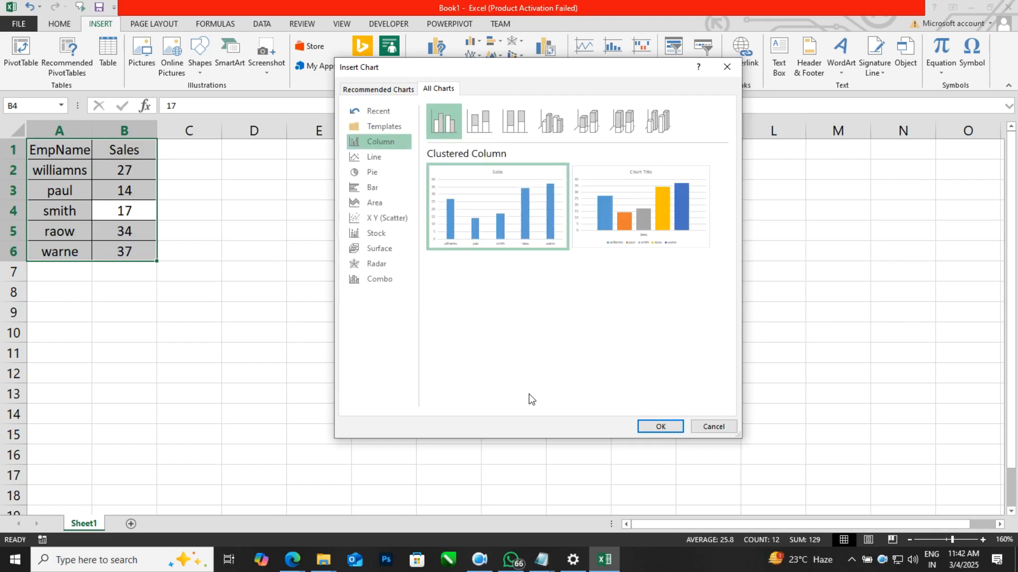
click(658, 428)
drag(609, 216, 599, 183)
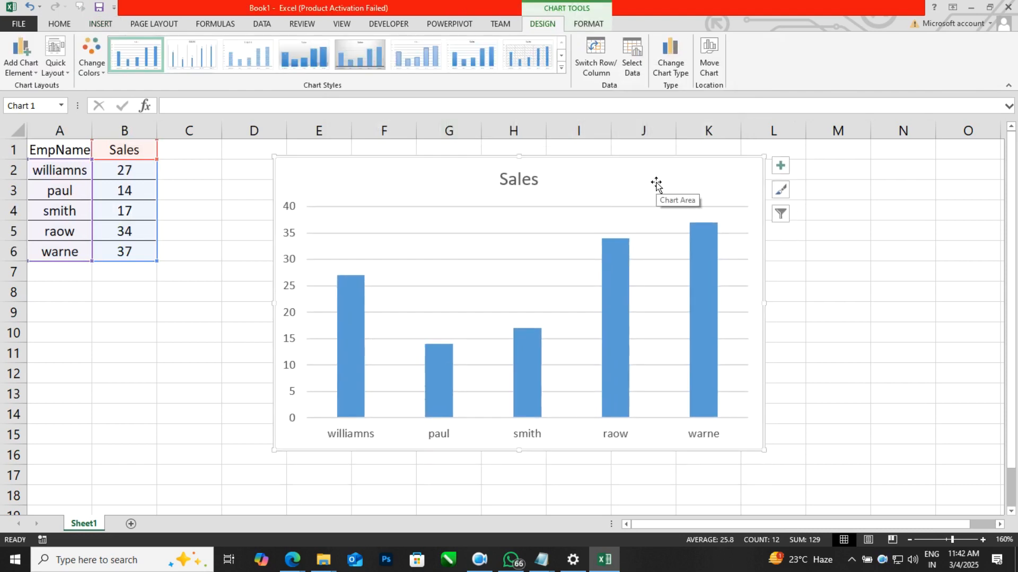
Change the sales figures to 10 in B3 and 45 in B2
click(903, 272)
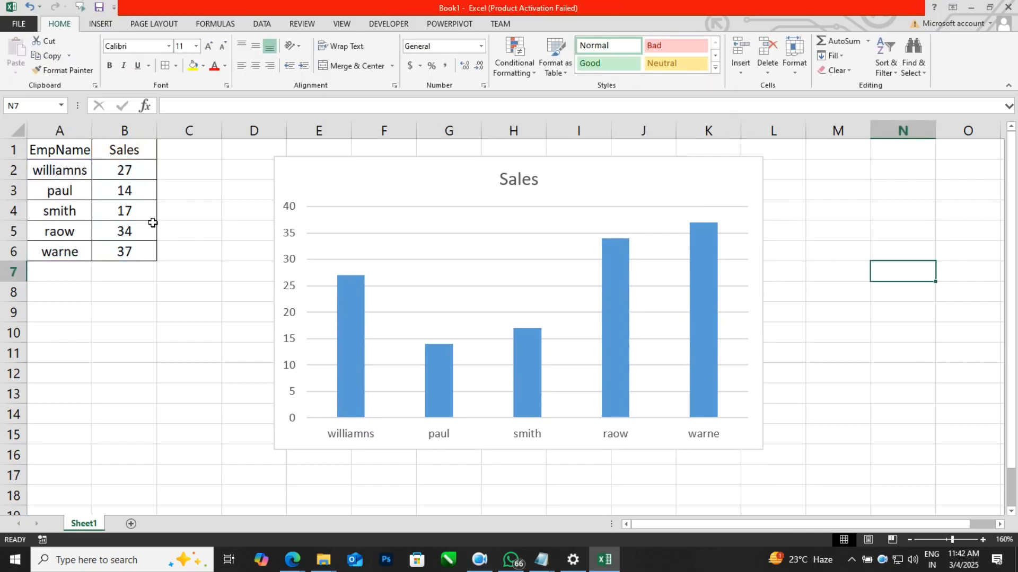
click(135, 193)
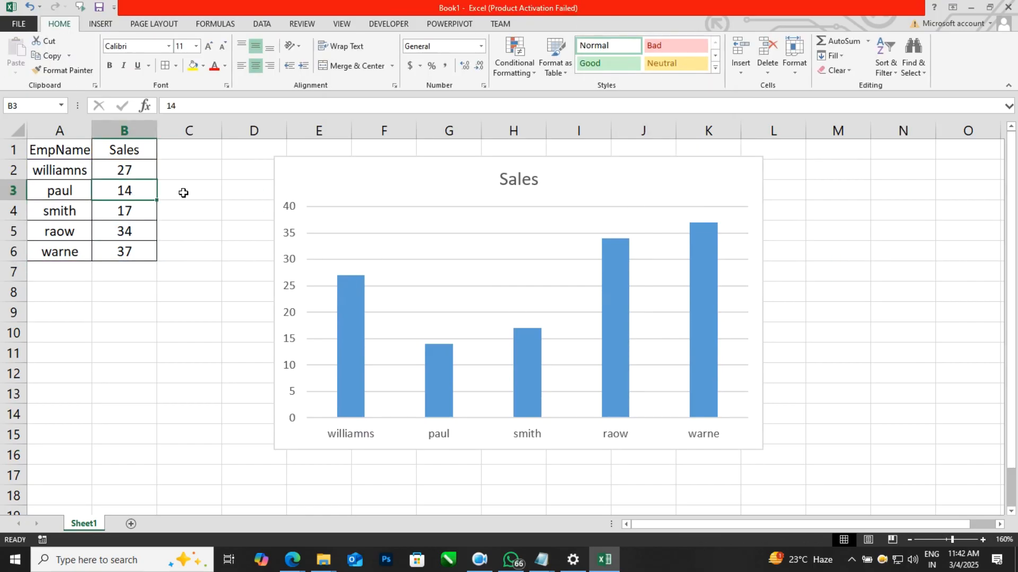
text(10)
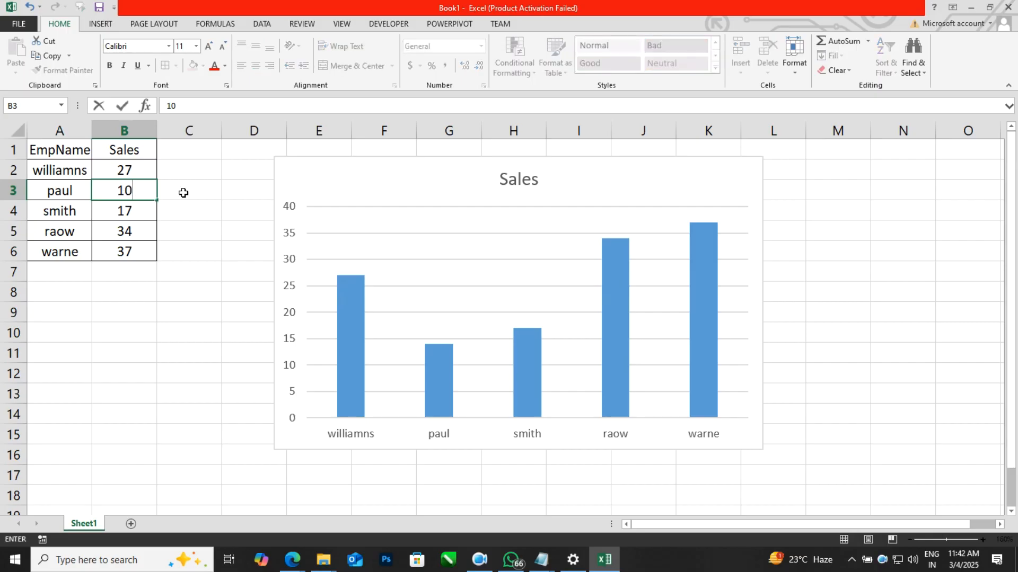
click(184, 193)
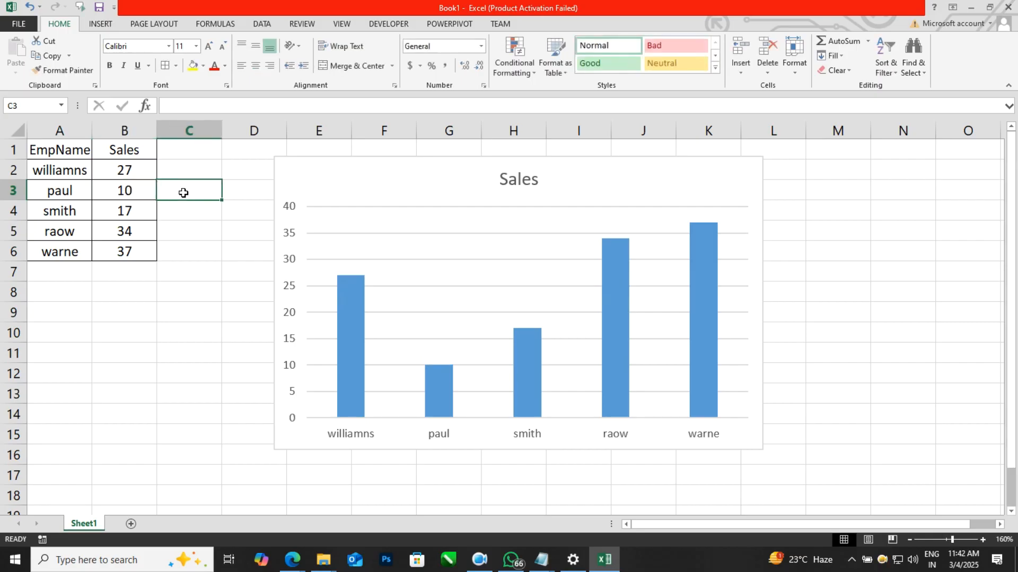
key(Left)
key(Up)
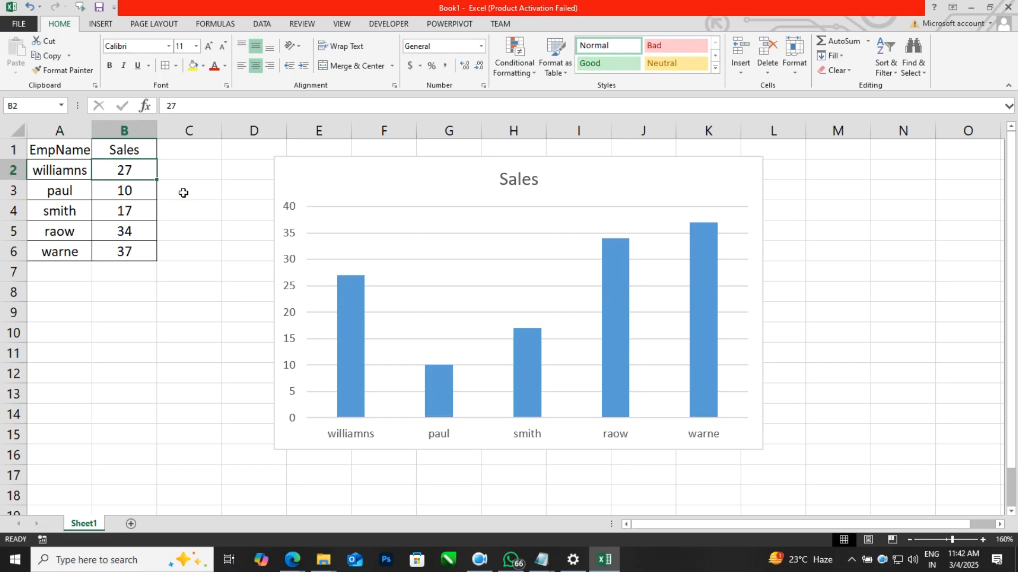
text(45)
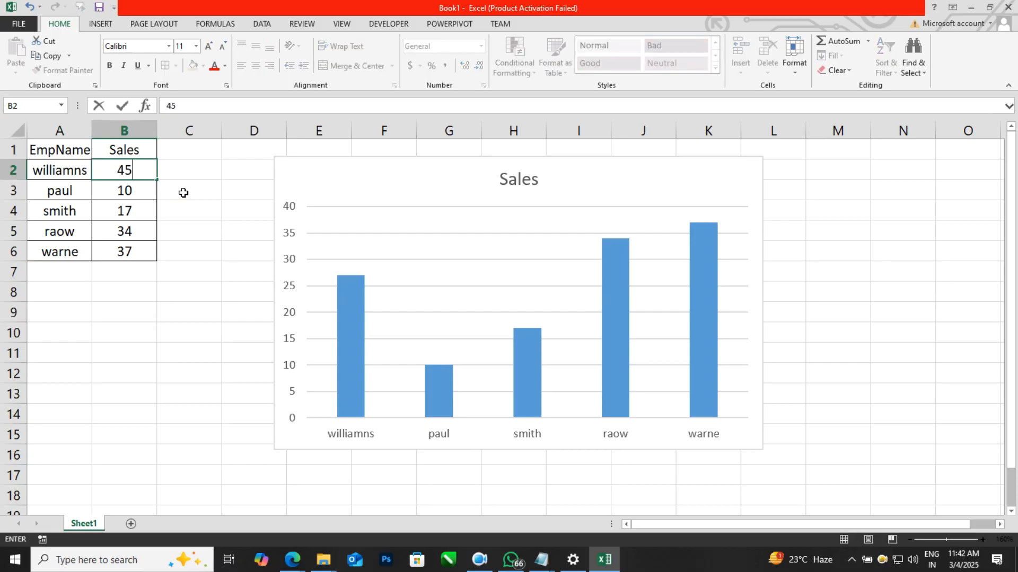
key(Tab)
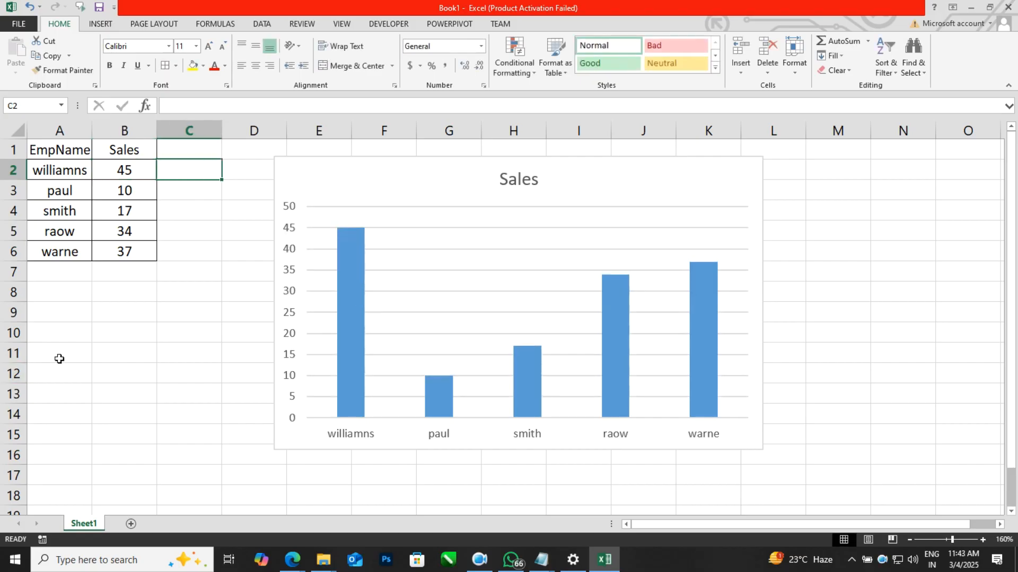
Clear the sales figure in B5 and undo the deletion
click(296, 177)
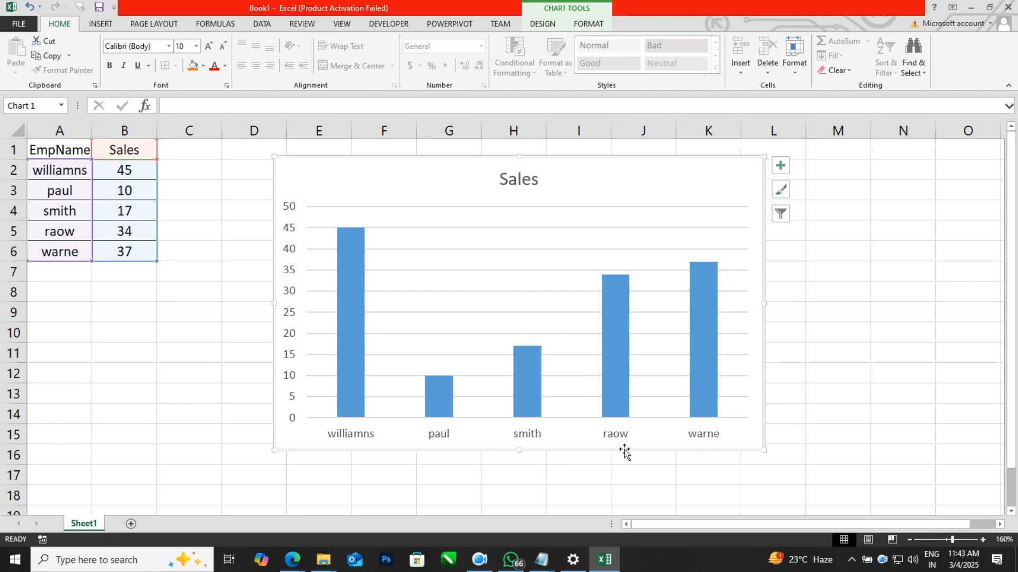
mouse_move(608, 393)
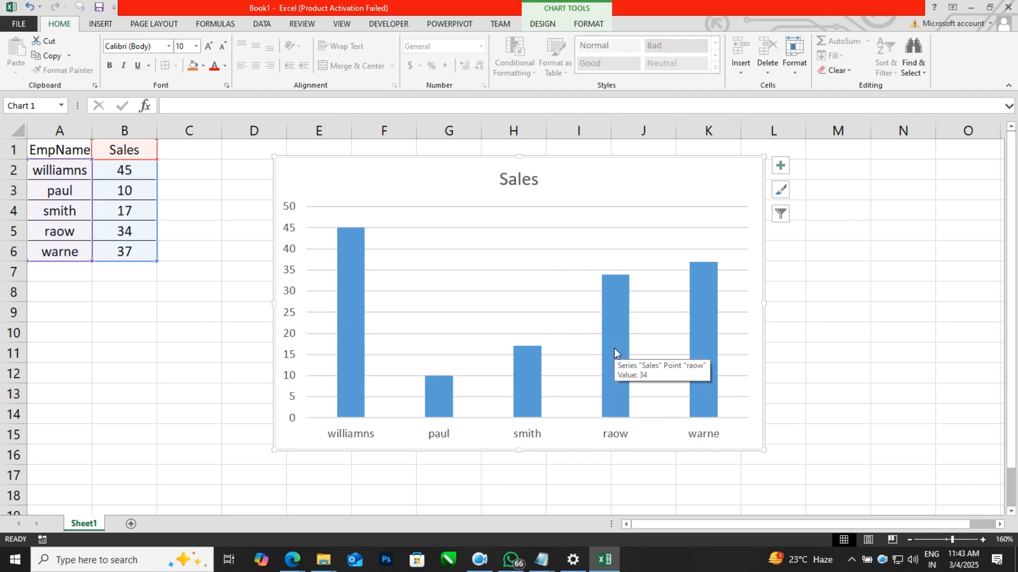
click(141, 234)
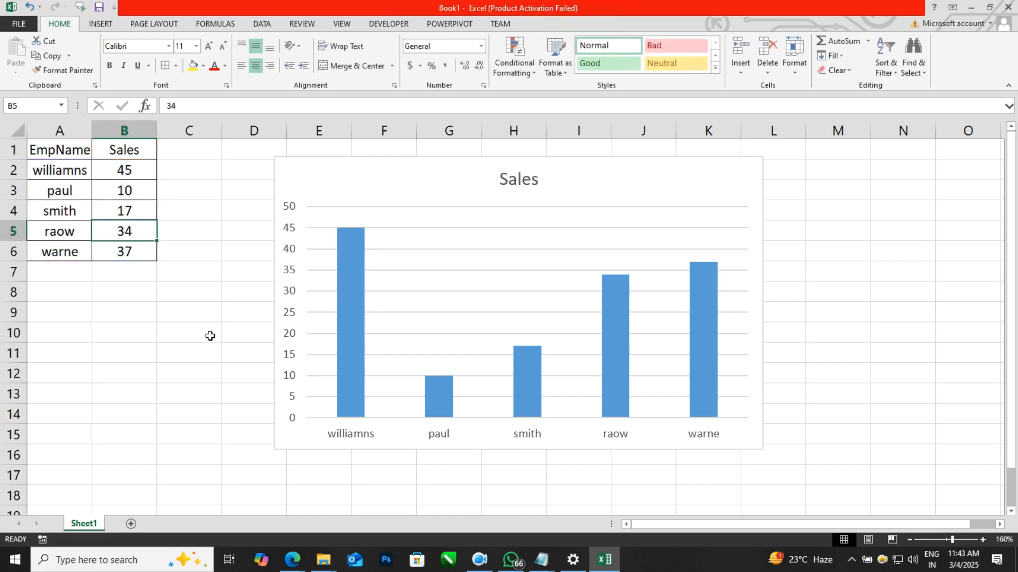
key(Delete)
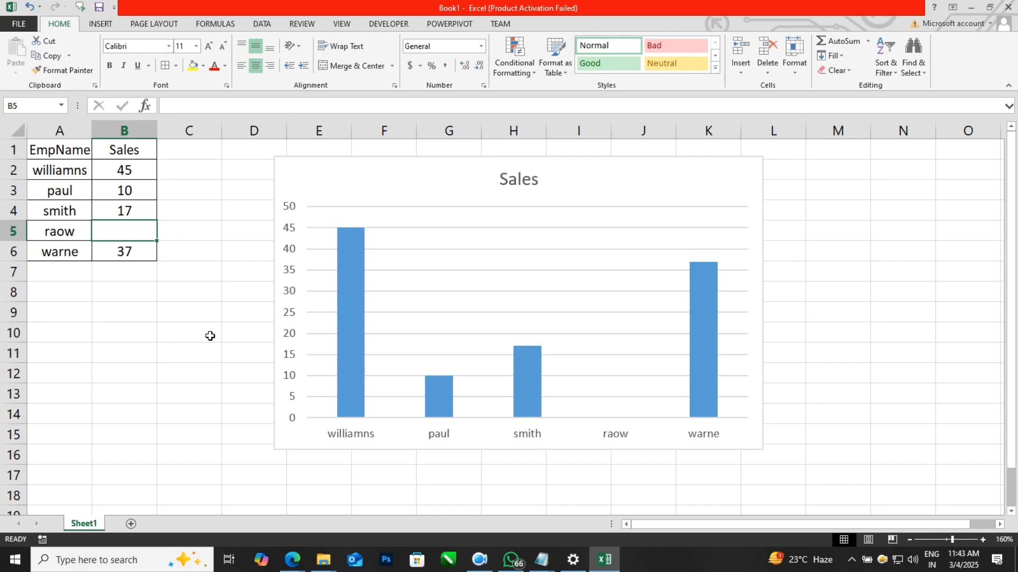
key(ctrl+z)
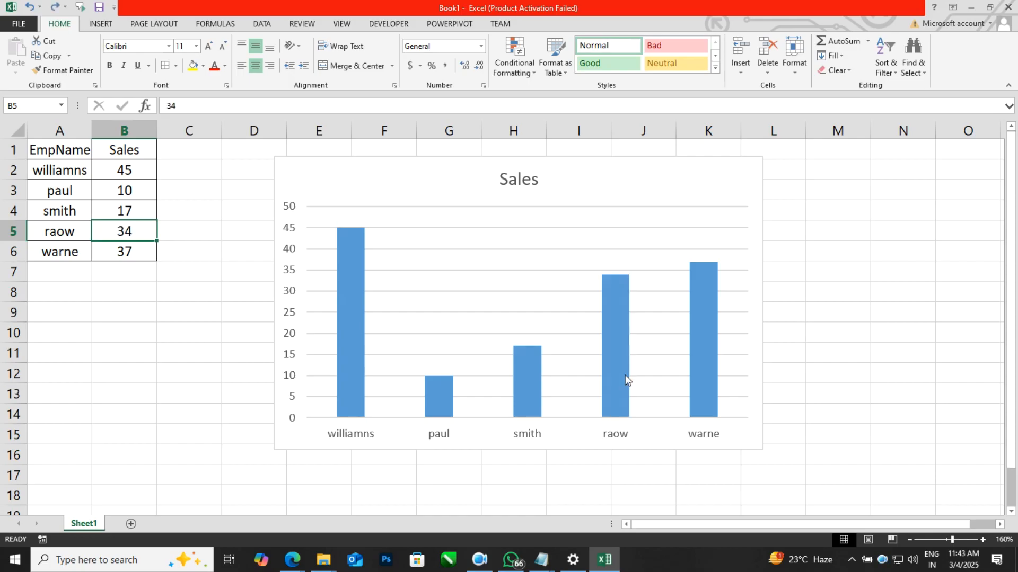
Exclude the fourth employee's category (row 5) from the chart through its data source settings
click(431, 175)
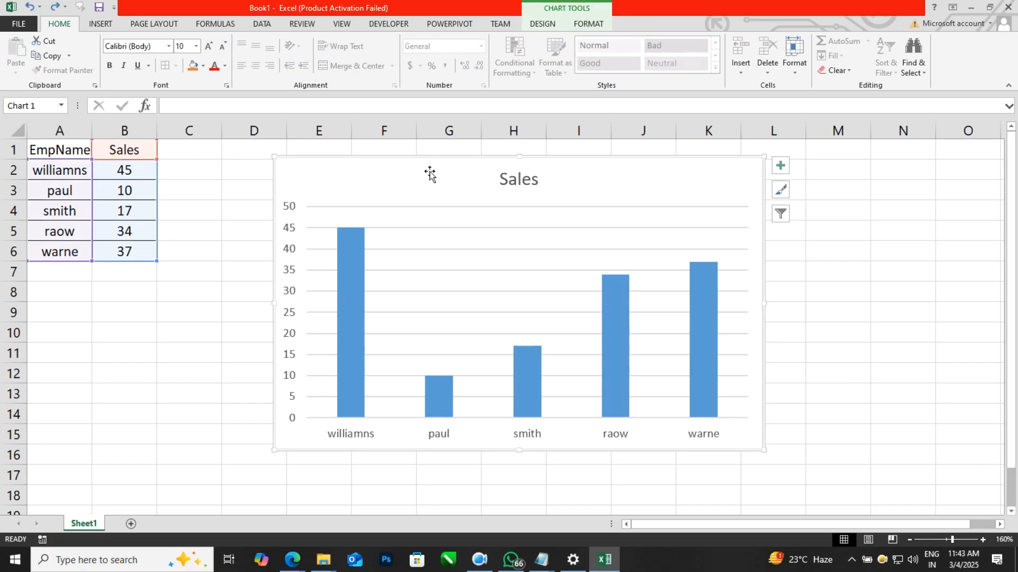
click(546, 25)
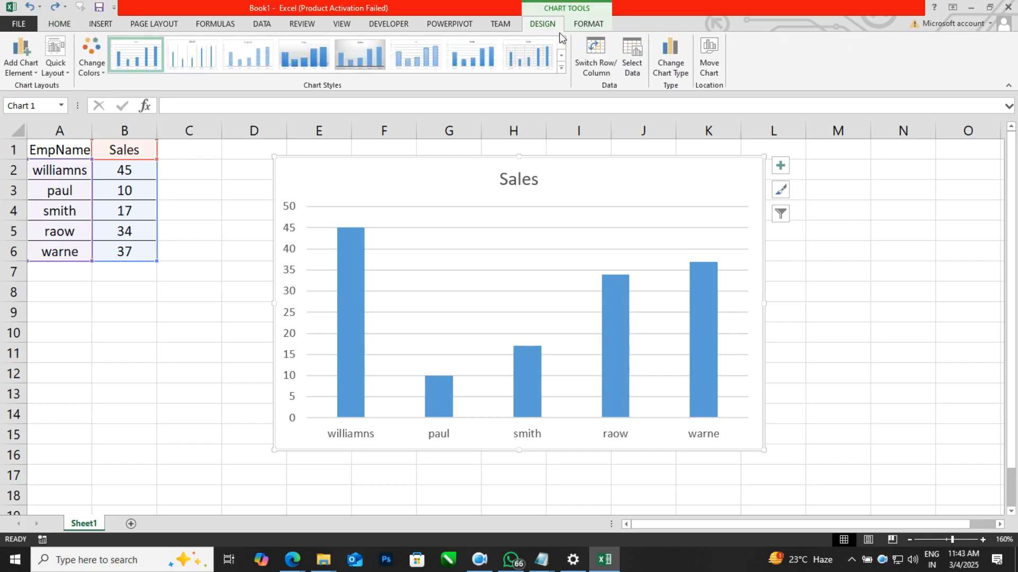
click(637, 62)
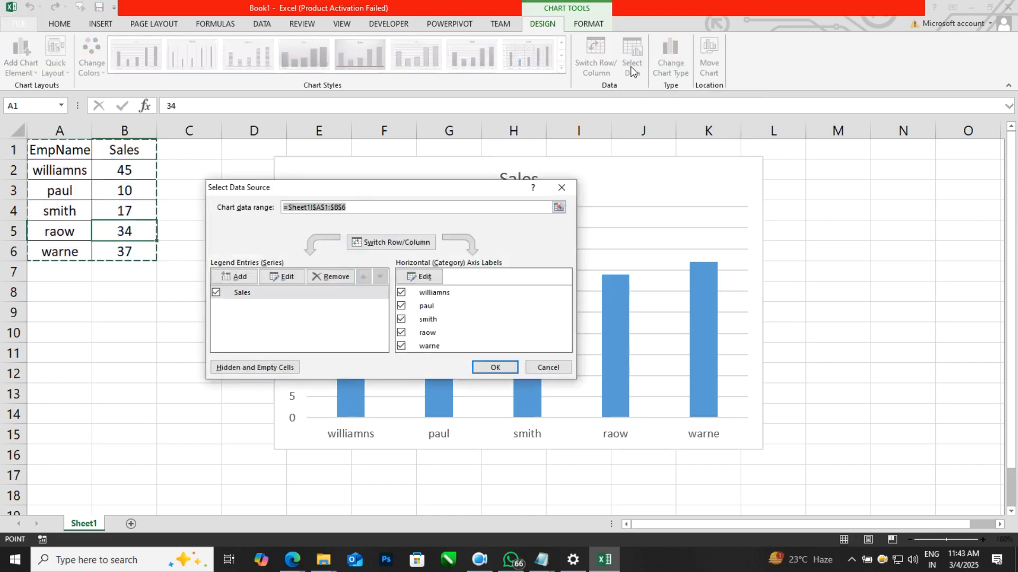
drag(496, 185, 699, 87)
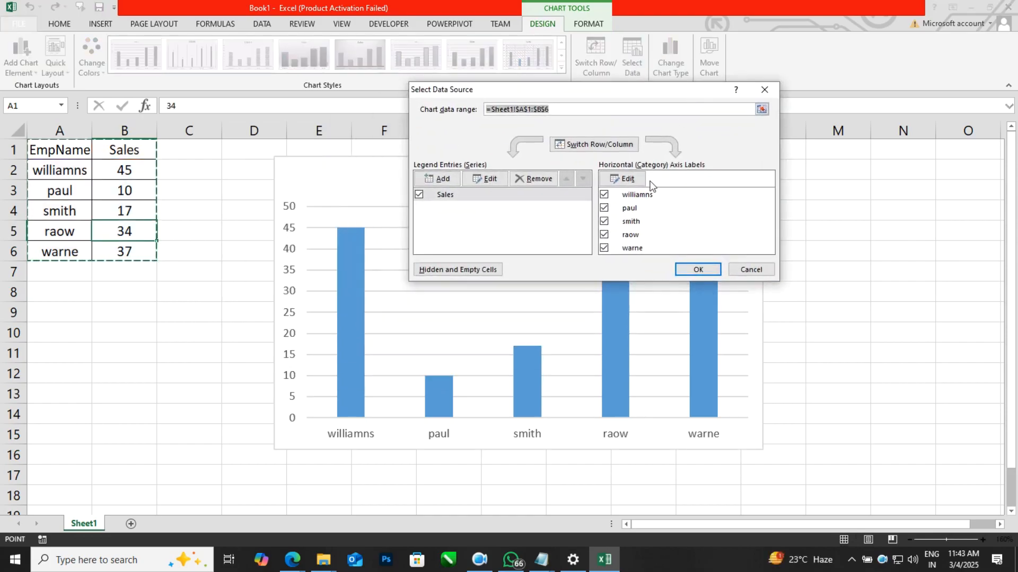
click(604, 235)
click(690, 270)
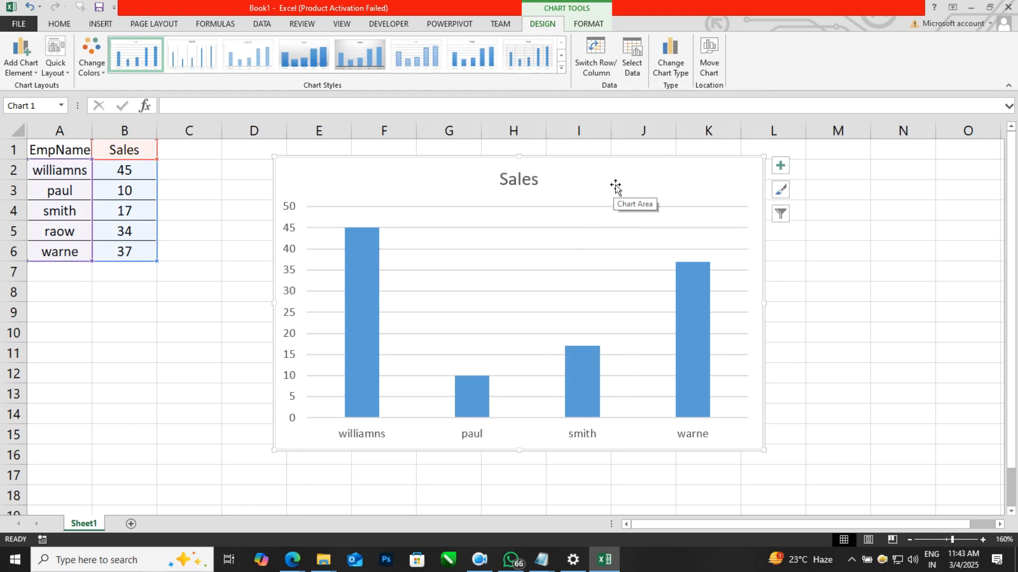
Include the fourth employee's category in the chart's data source again
click(642, 59)
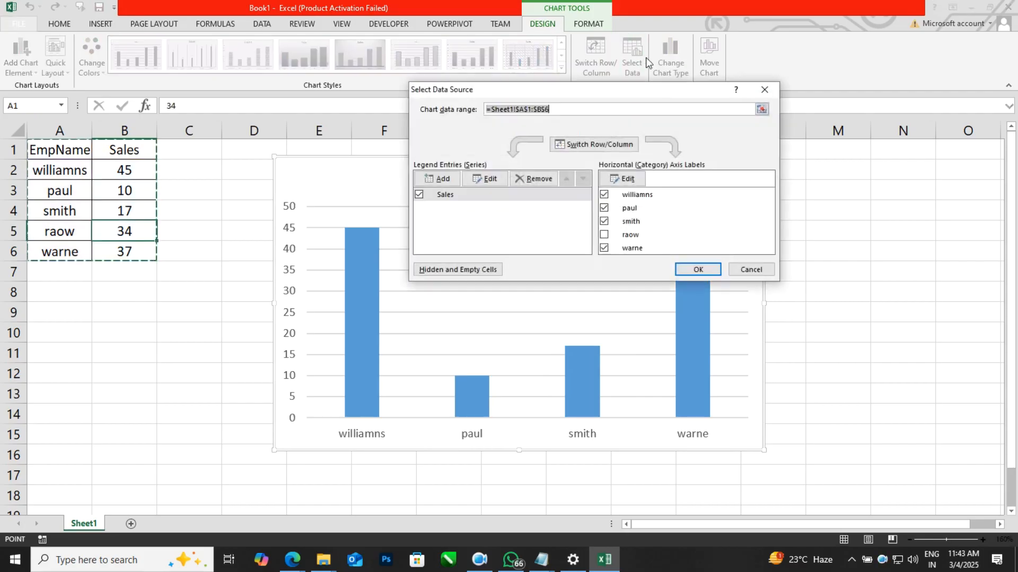
click(607, 234)
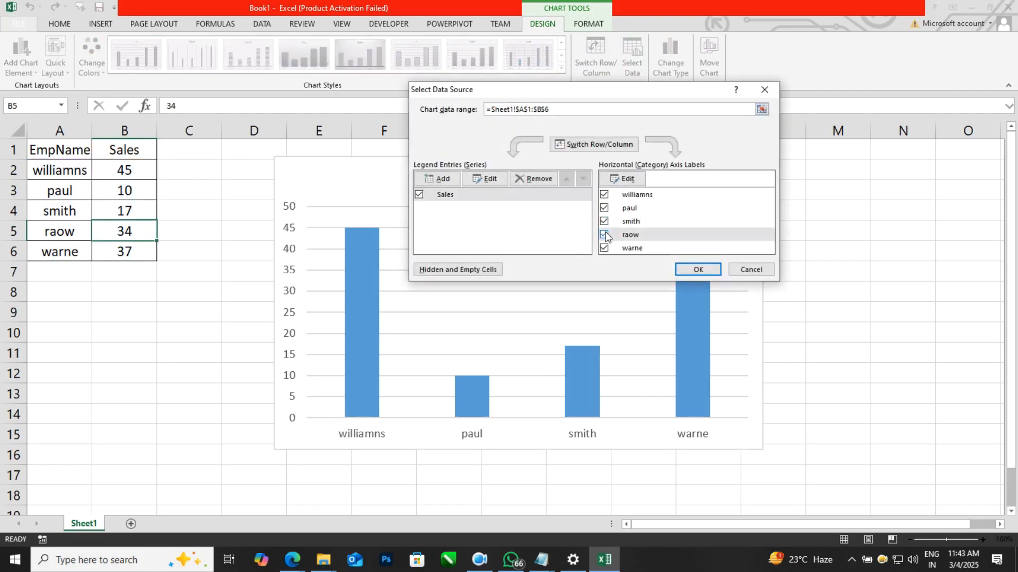
click(697, 269)
click(867, 275)
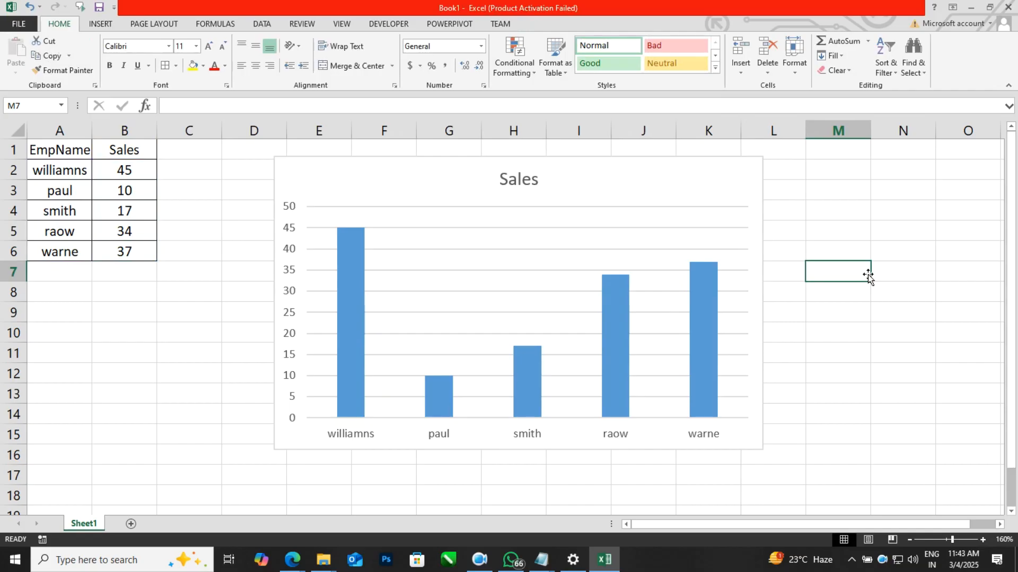
Toggle the chart's row/column layout, return it to employees along the horizontal axis, and keep the chart beside the table
click(699, 183)
drag(699, 183, 723, 183)
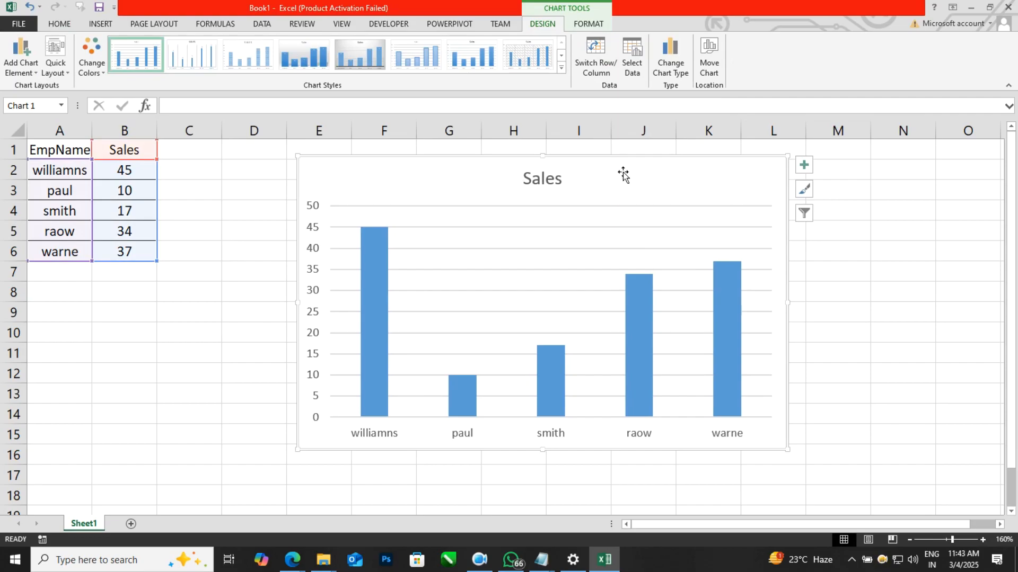
click(597, 60)
click(597, 60)
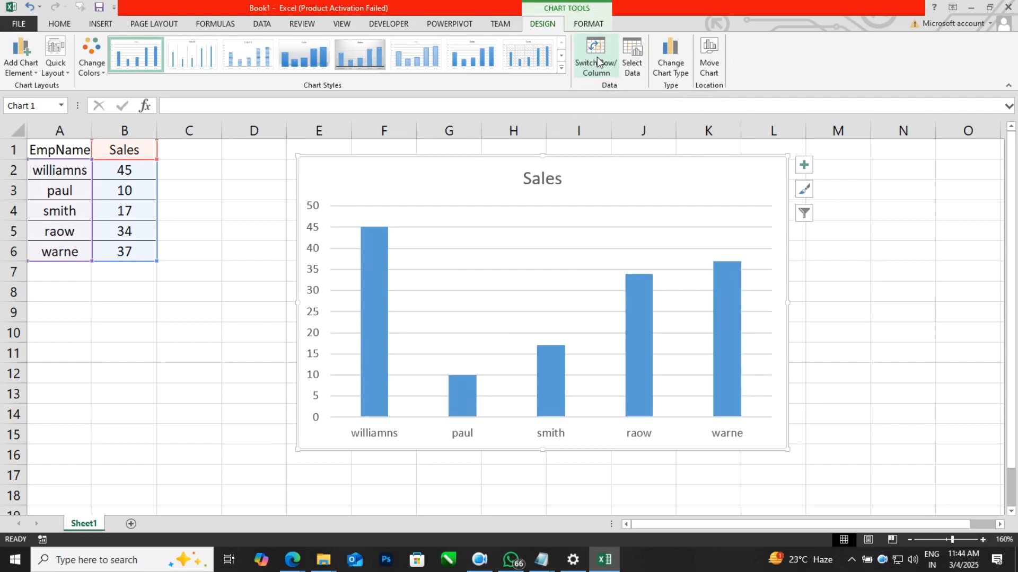
click(597, 60)
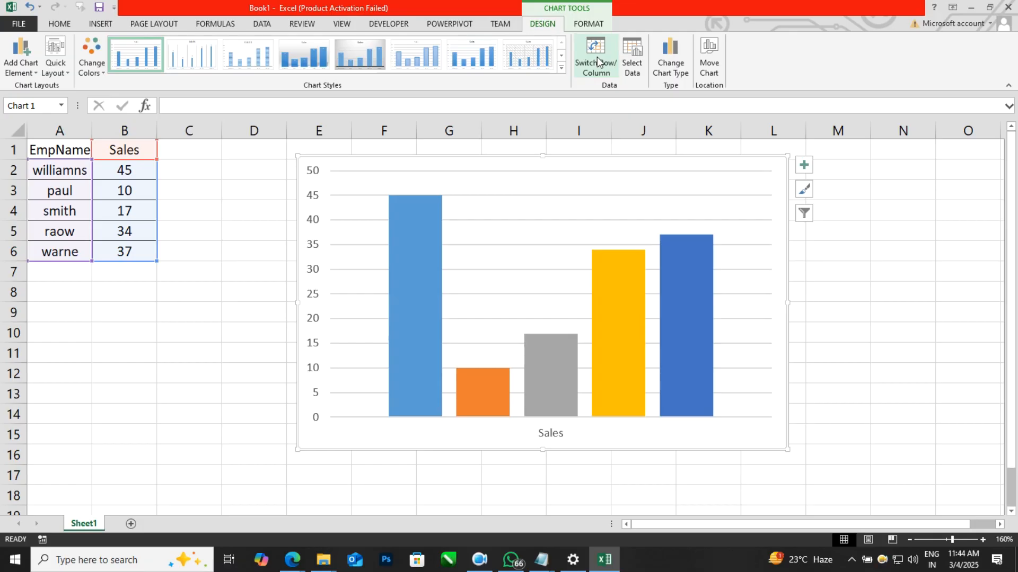
click(598, 60)
click(597, 57)
click(596, 58)
drag(620, 186, 593, 186)
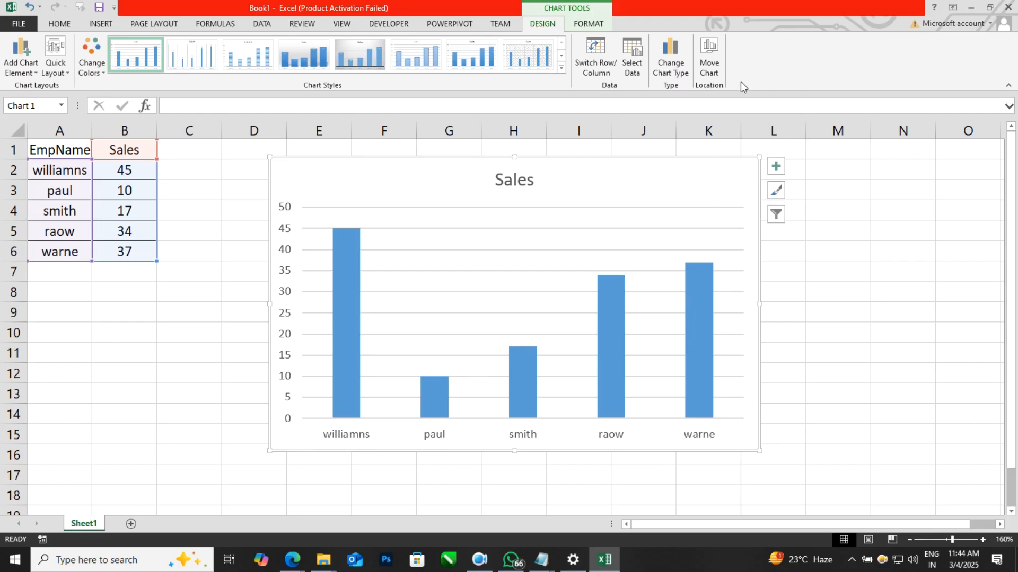
Change the chart type from column to Clustered Bar
click(676, 69)
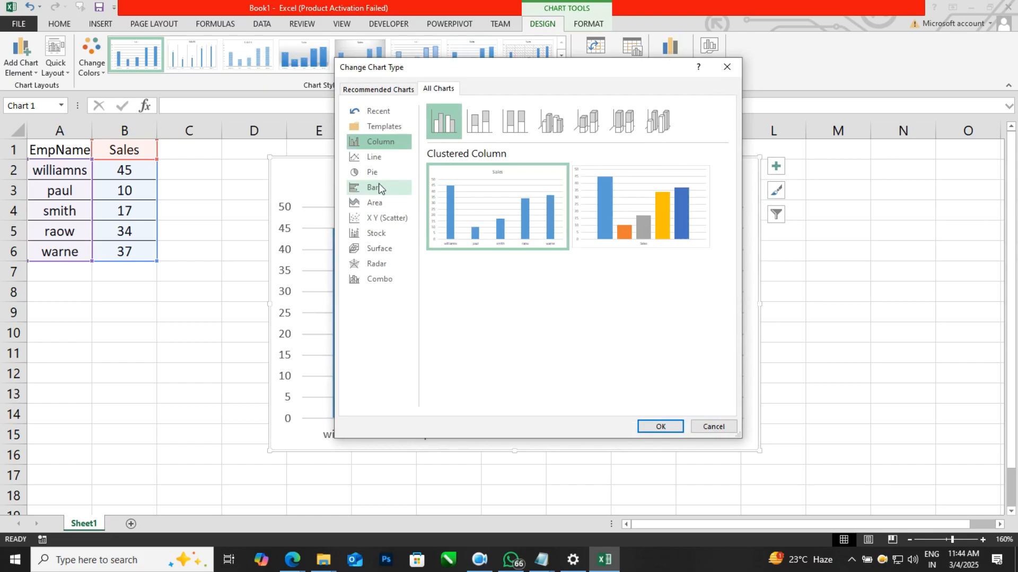
click(378, 189)
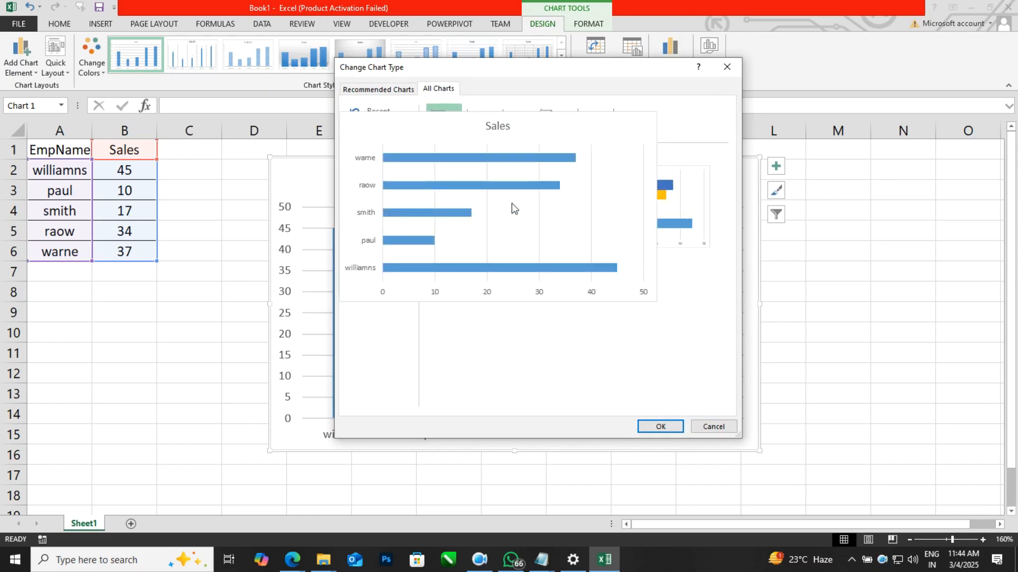
click(660, 427)
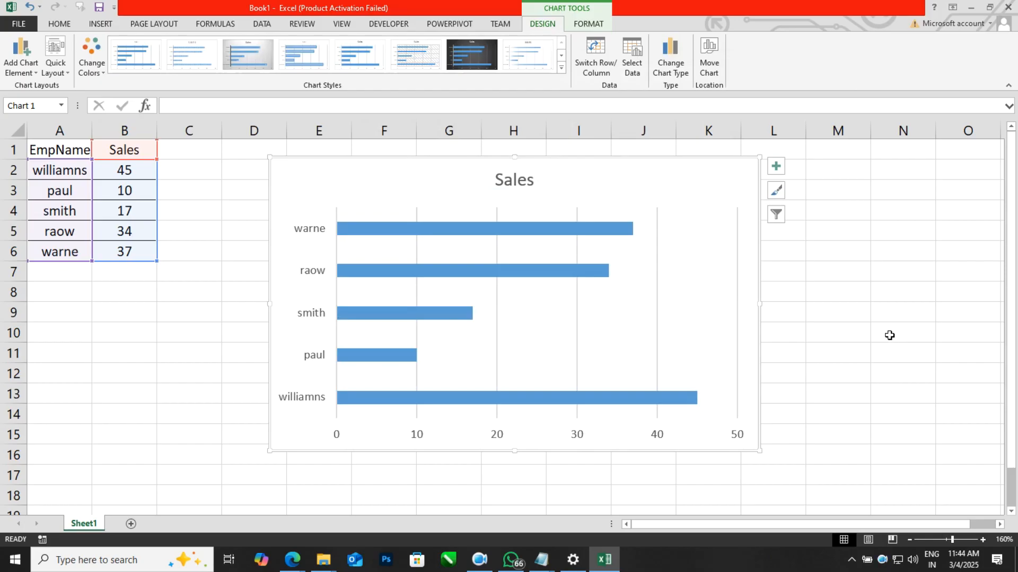
Change the chart type back to Clustered Column
click(670, 63)
click(381, 141)
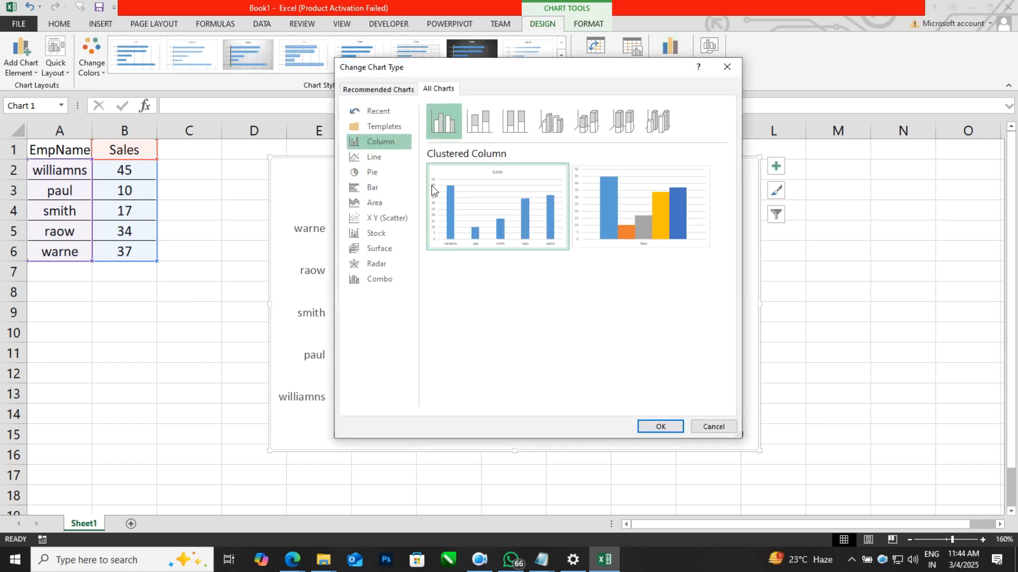
click(660, 427)
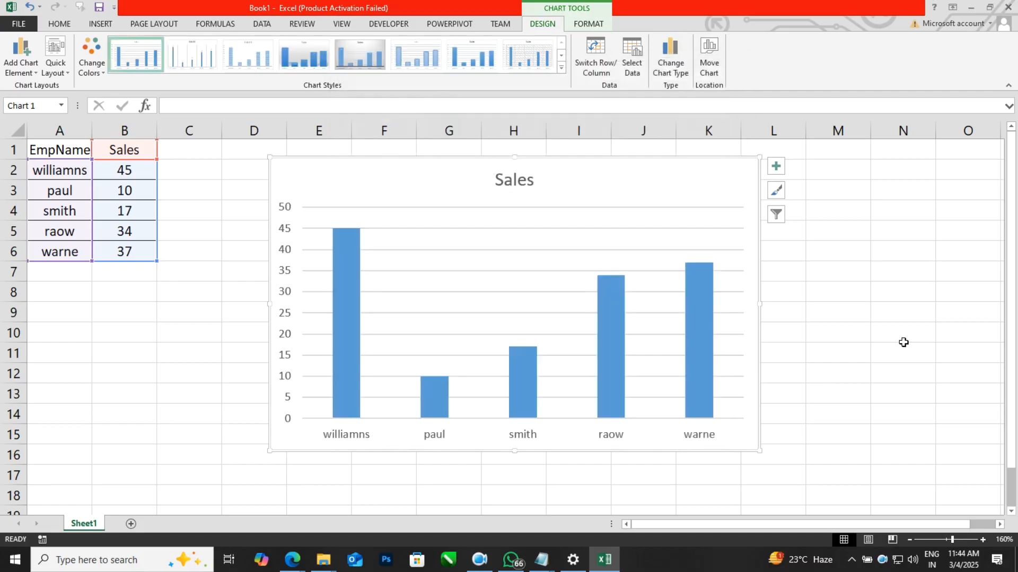
Add a second worksheet to the workbook and return to Sheet1
click(131, 524)
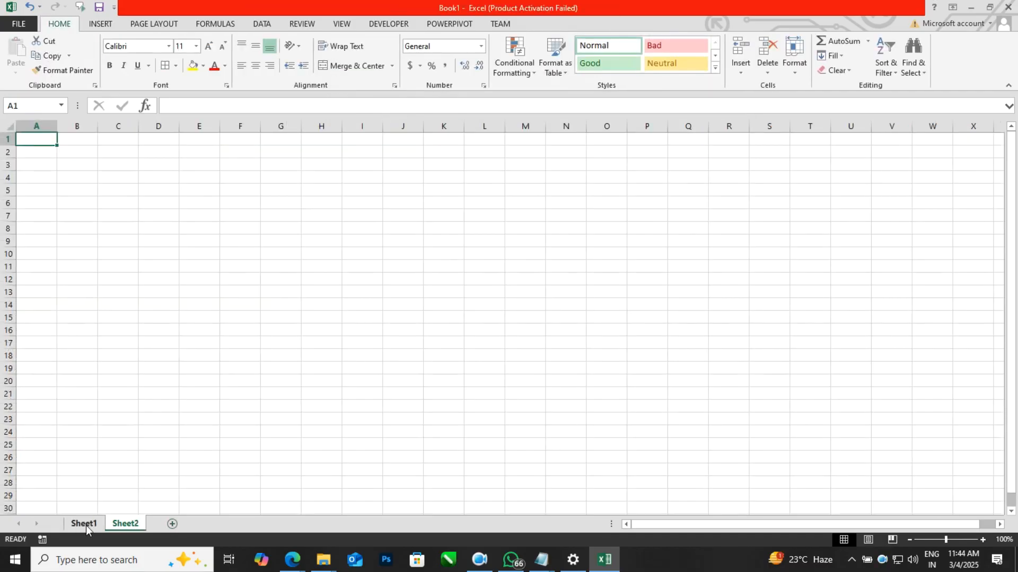
click(85, 524)
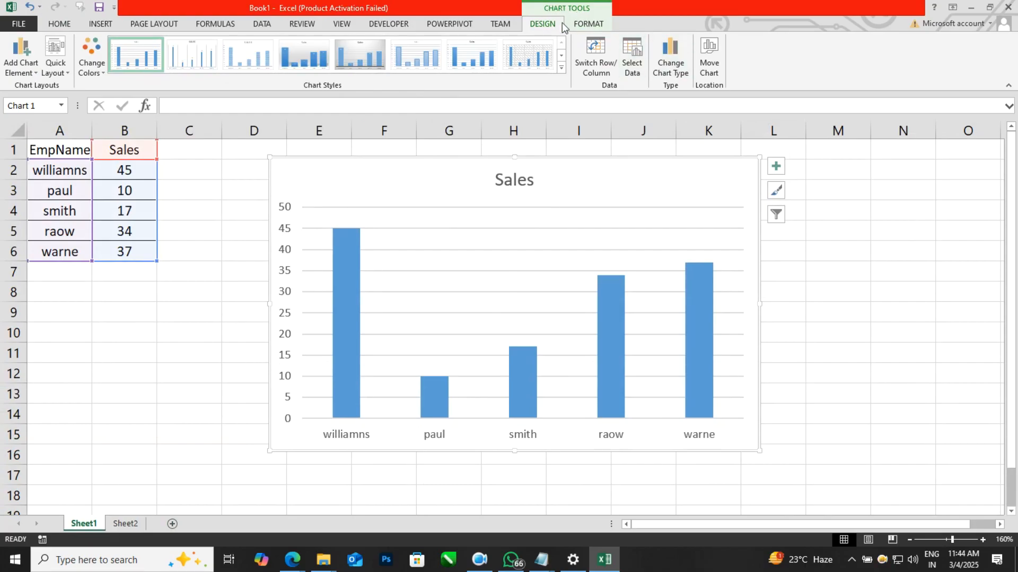
click(836, 289)
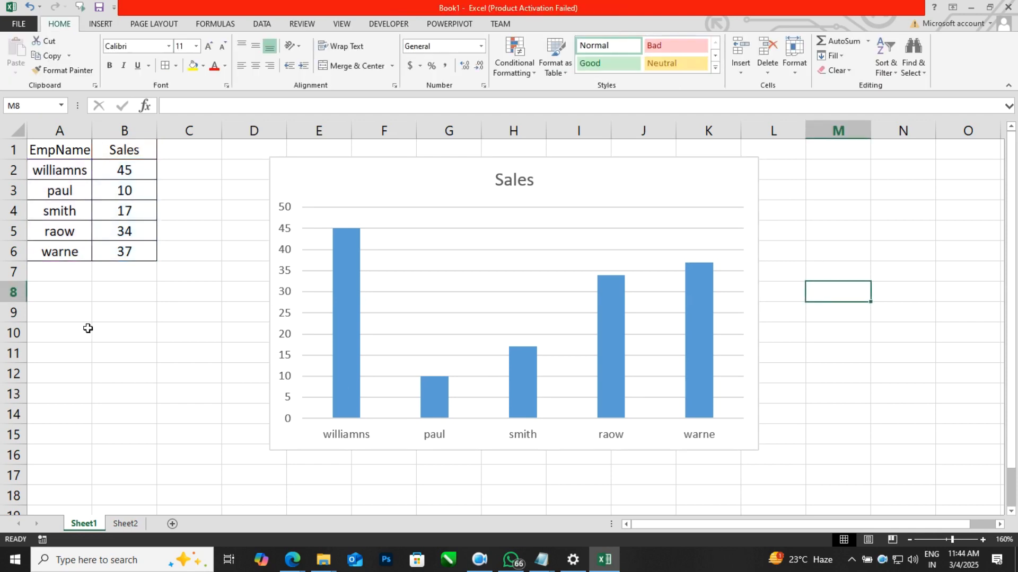
click(130, 368)
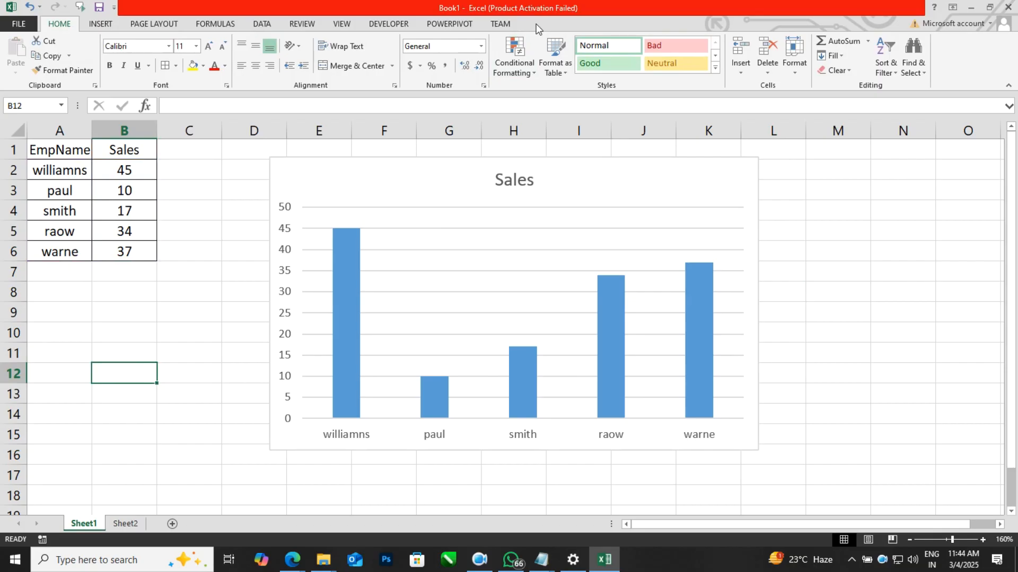
click(369, 183)
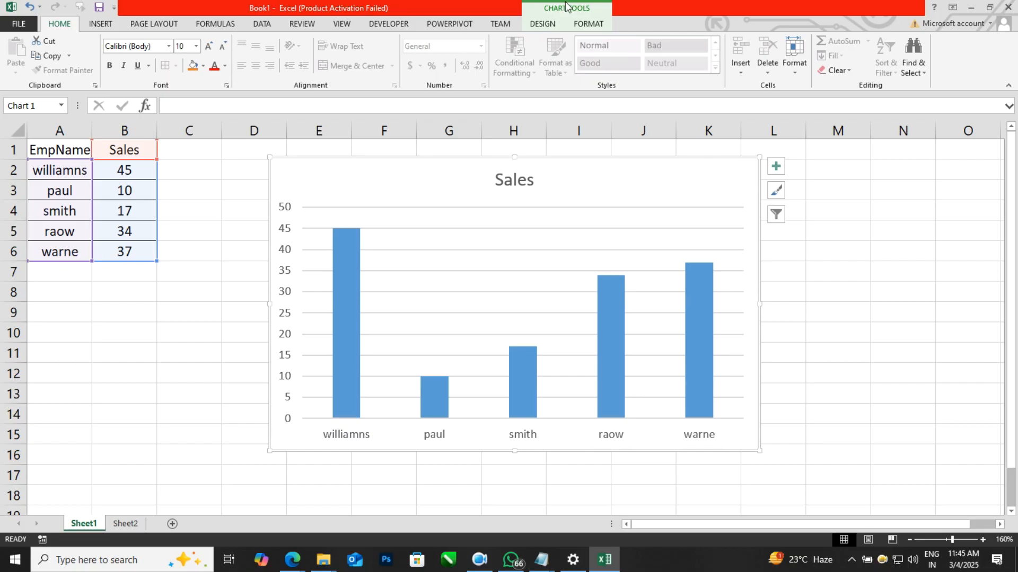
click(816, 234)
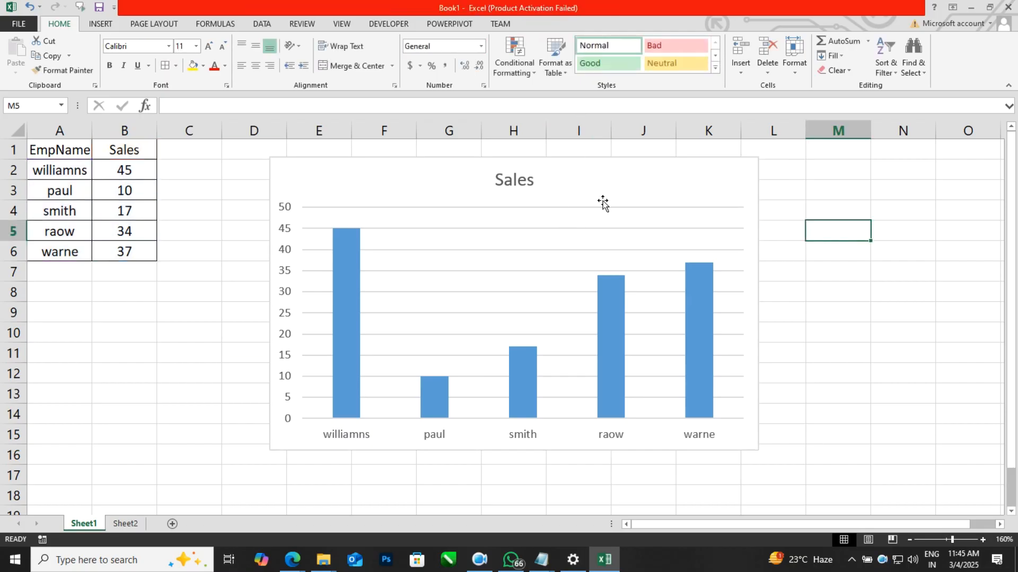
Move the Sales chart from Sheet1 to Sheet2 as an embedded object
click(424, 166)
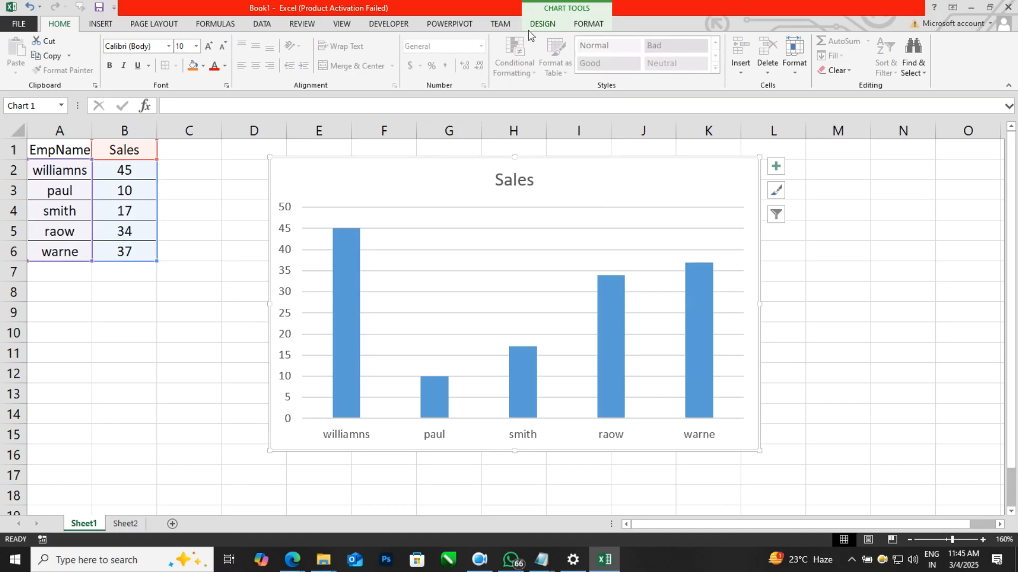
click(549, 25)
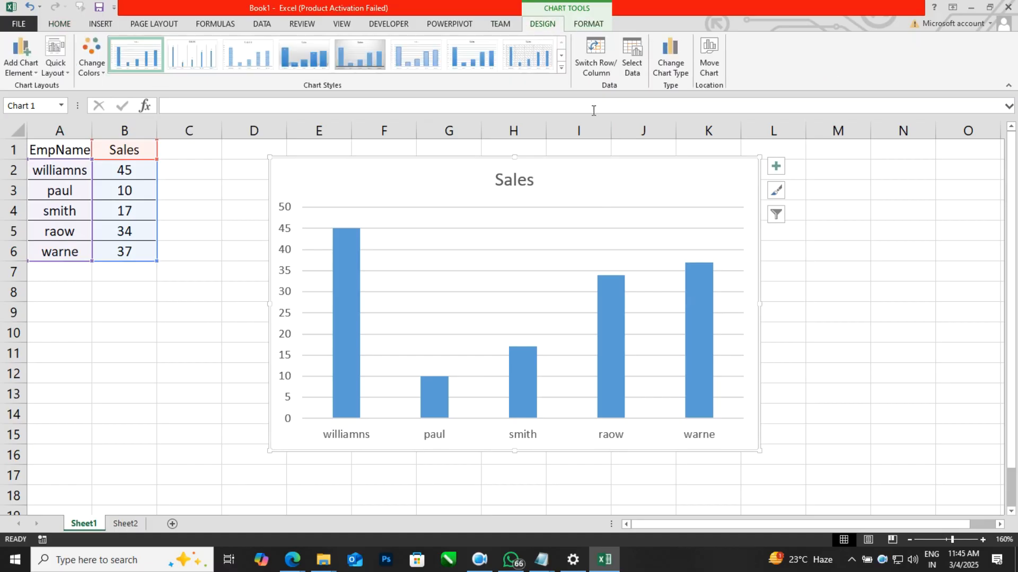
click(708, 68)
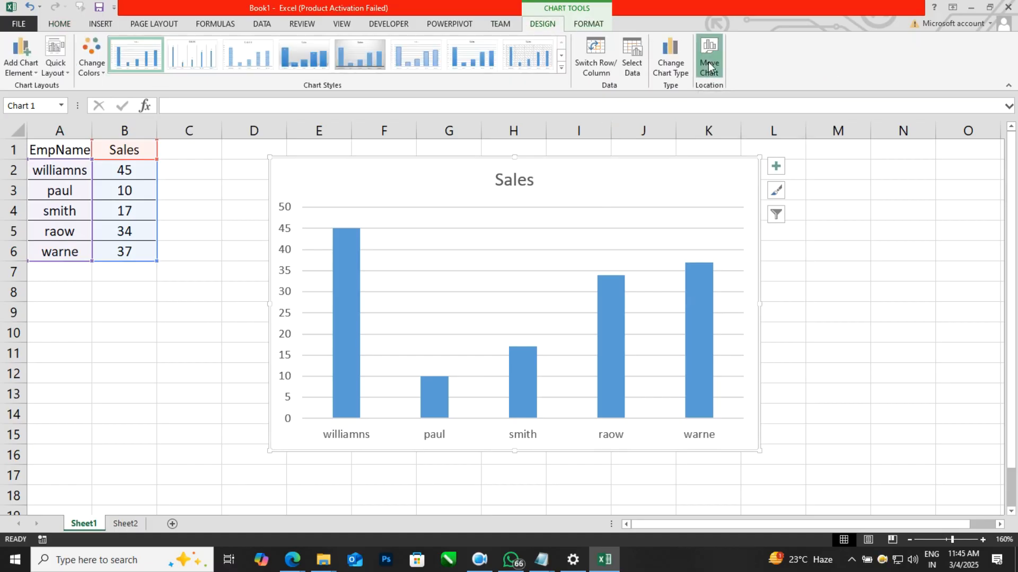
click(591, 181)
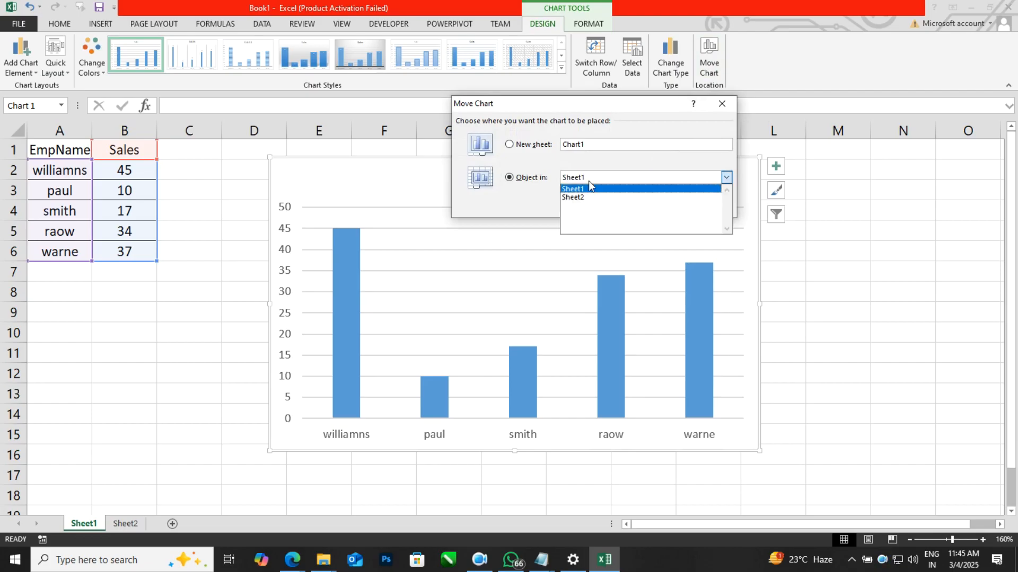
click(587, 197)
click(642, 204)
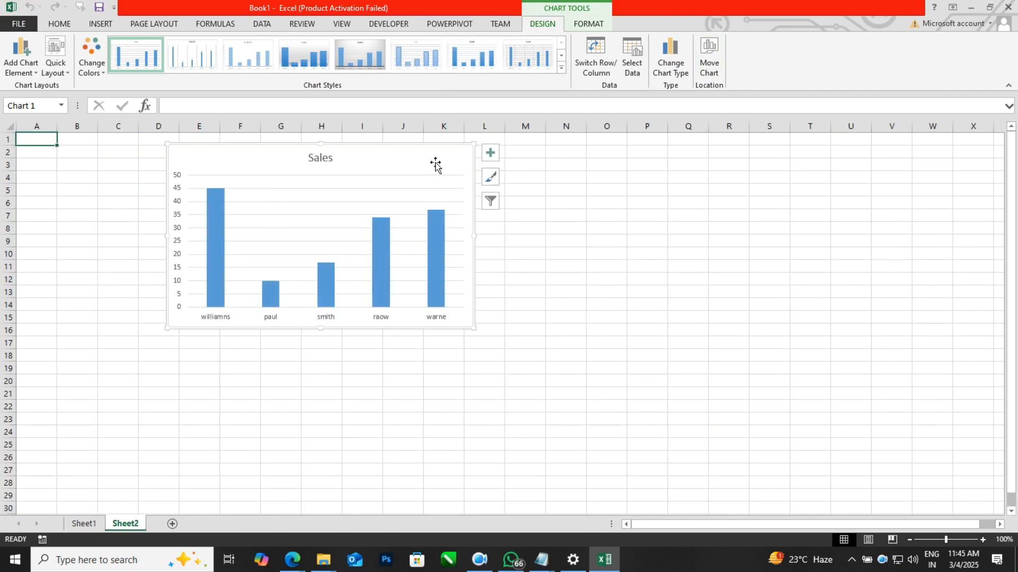
Move the chart from Sheet2 to a new chart sheet named Chart1
click(703, 65)
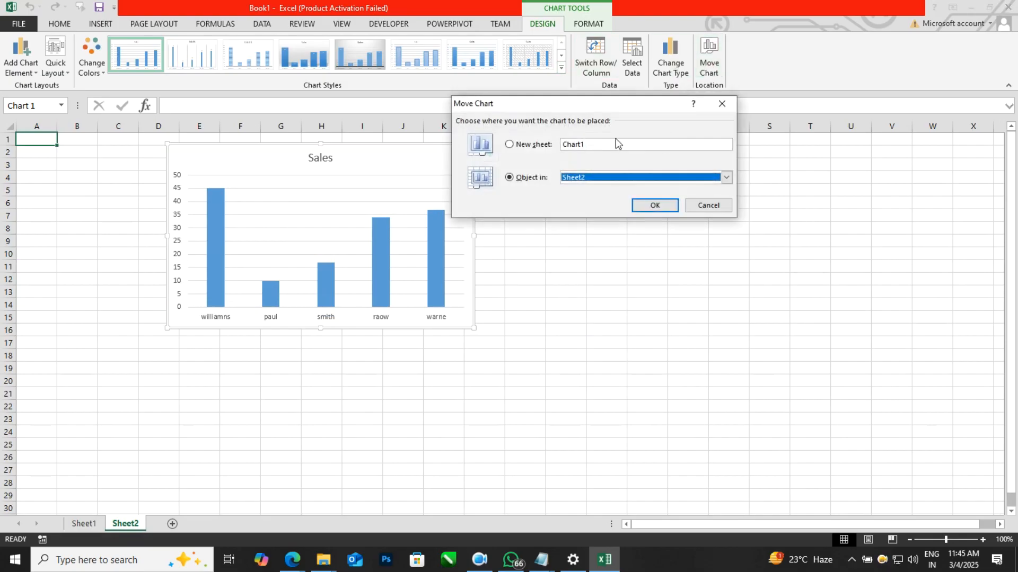
click(536, 145)
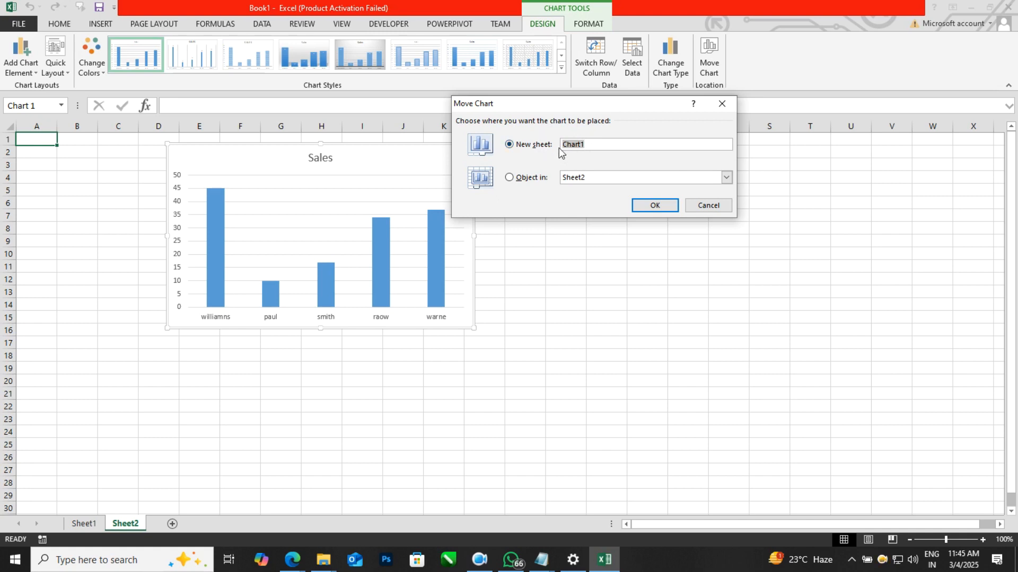
click(653, 205)
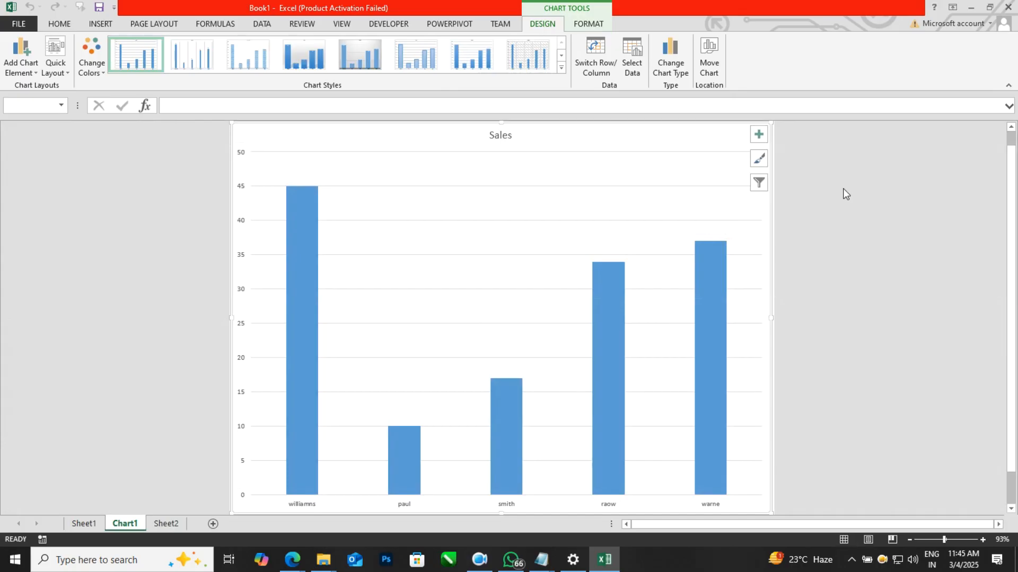
Move the chart from its own chart sheet back into Sheet1 as an embedded object
click(710, 61)
click(536, 178)
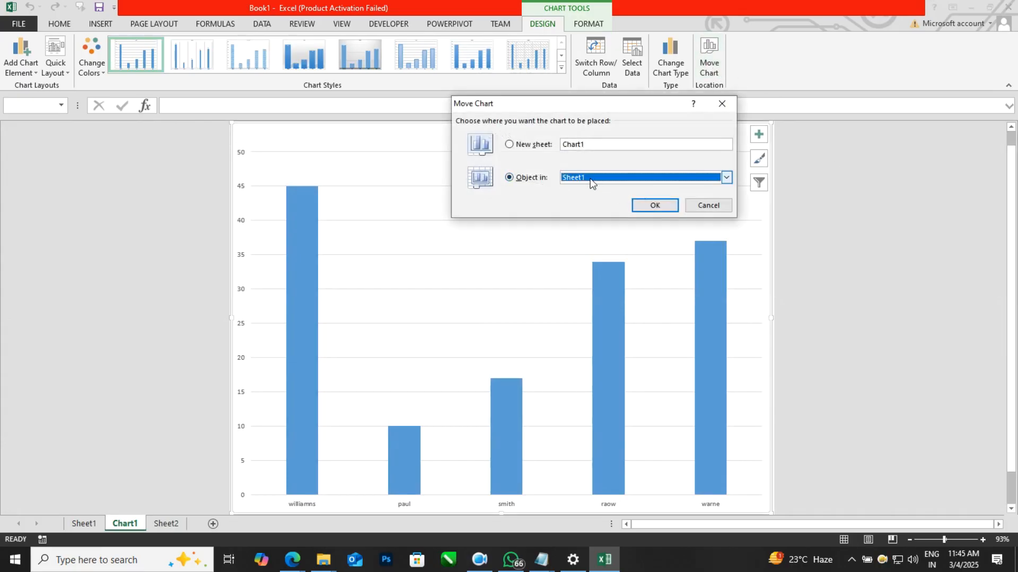
click(657, 205)
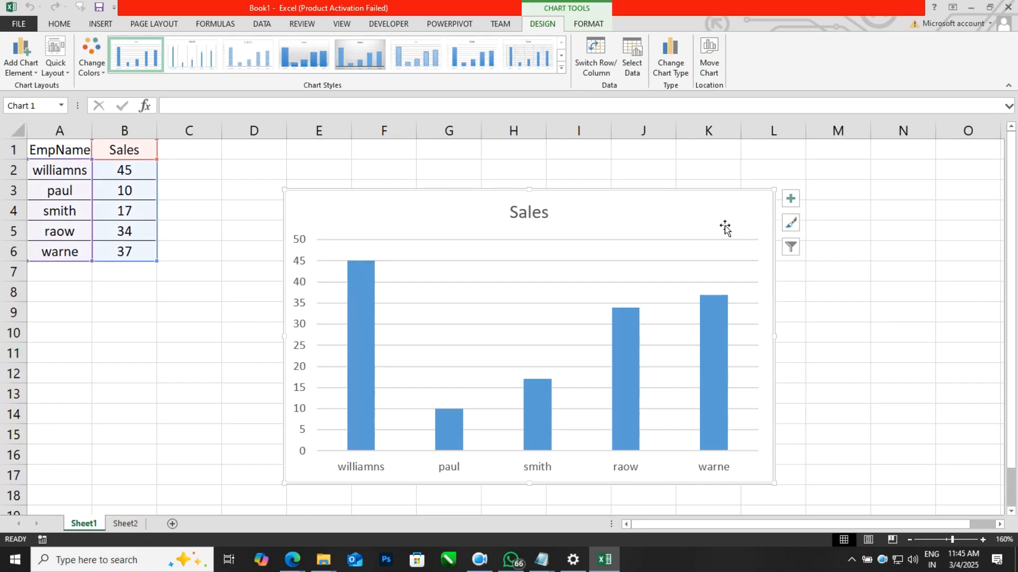
Reposition the chart beside the employee table over about D2:L15, and view the full set of chart styles without applying one
drag(711, 214, 689, 187)
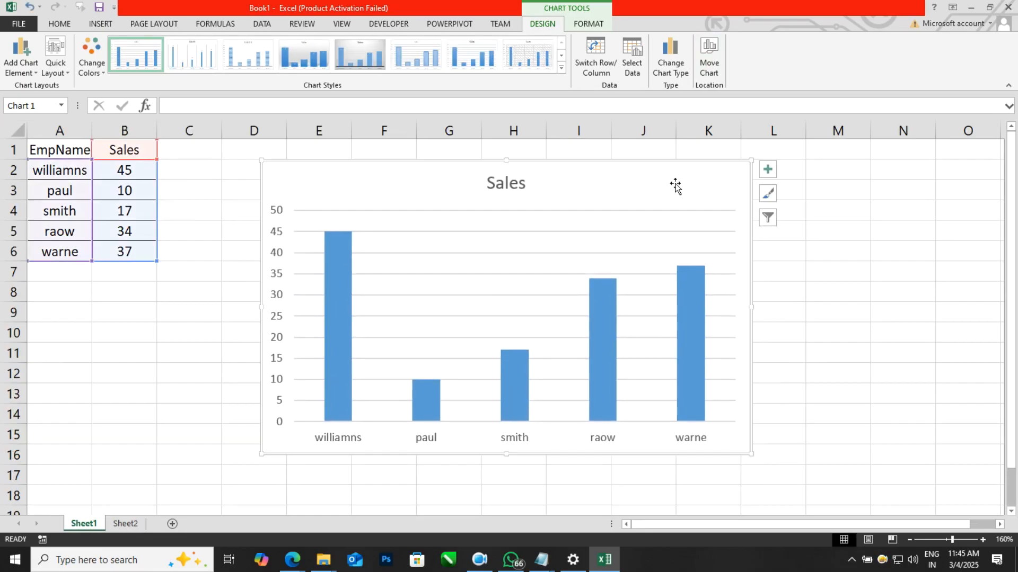
drag(661, 186, 636, 187)
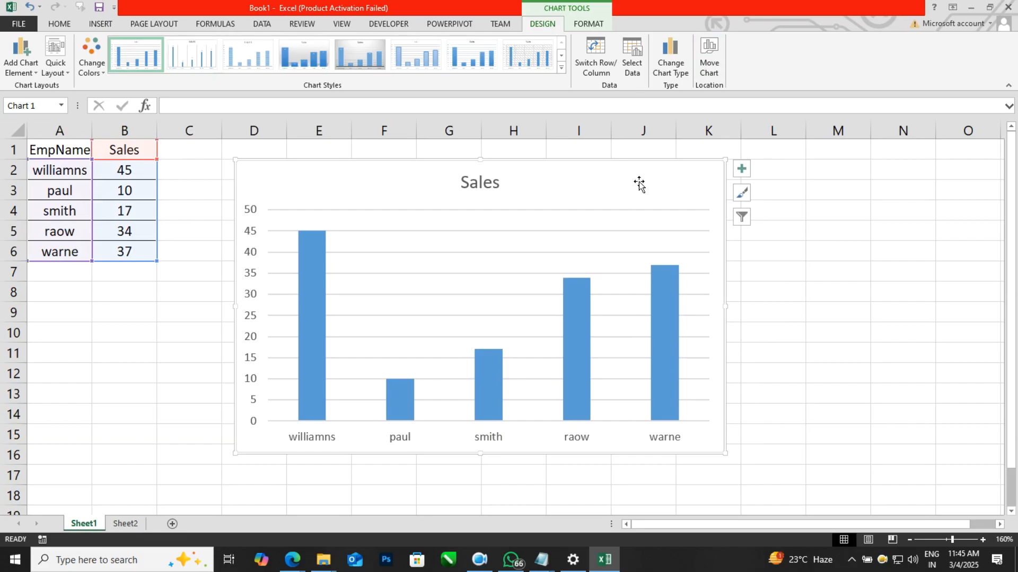
click(560, 68)
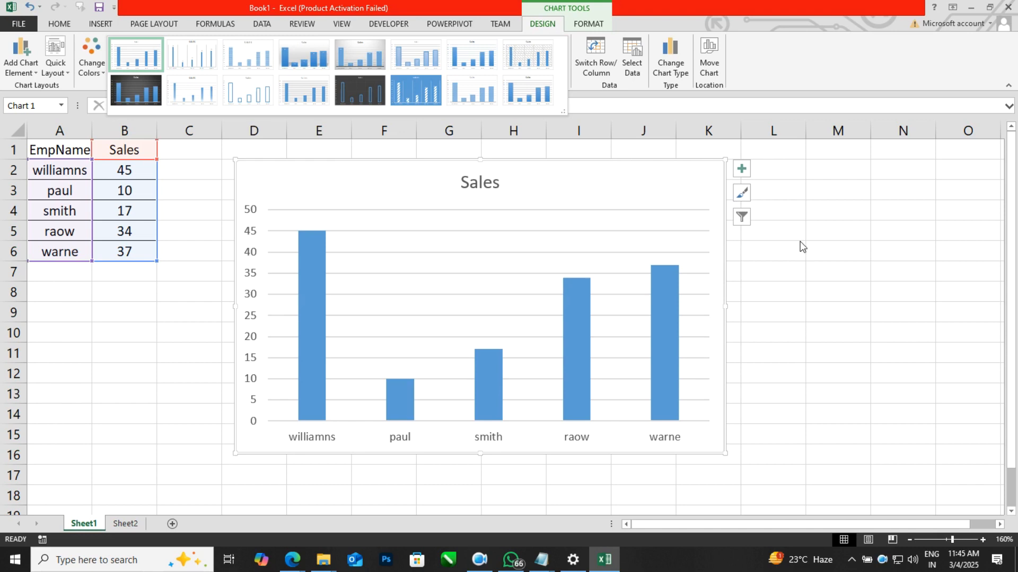
click(811, 258)
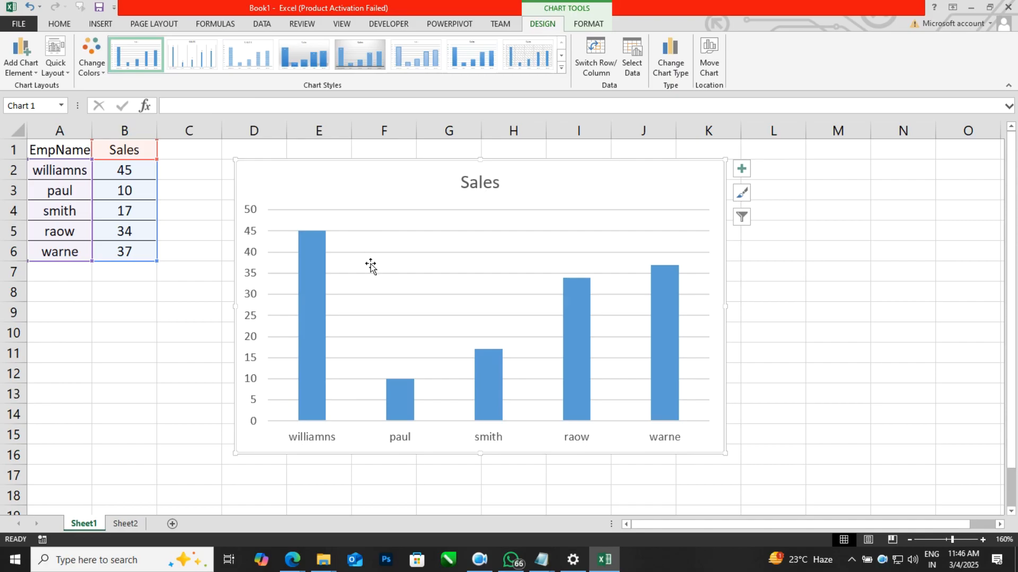
drag(583, 180, 614, 177)
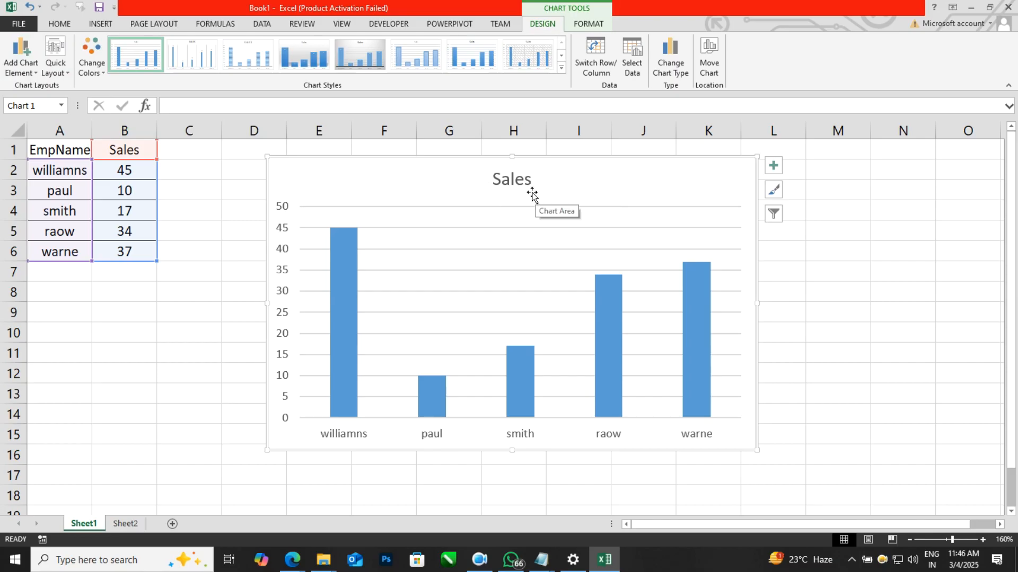
Preview the chart title placements and set the Sales title to Above Chart
click(24, 78)
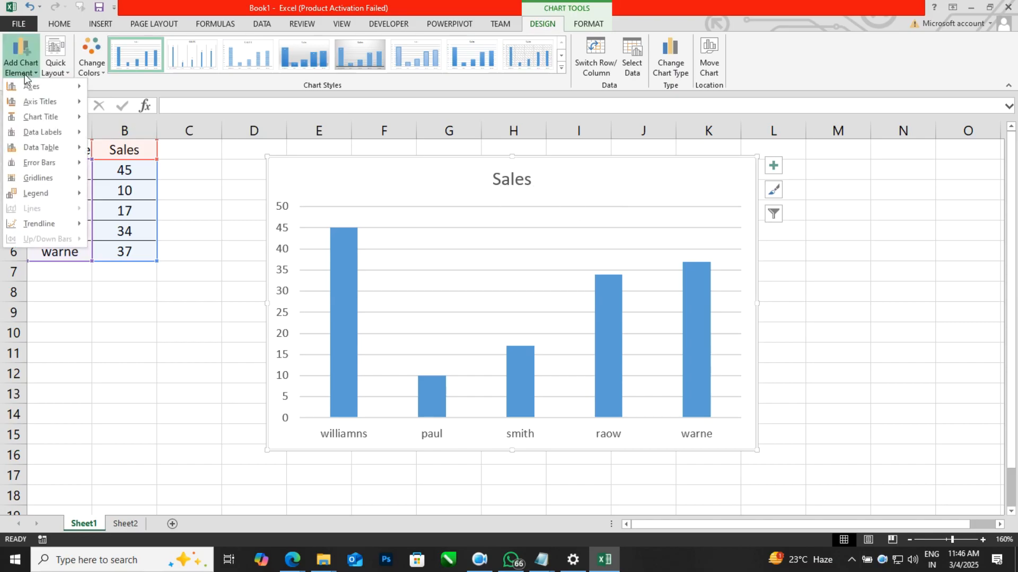
mouse_move(55, 121)
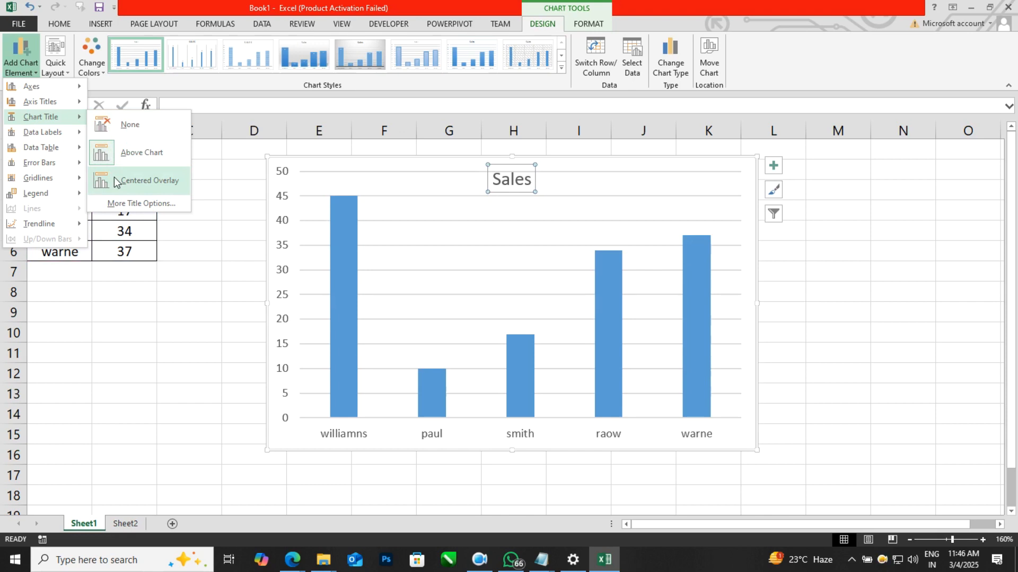
click(115, 157)
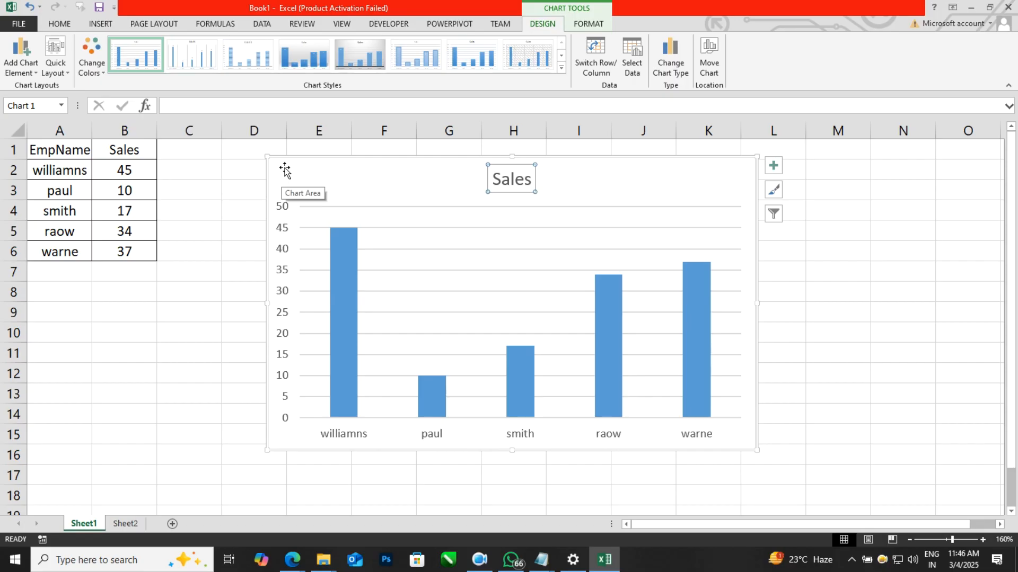
click(26, 73)
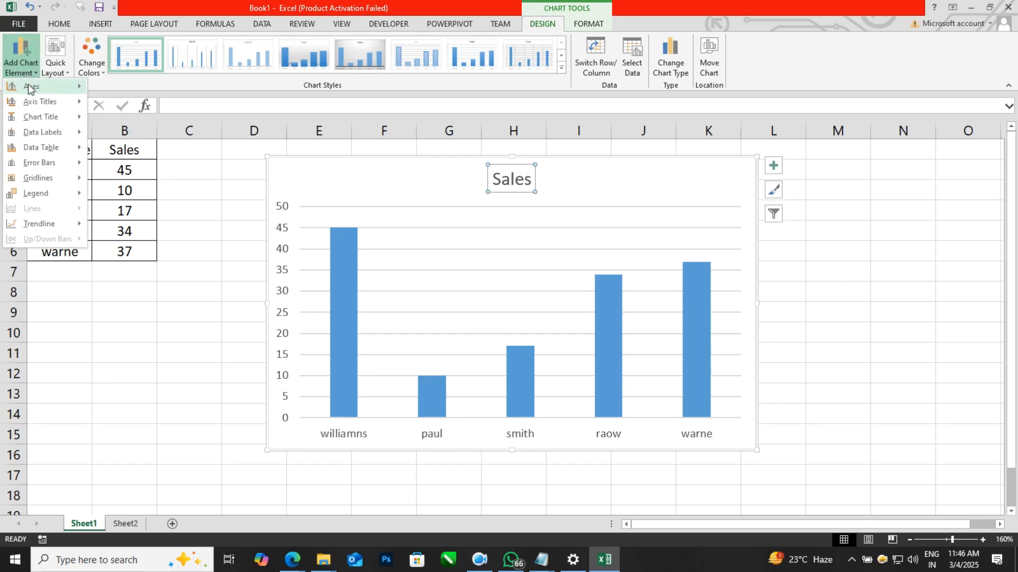
mouse_move(29, 89)
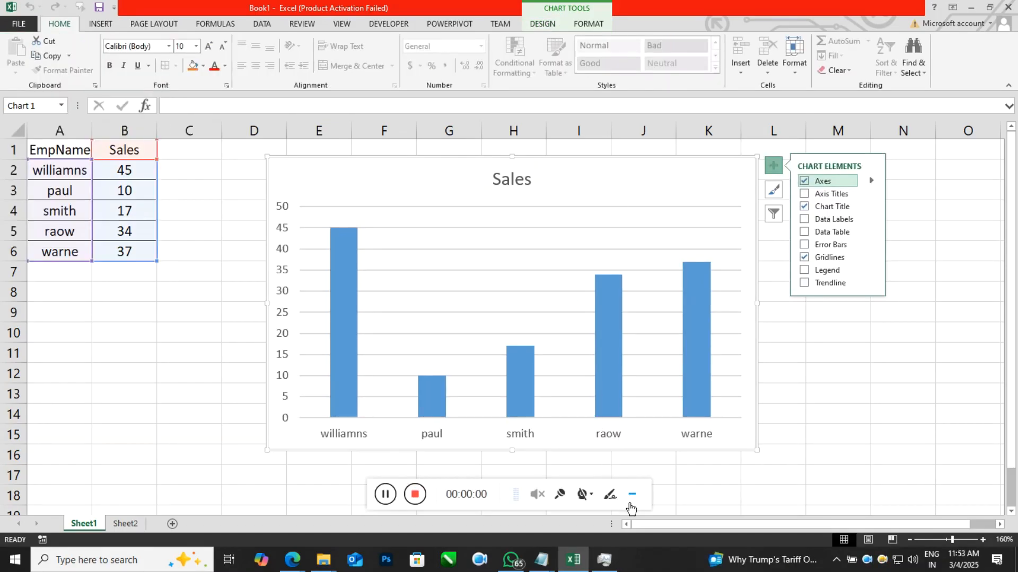
click(631, 503)
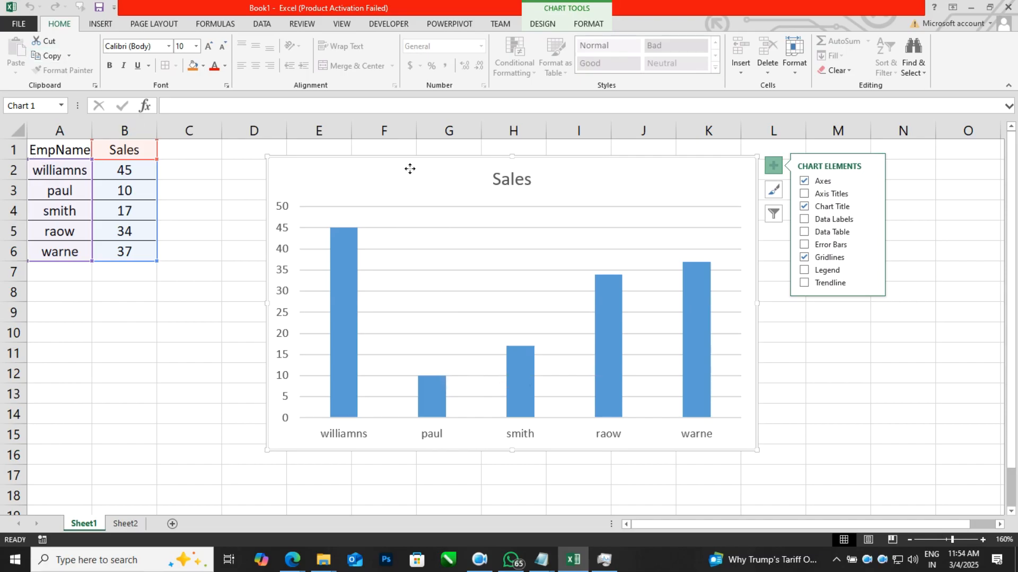
Preview the gridline options and add Primary Major Vertical gridlines to the Sales chart
click(540, 24)
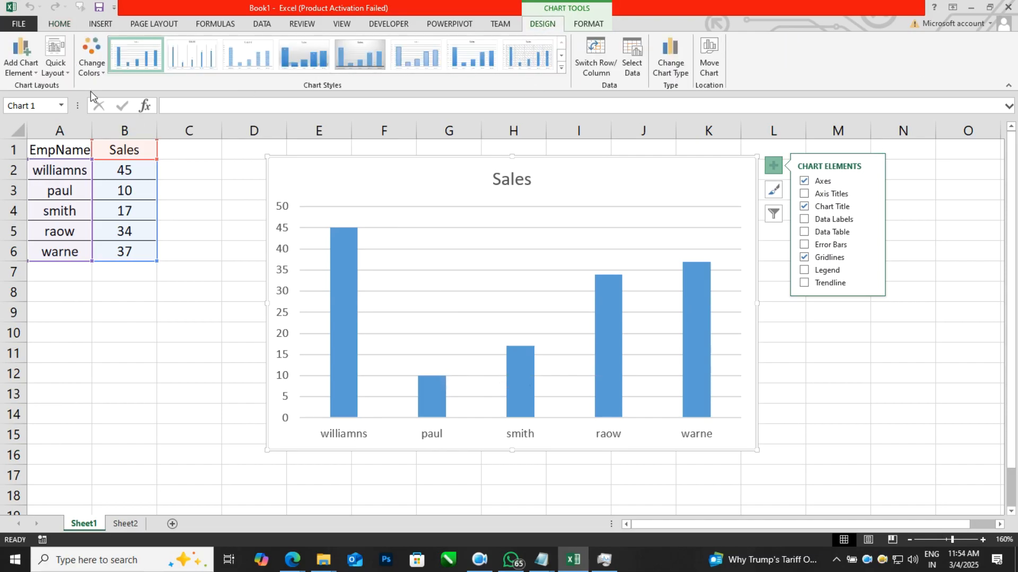
click(28, 69)
mouse_move(47, 182)
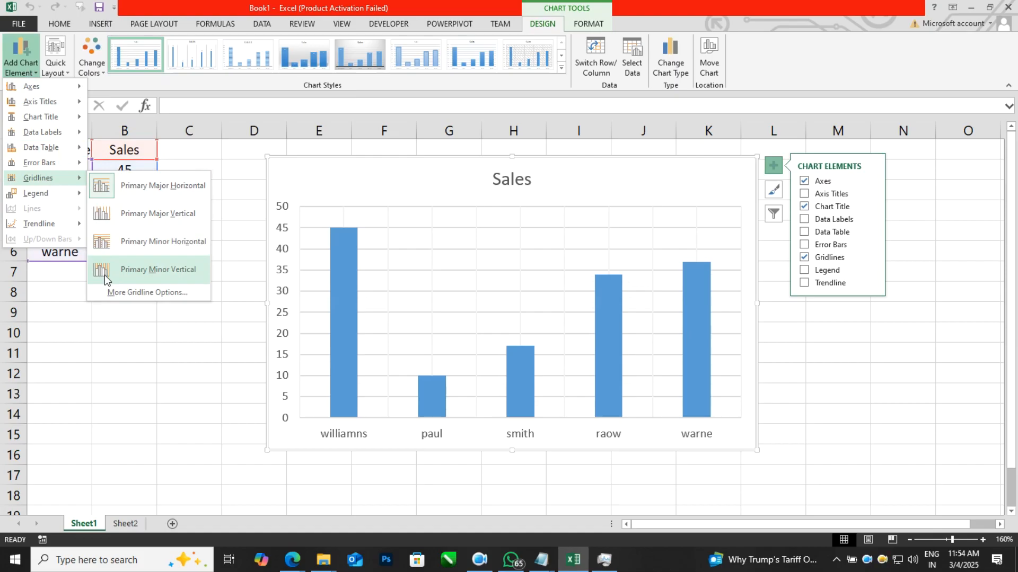
click(108, 217)
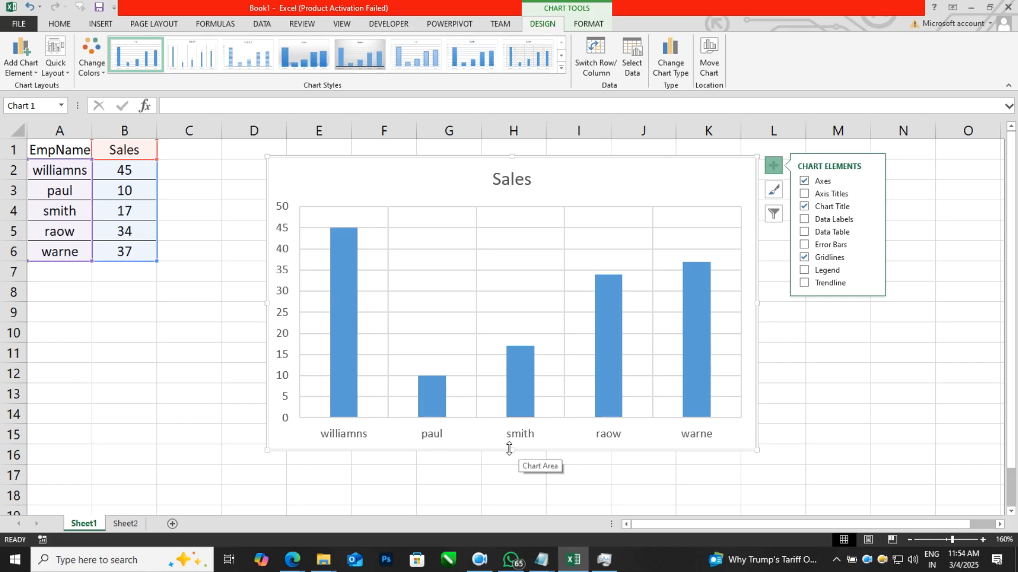
Add Primary Horizontal and Primary Vertical axis titles to the Sales chart, keeping their default text
click(28, 74)
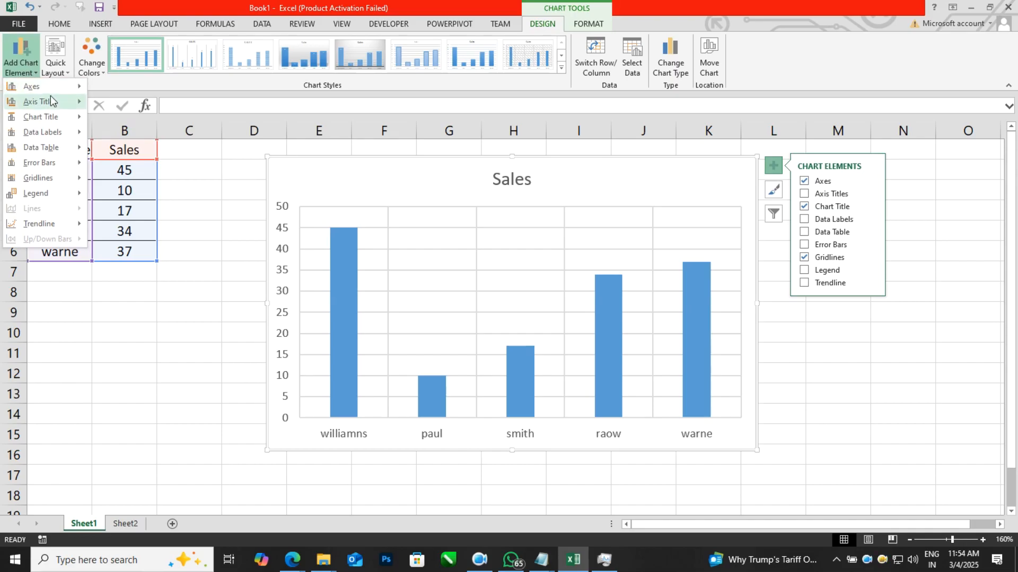
mouse_move(50, 103)
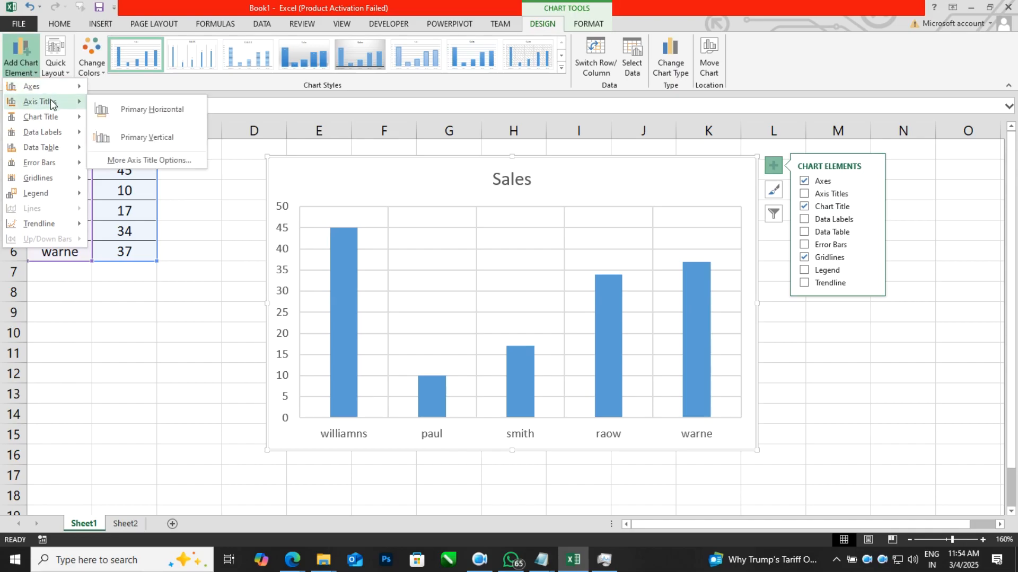
click(107, 110)
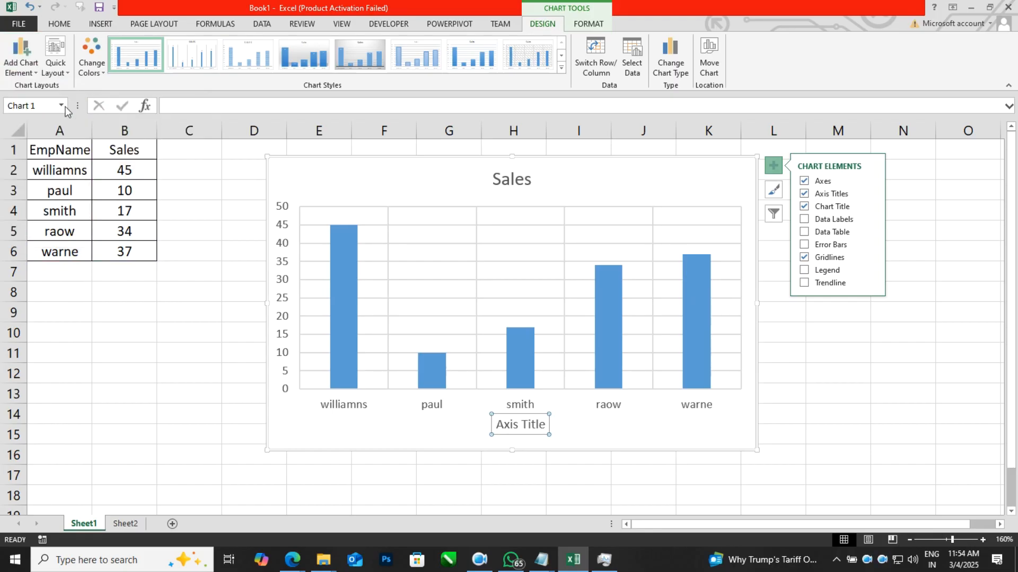
click(21, 60)
mouse_move(30, 104)
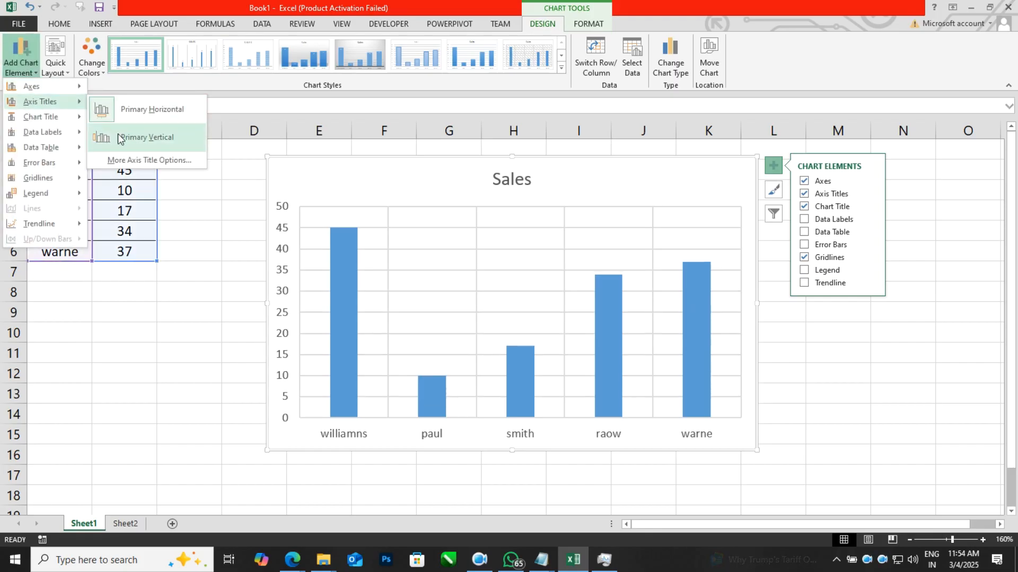
click(138, 122)
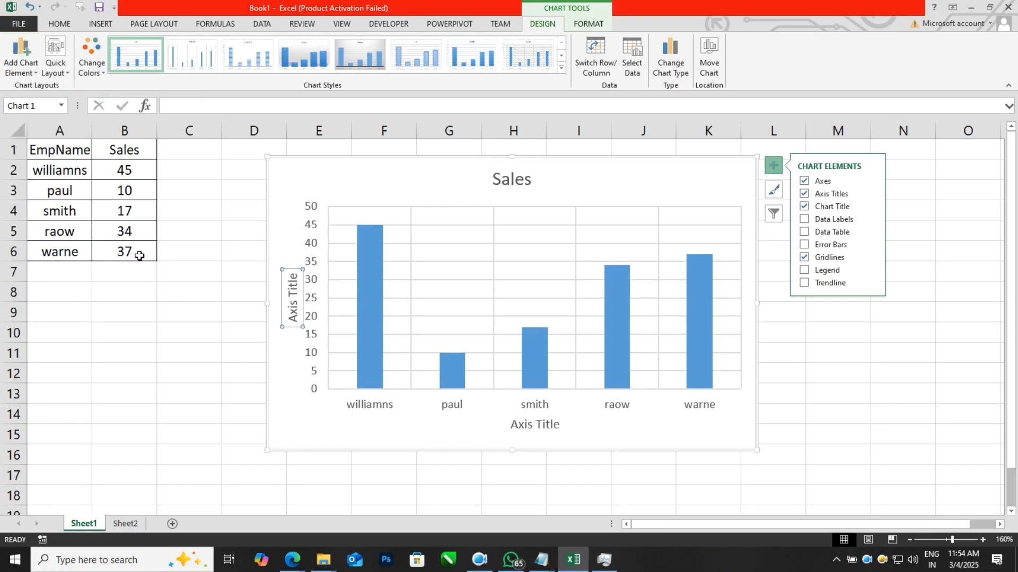
Add a data table With Legend Keys to the Sales chart and reposition the chart over about D1:K15
mouse_move(283, 175)
mouse_down()
mouse_move(209, 171)
mouse_move(248, 169)
mouse_up()
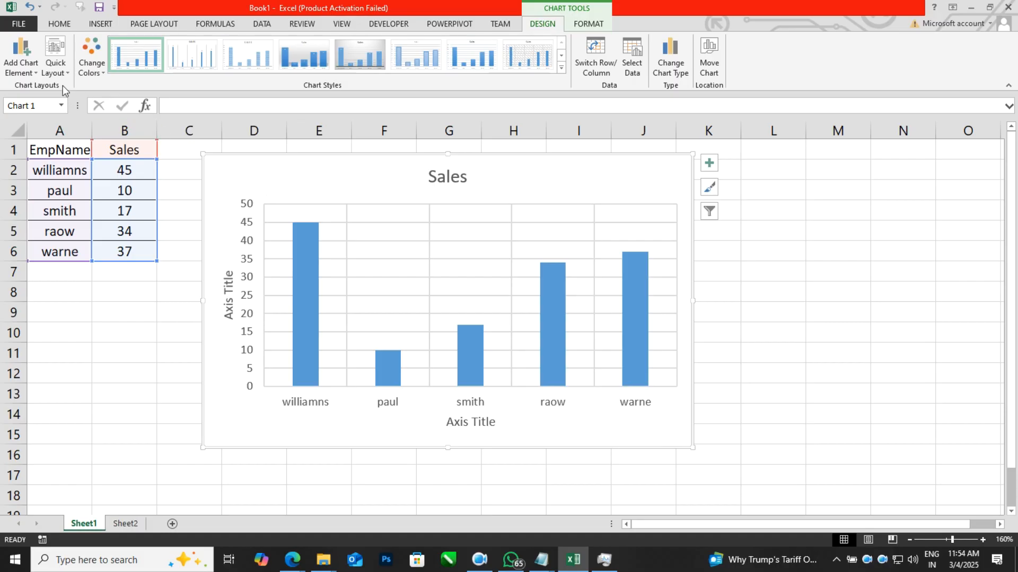
click(31, 69)
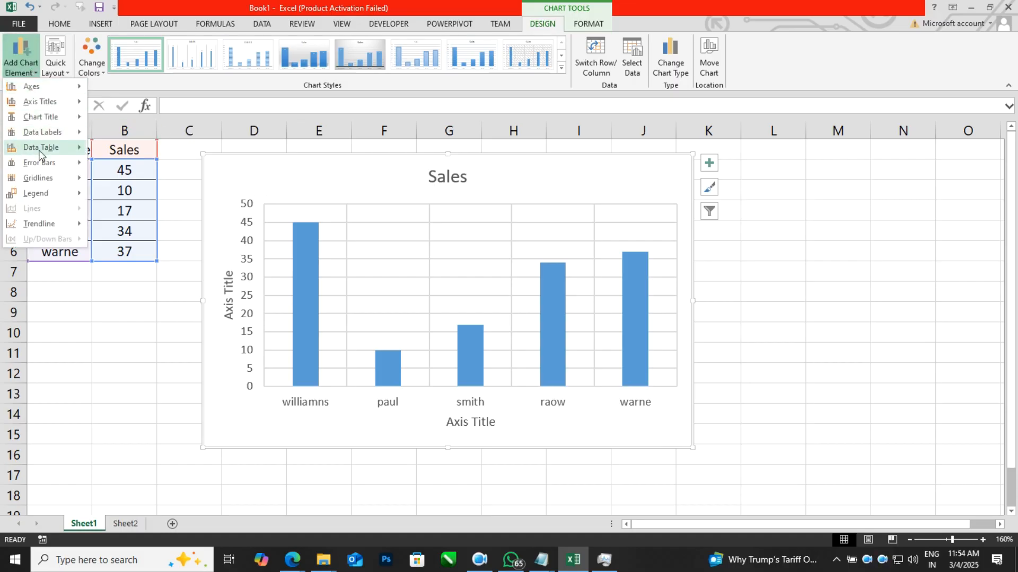
mouse_move(39, 151)
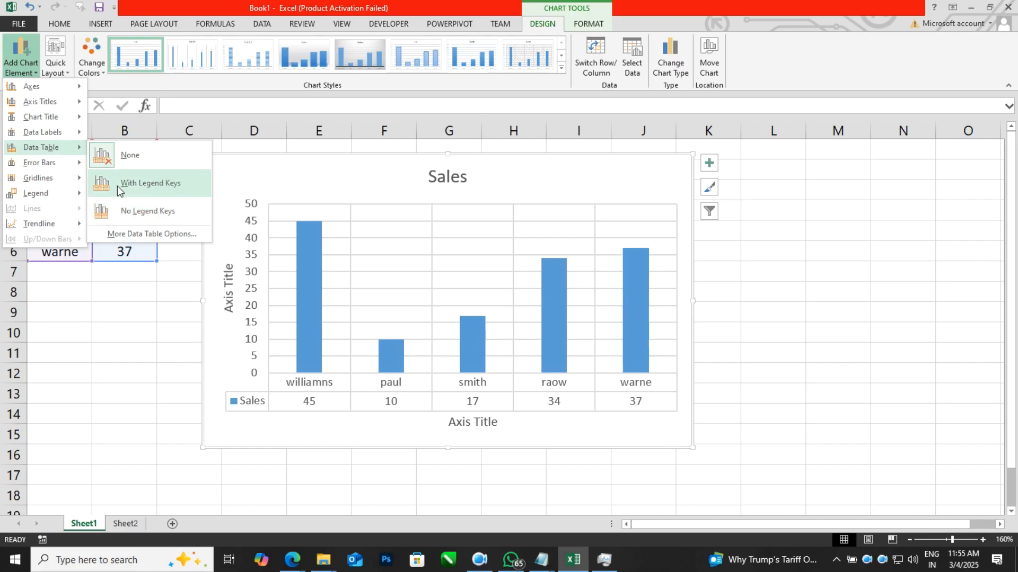
click(117, 186)
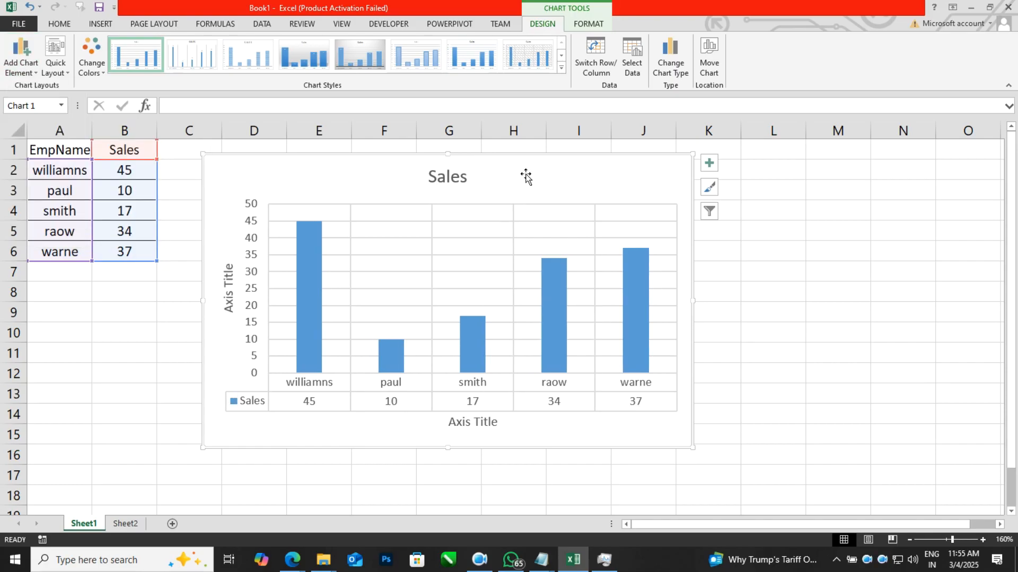
drag(524, 176, 564, 183)
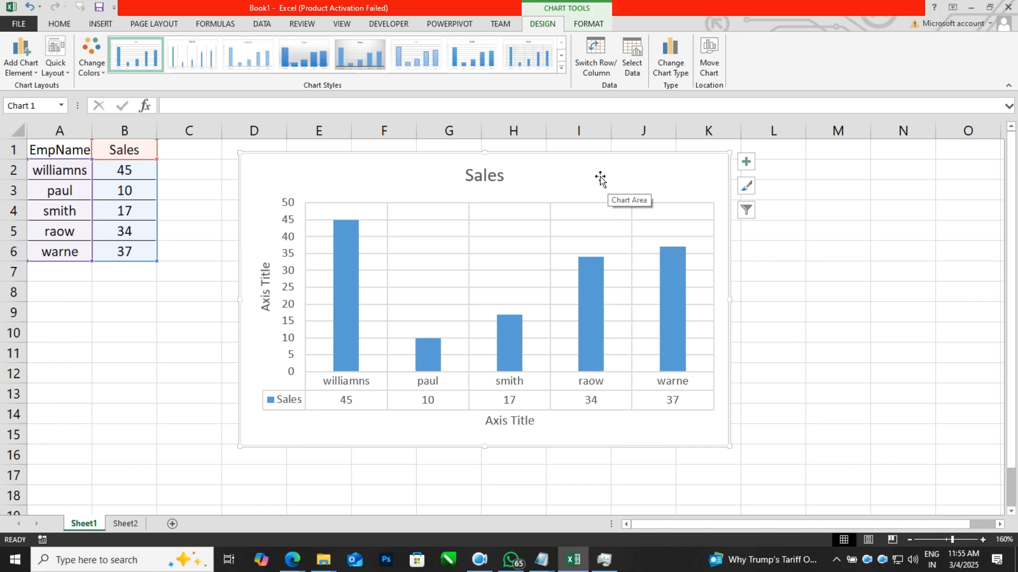
Add data labels to the Sales columns using the Outside End position
click(32, 71)
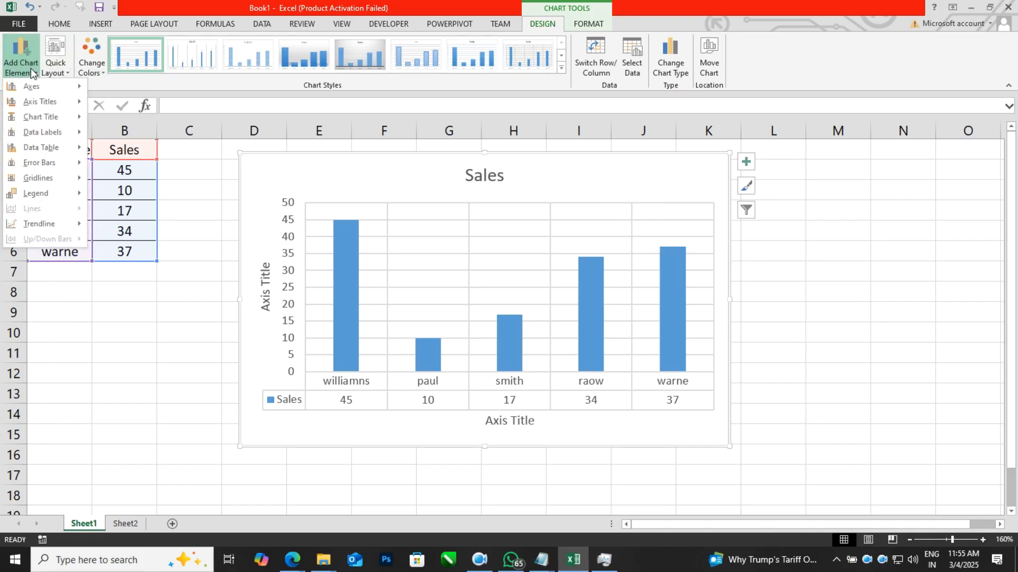
mouse_move(28, 136)
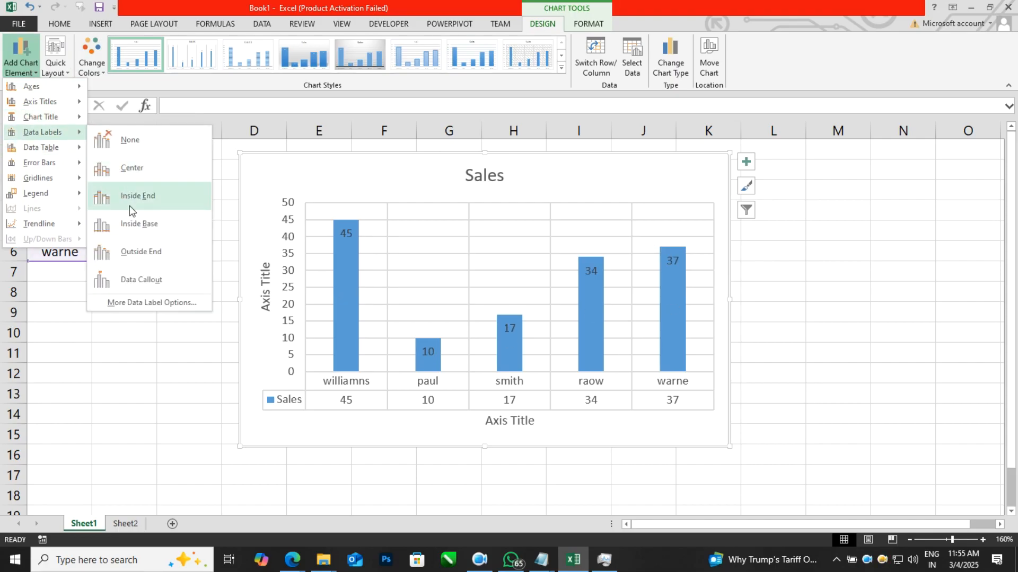
click(136, 247)
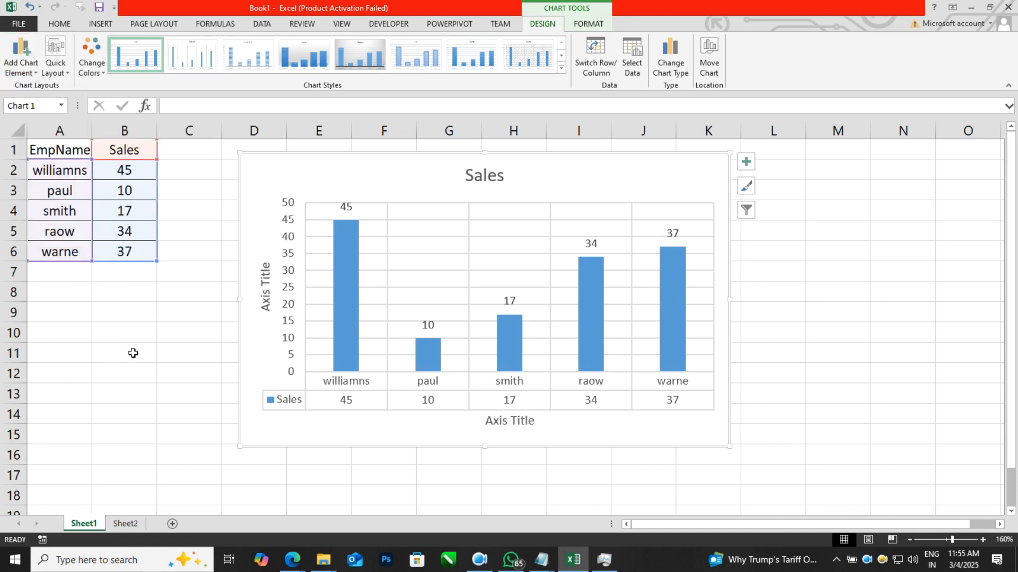
Format the Sales data labels with a black shape fill and bold white text
click(346, 208)
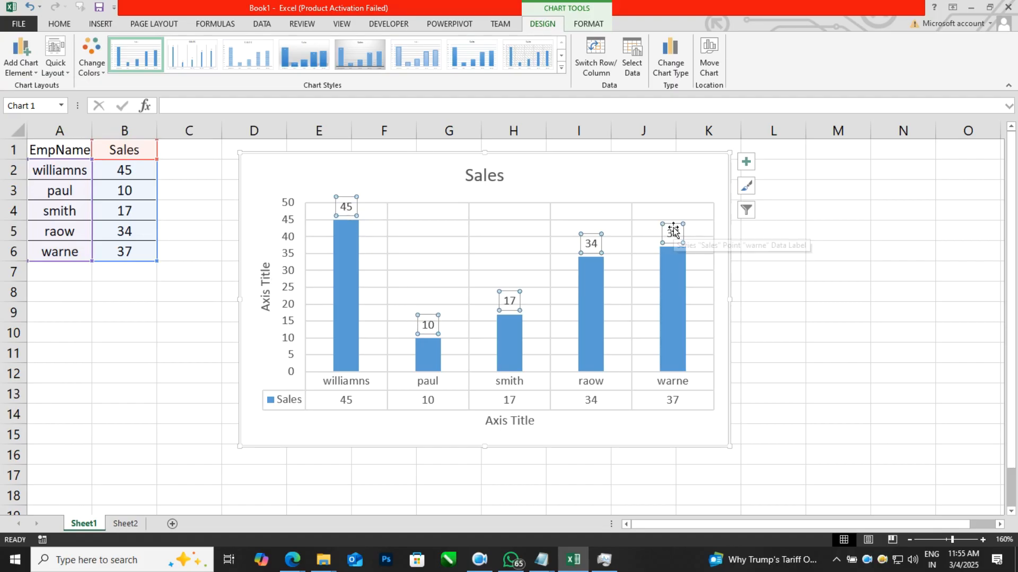
click(582, 27)
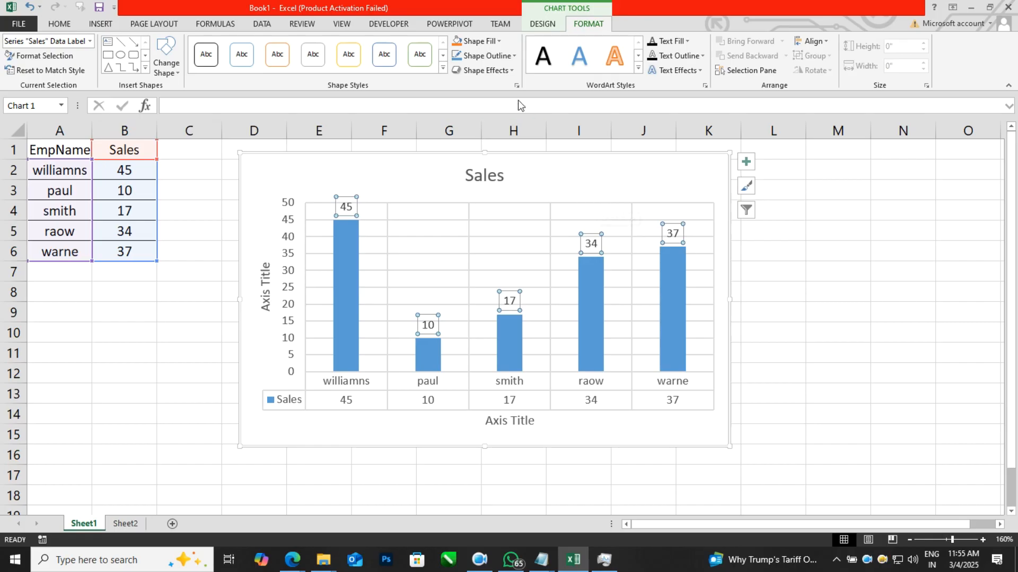
click(482, 42)
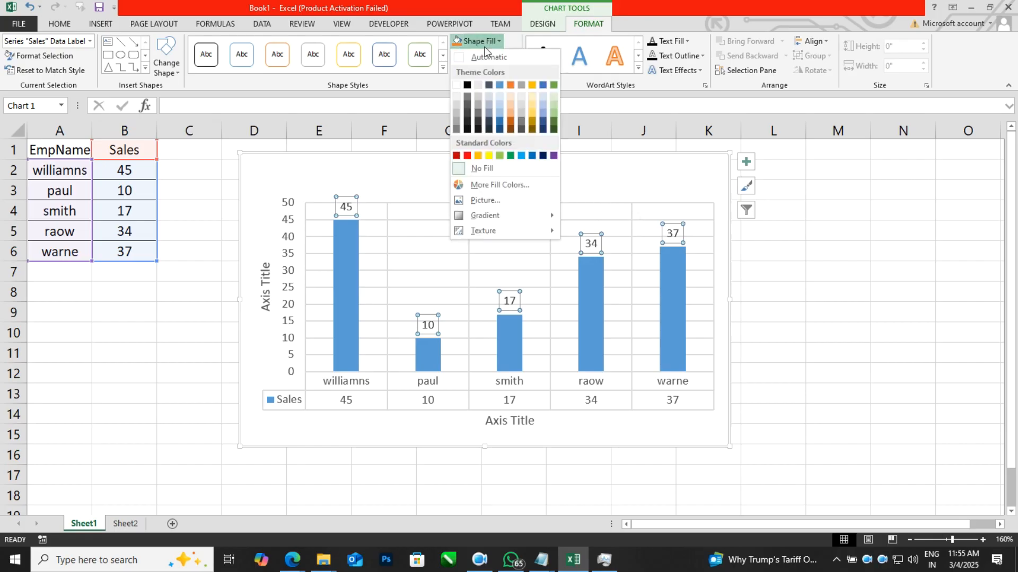
click(467, 85)
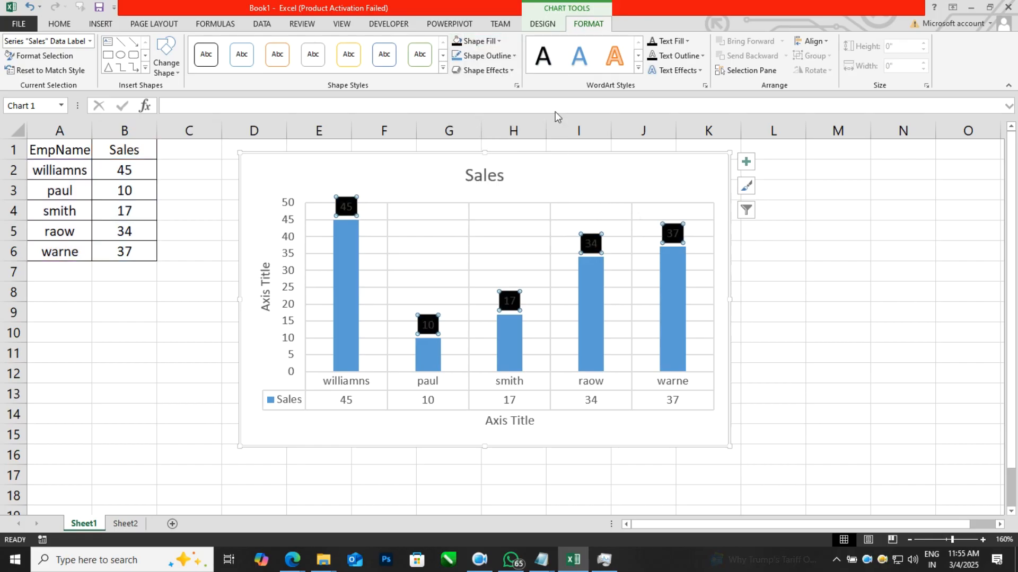
click(672, 41)
click(652, 85)
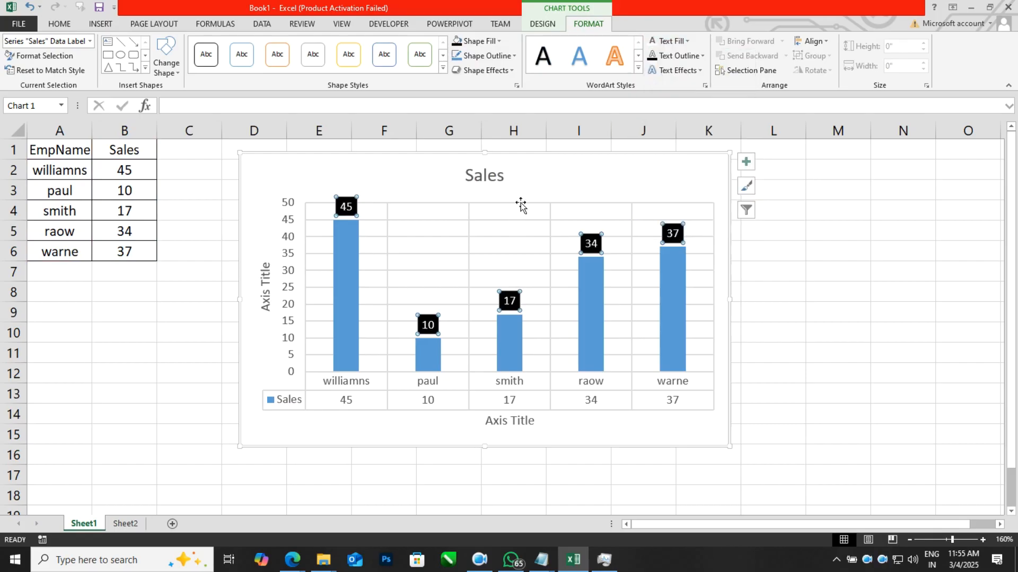
click(59, 24)
click(109, 65)
click(837, 331)
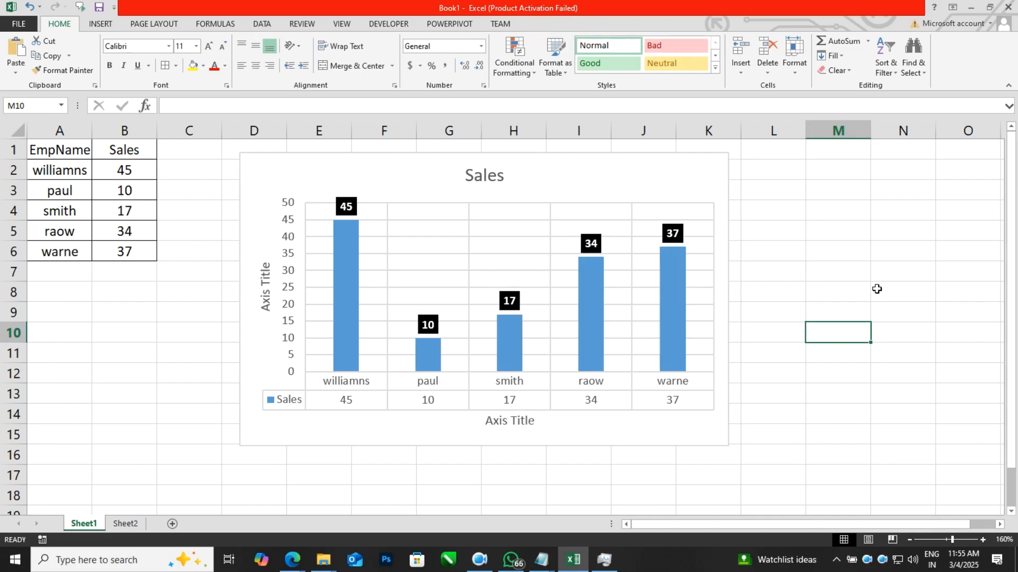
Fill the chart area background with the standard Orange color
click(672, 179)
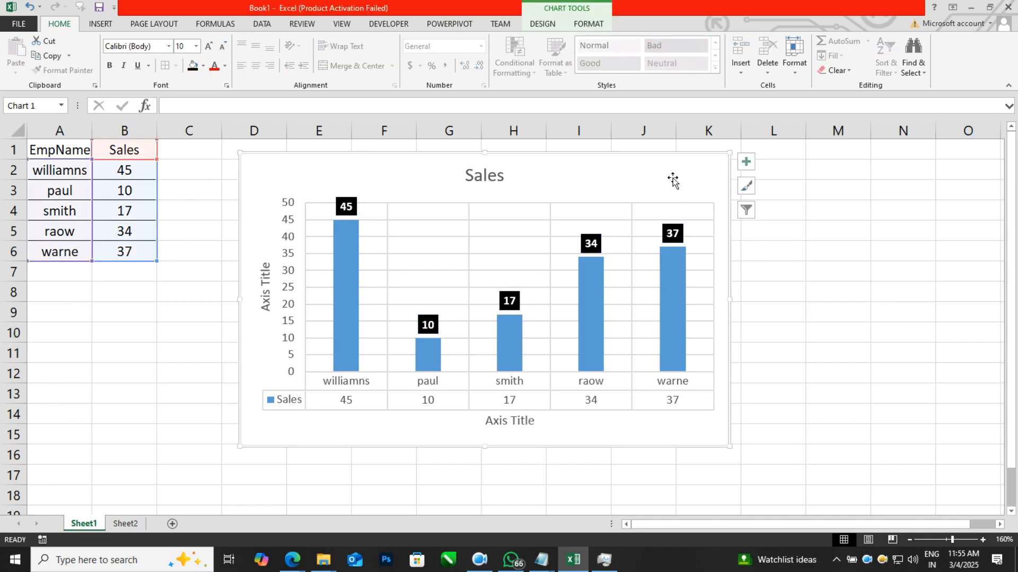
click(587, 23)
click(488, 41)
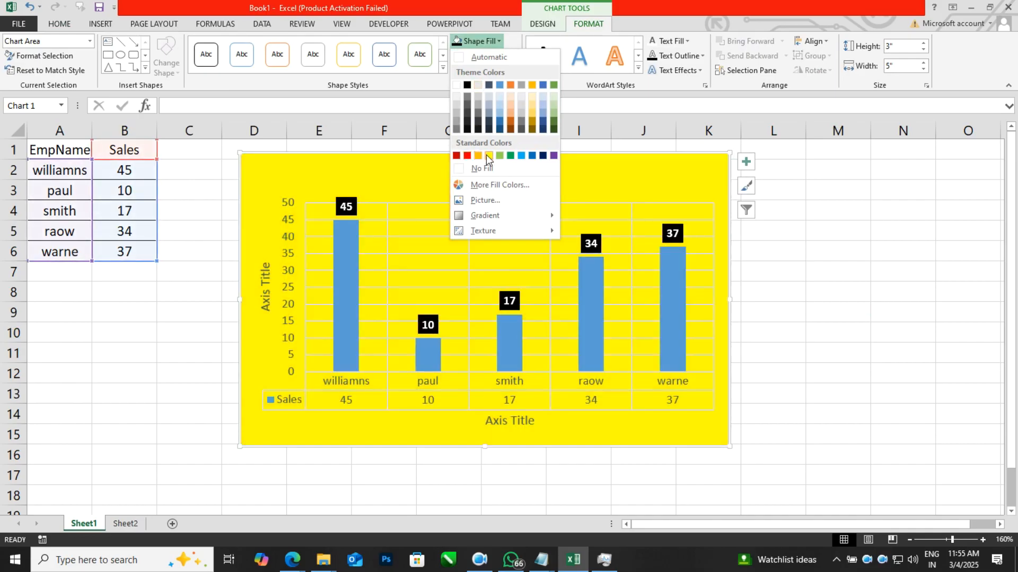
click(479, 154)
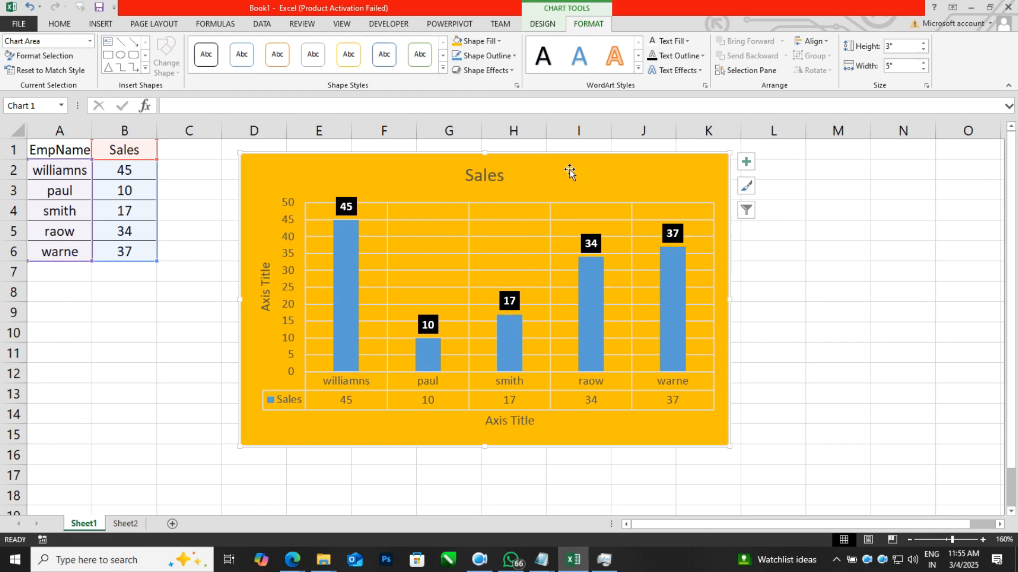
Make all of the chart's text black and bold
click(671, 43)
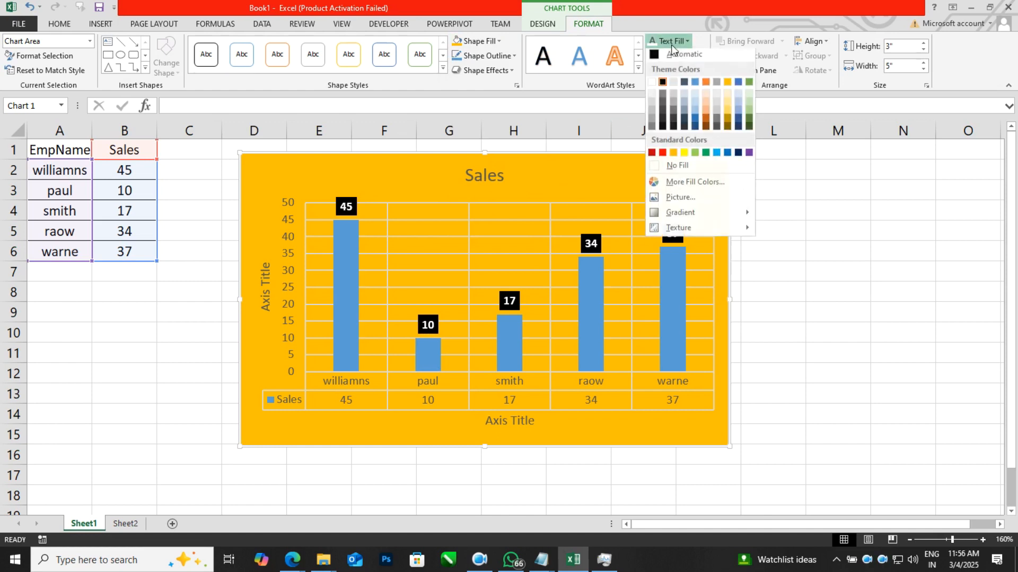
click(663, 85)
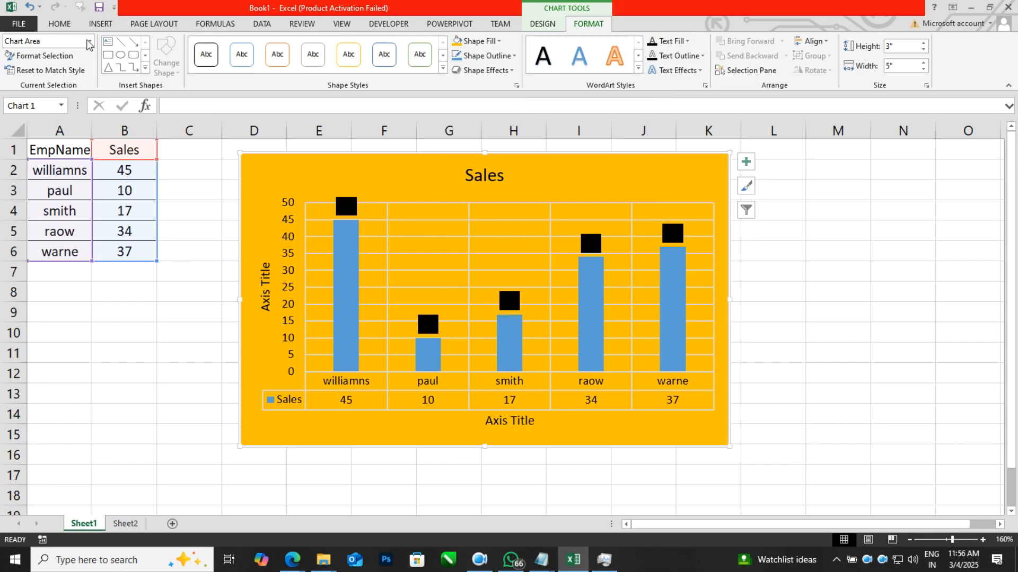
click(63, 24)
click(110, 72)
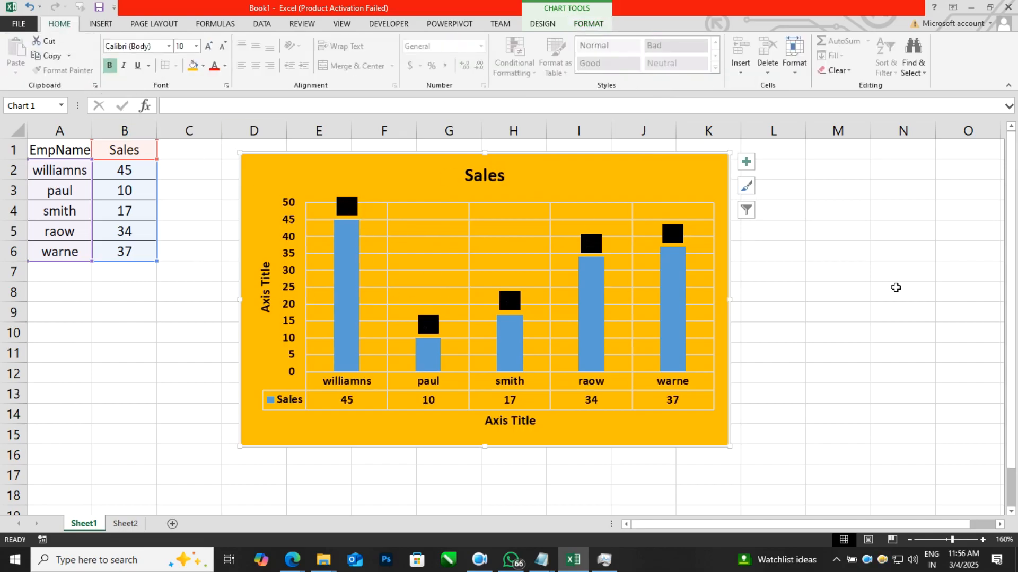
click(897, 289)
Set the text fill of the black data labels above the columns to white
click(342, 206)
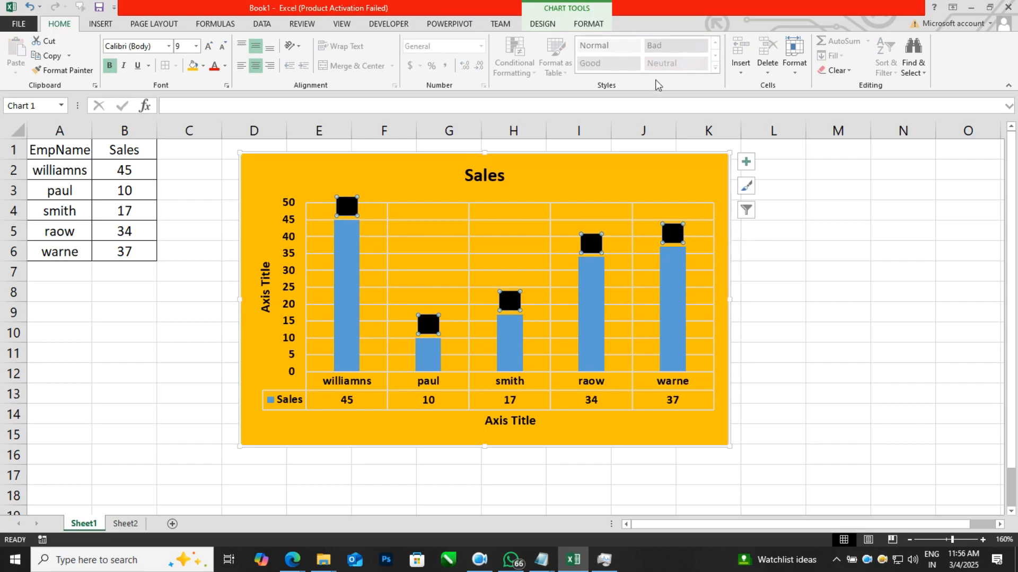
click(592, 24)
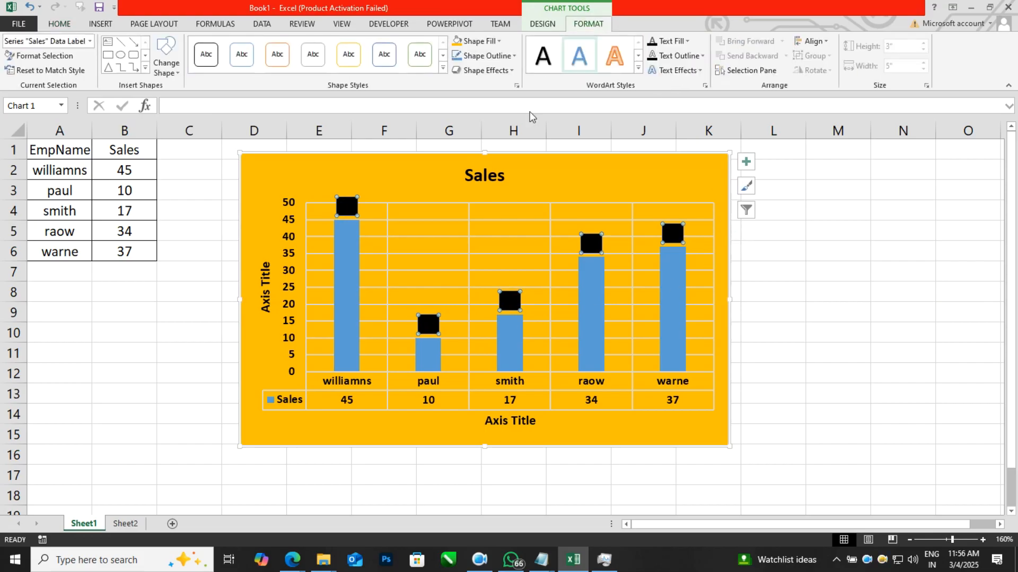
click(671, 41)
click(653, 84)
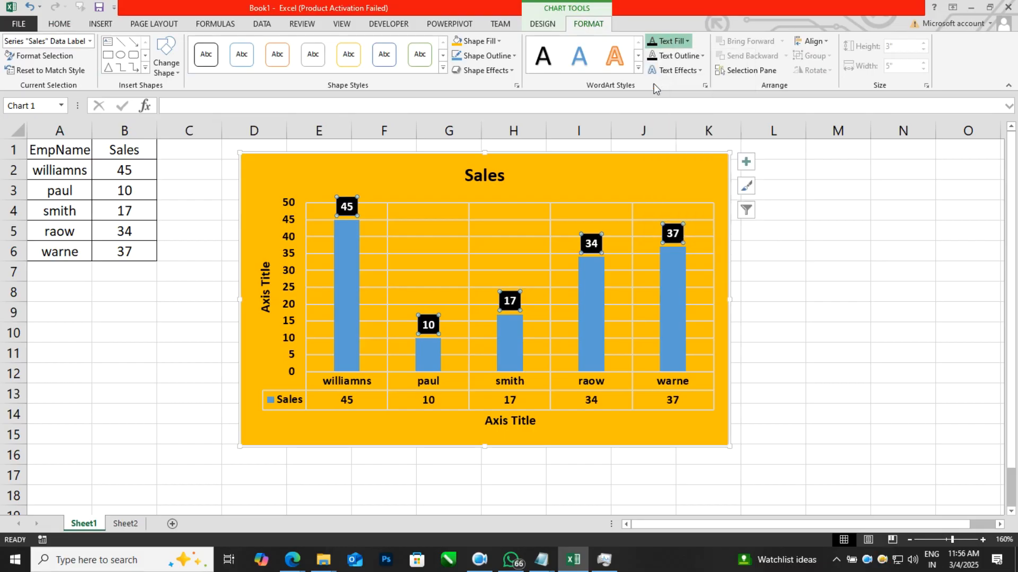
click(928, 264)
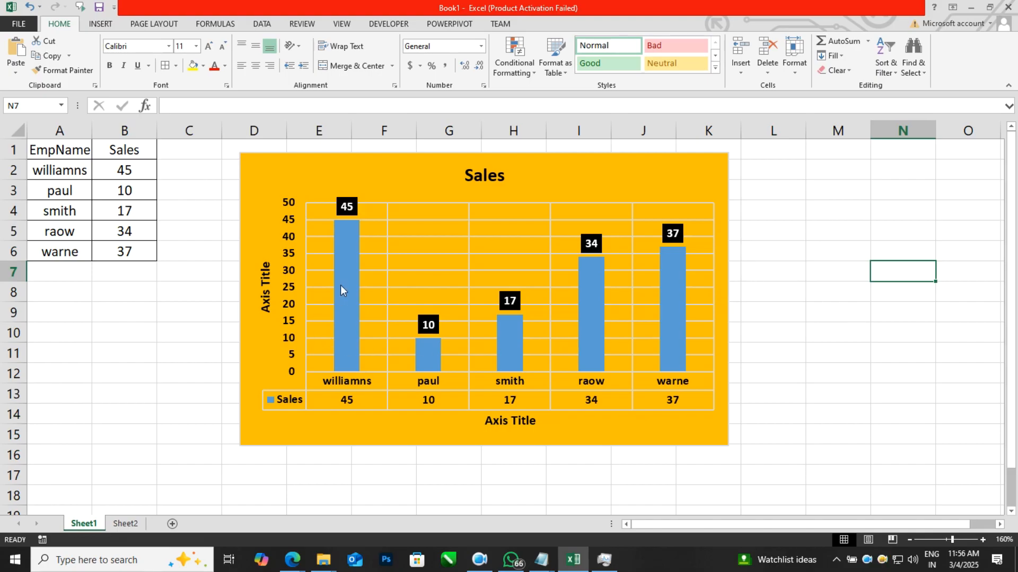
Fill all columns of the Sales series with the standard Red color
click(342, 238)
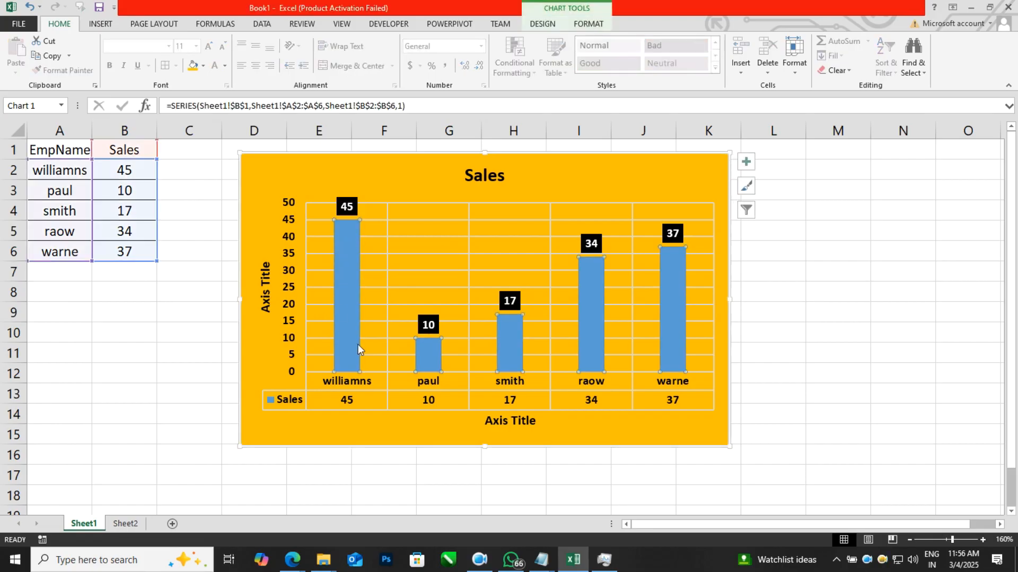
click(587, 24)
click(476, 41)
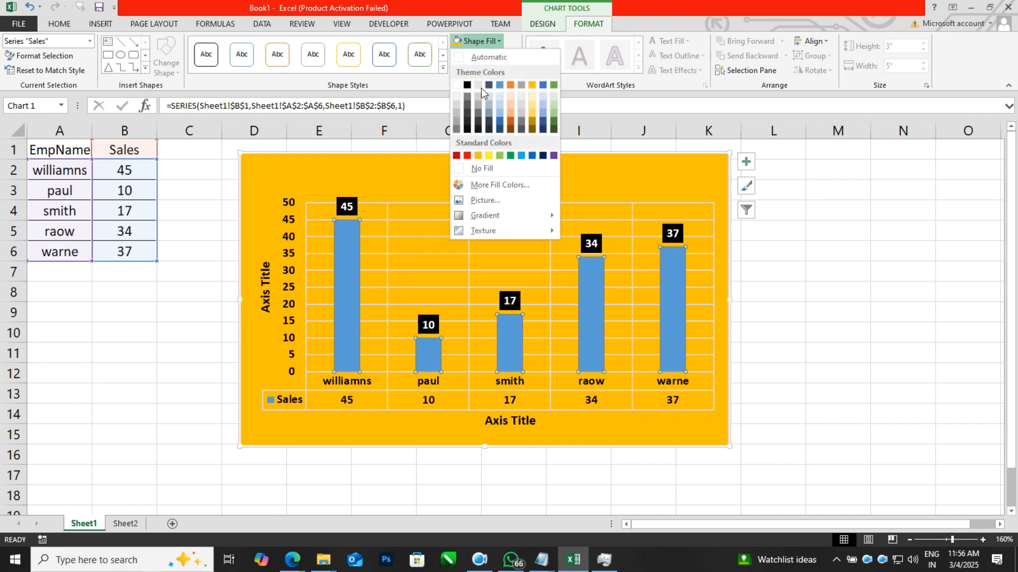
click(465, 155)
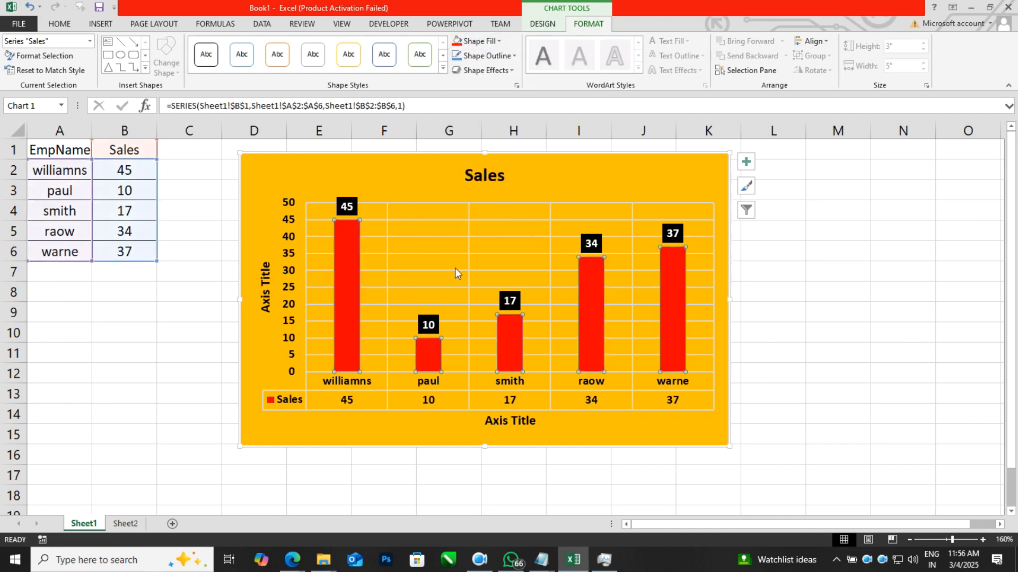
Fill only the second employee's column, labelled 10, with the standard Blue color
click(430, 350)
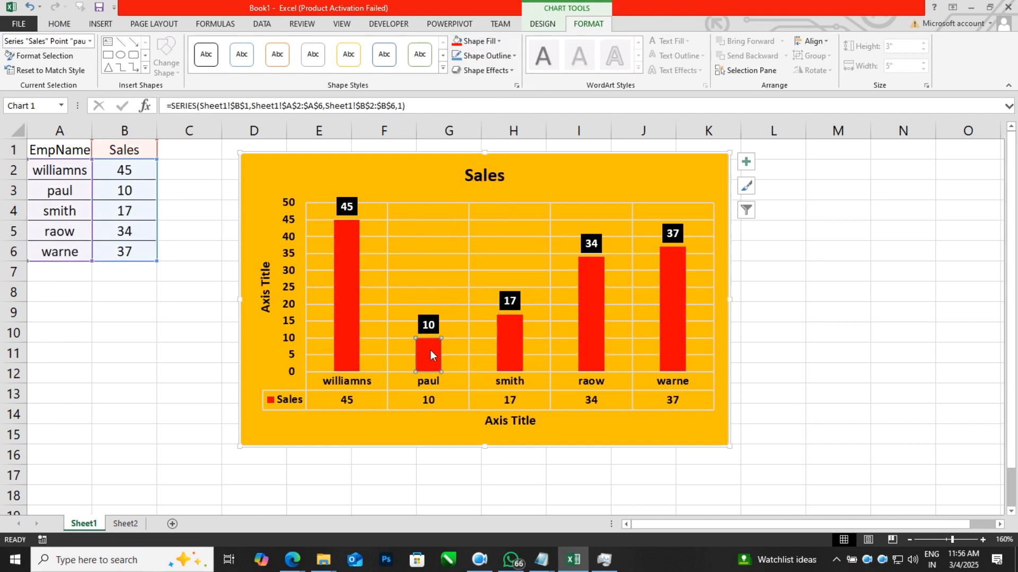
click(478, 41)
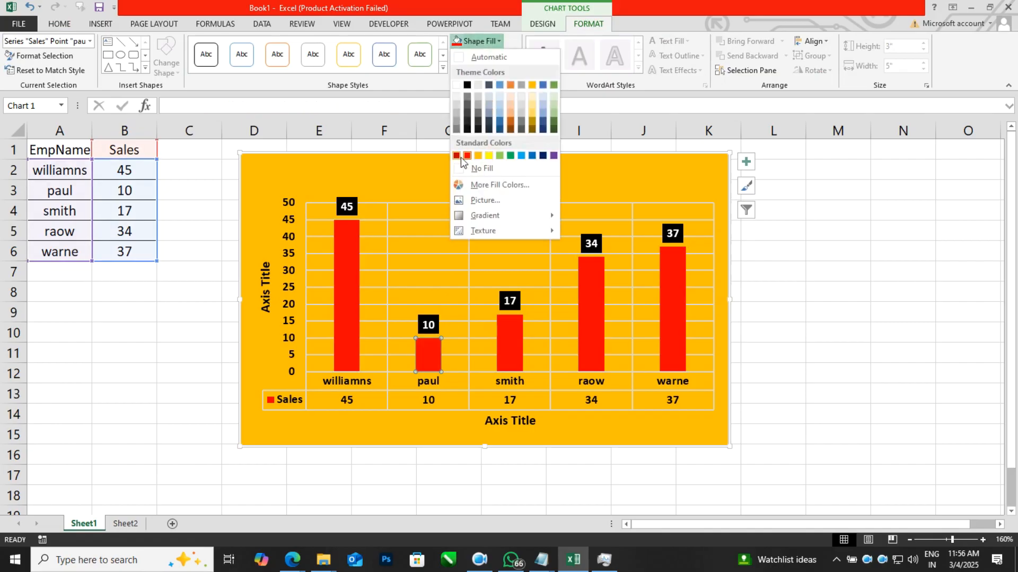
click(532, 155)
Fill the third employee's column, labelled 17, with standard Dark Blue and the fourth, labelled 34, with White
click(513, 338)
click(478, 41)
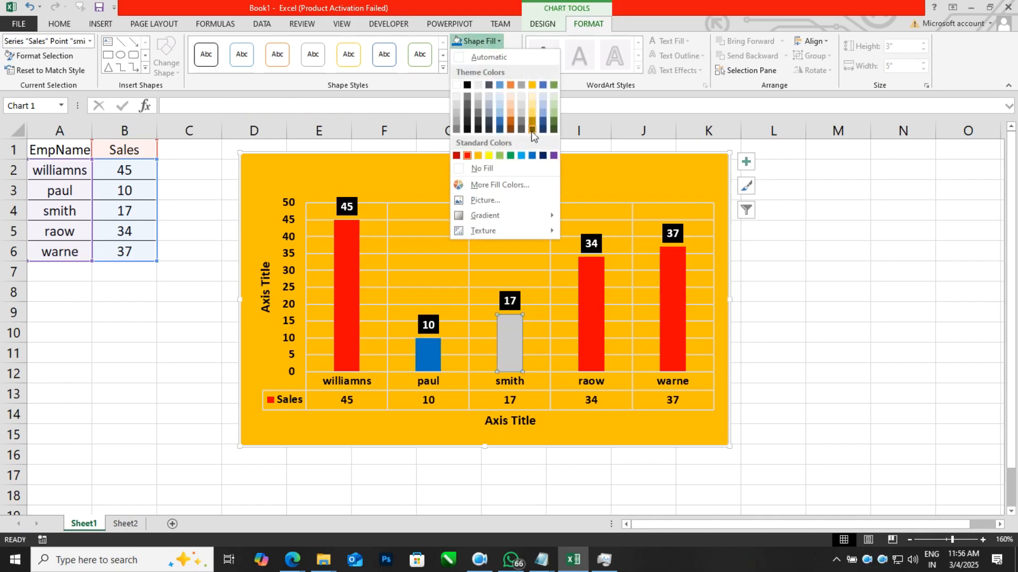
click(542, 156)
click(597, 292)
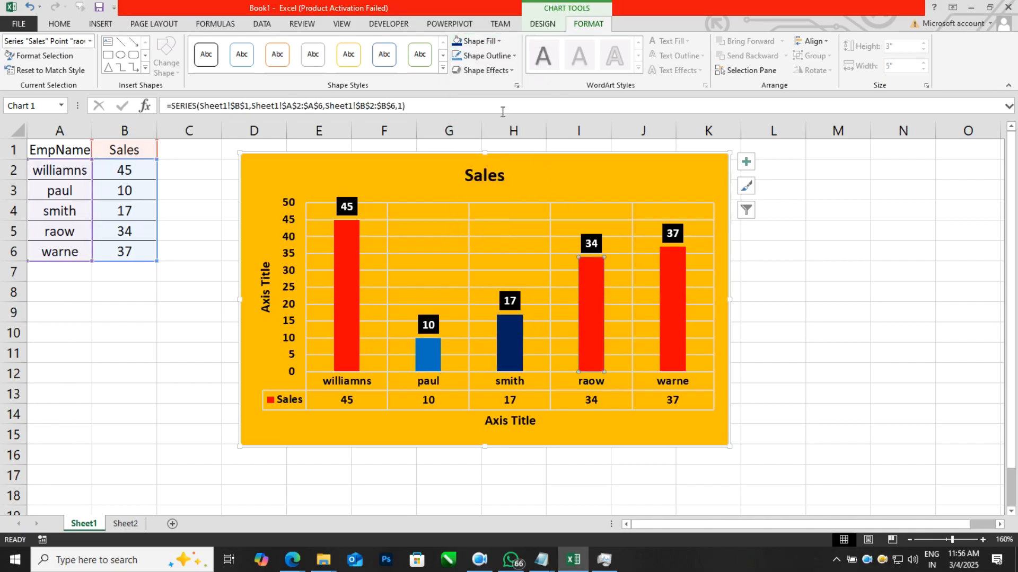
click(478, 40)
click(457, 85)
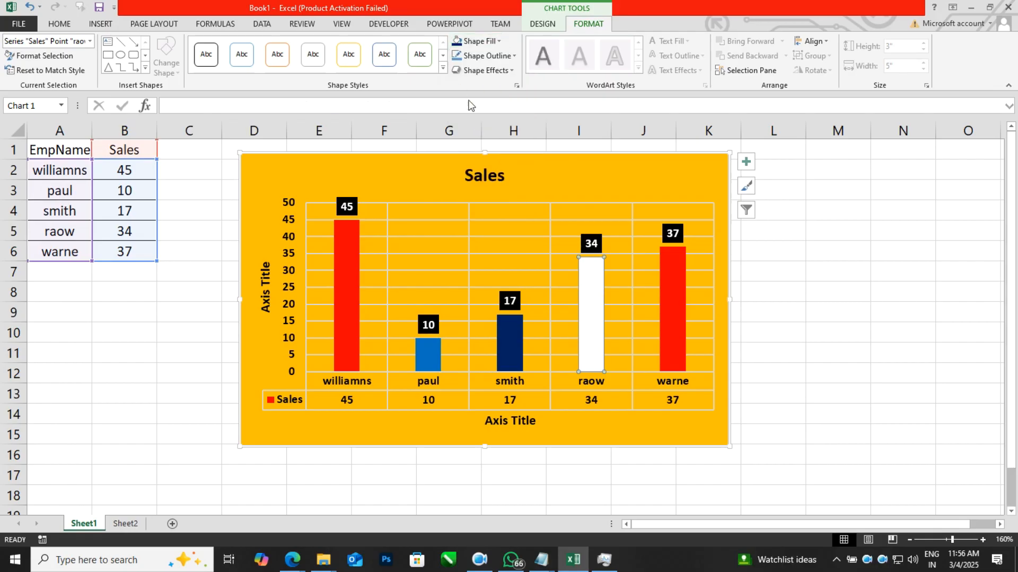
Fill only the last employee's column, labelled 37, with Black and deselect the chart
click(678, 281)
click(474, 40)
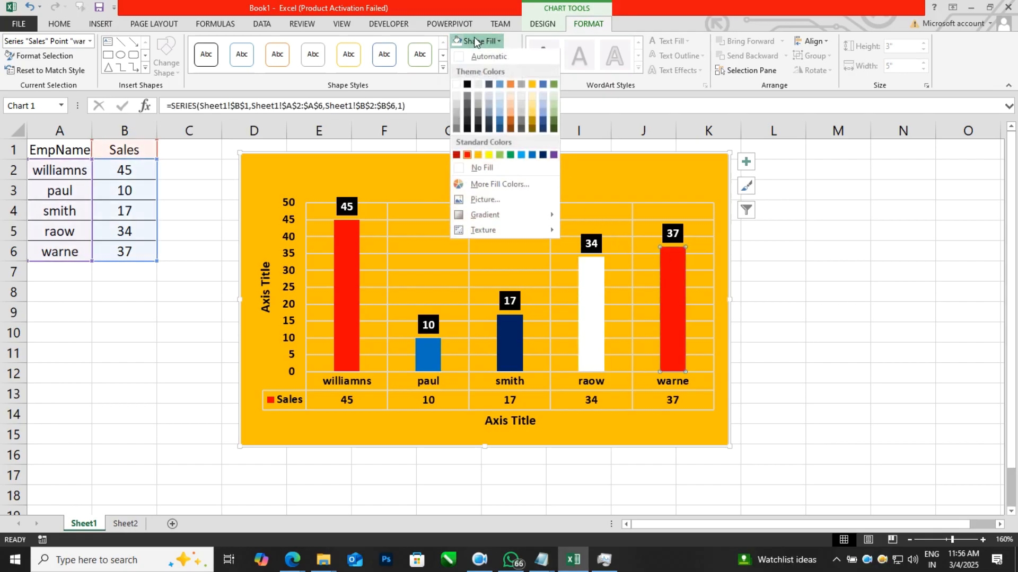
click(467, 85)
click(830, 247)
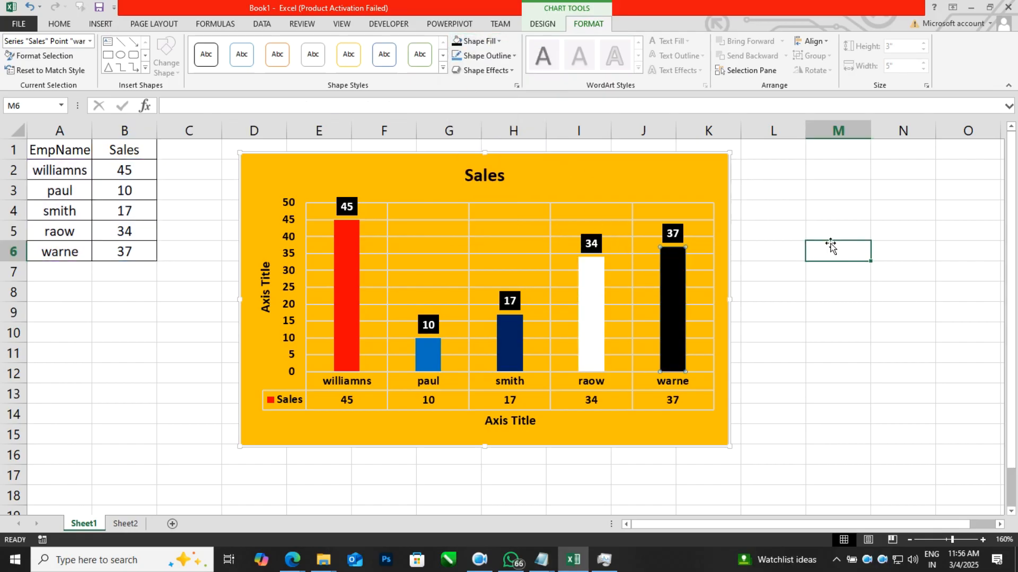
Shift the chart slightly and add a legend at the top, below the chart title
drag(694, 181, 682, 189)
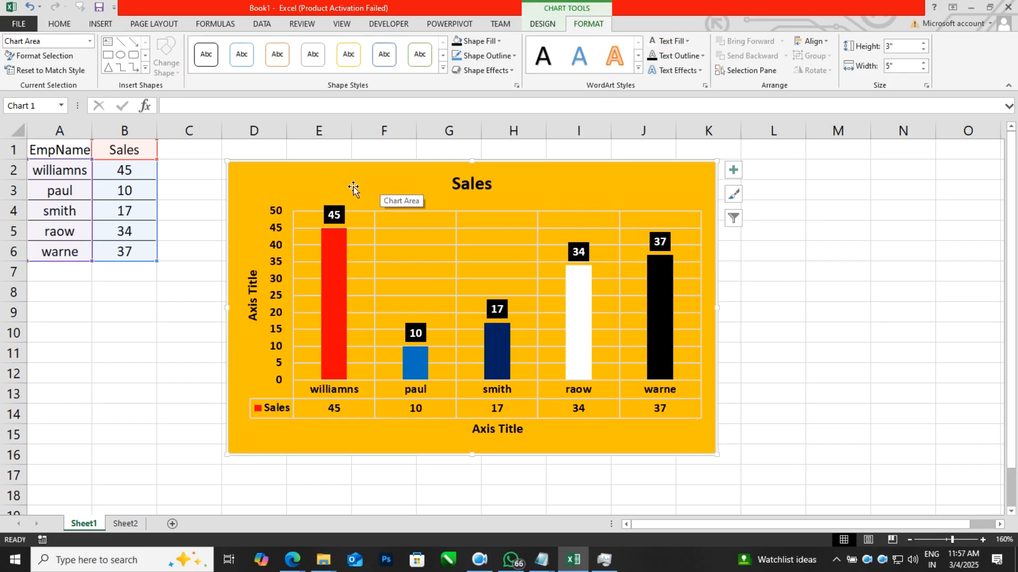
click(536, 26)
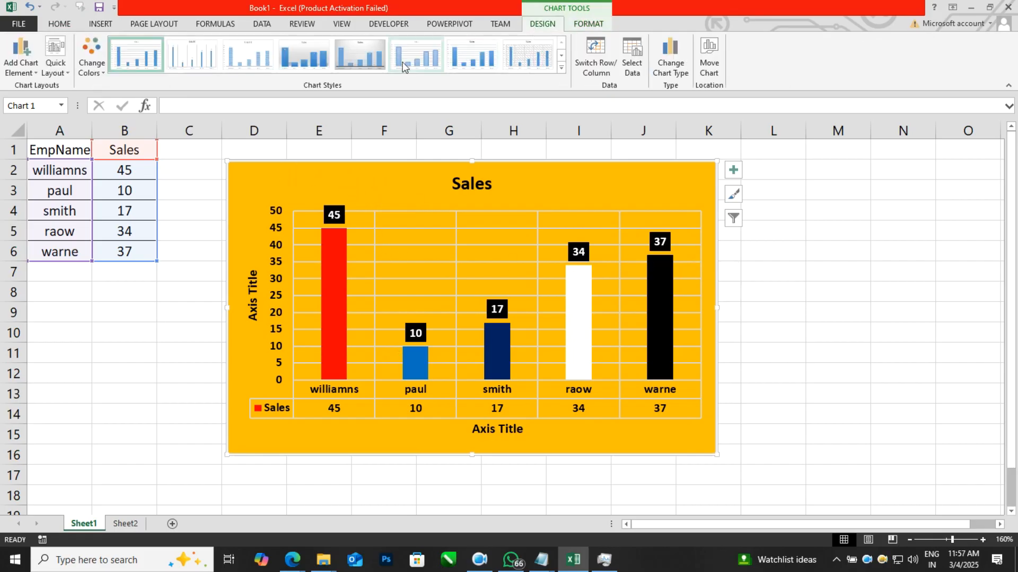
click(21, 66)
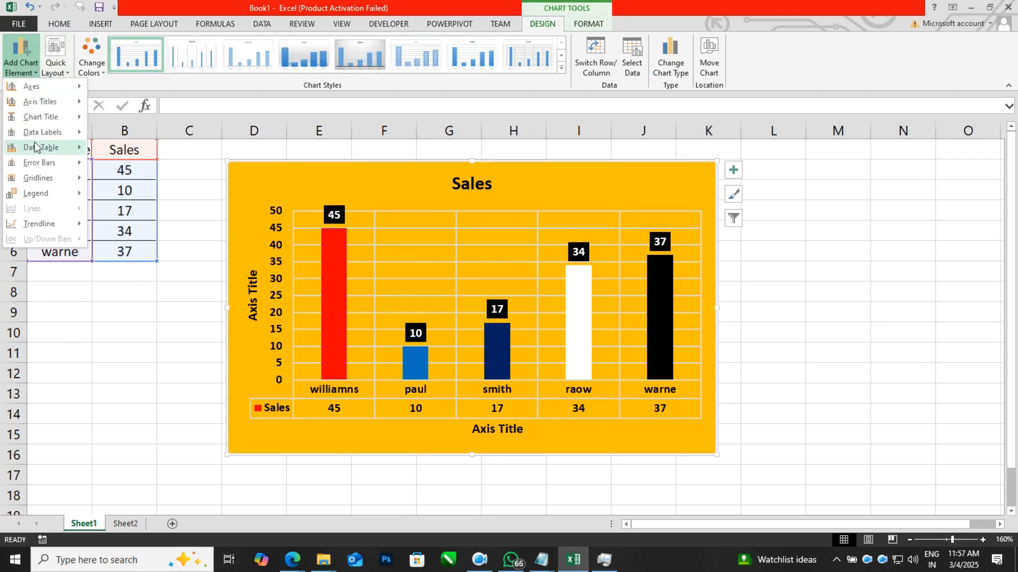
mouse_move(57, 197)
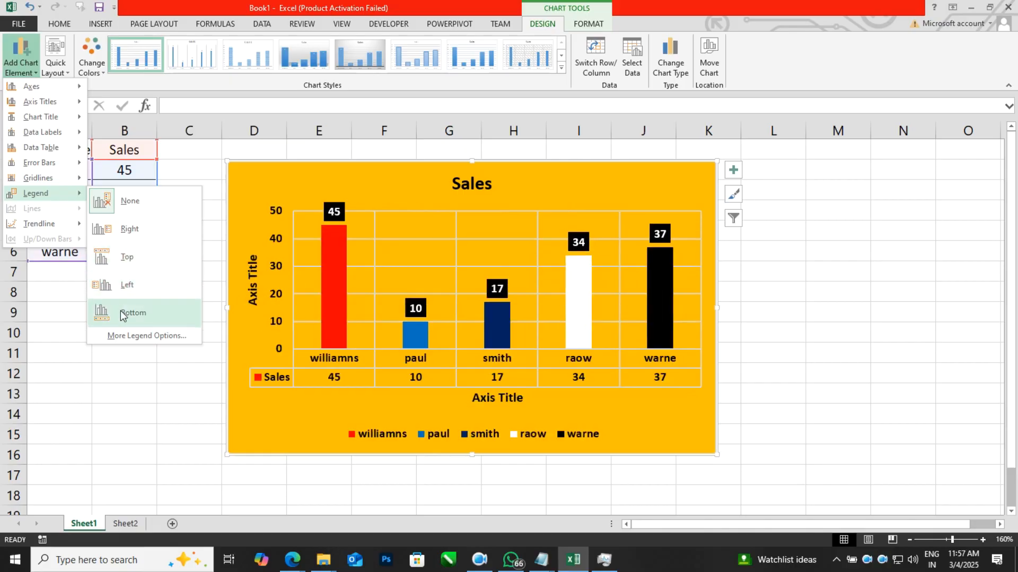
click(123, 258)
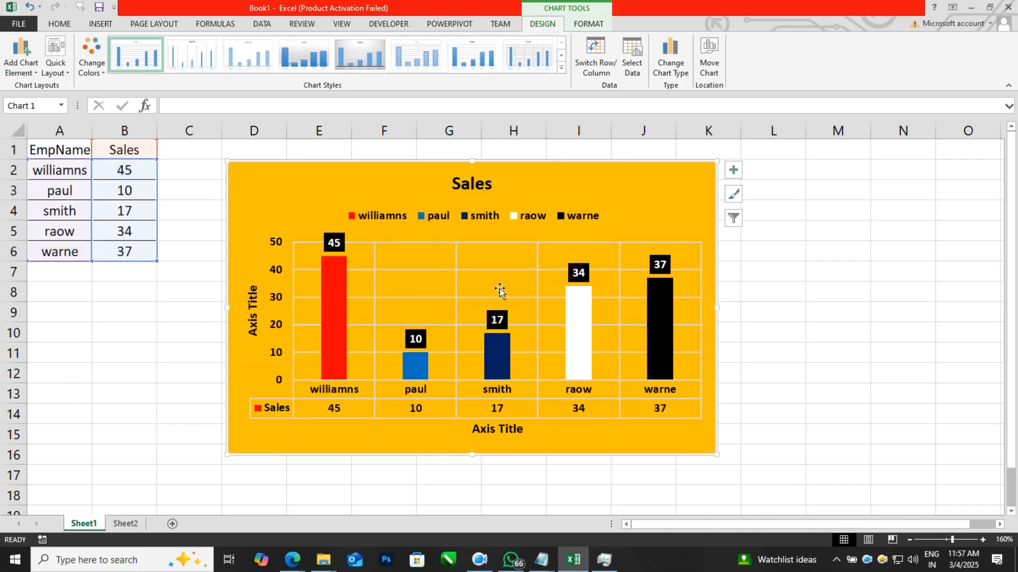
click(827, 277)
Move the chart clear of the data table in A1:B6, spanning about columns E to M and rows 2 to 16
drag(682, 197, 876, 195)
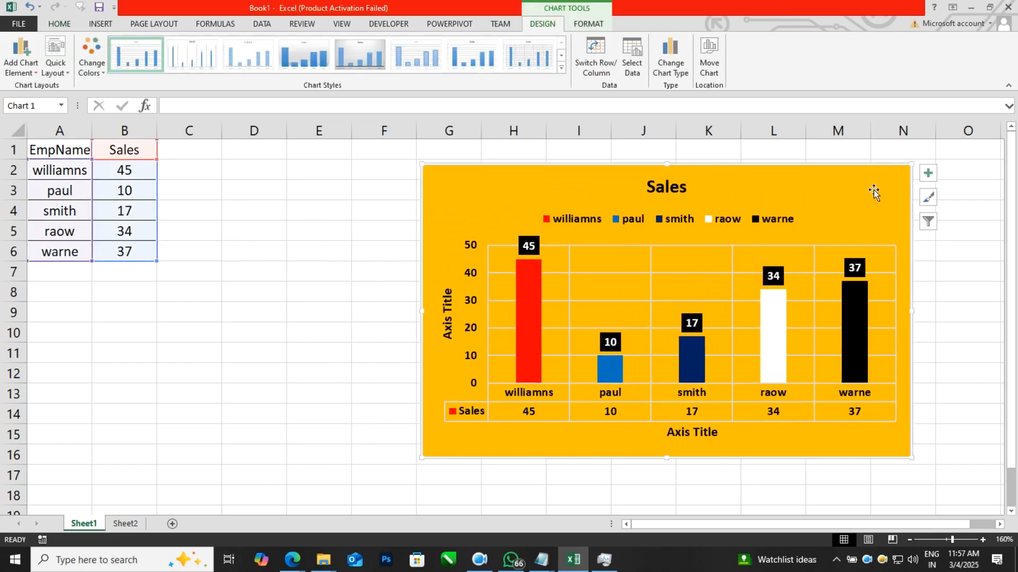
click(316, 260)
click(68, 157)
drag(68, 157, 127, 251)
click(461, 186)
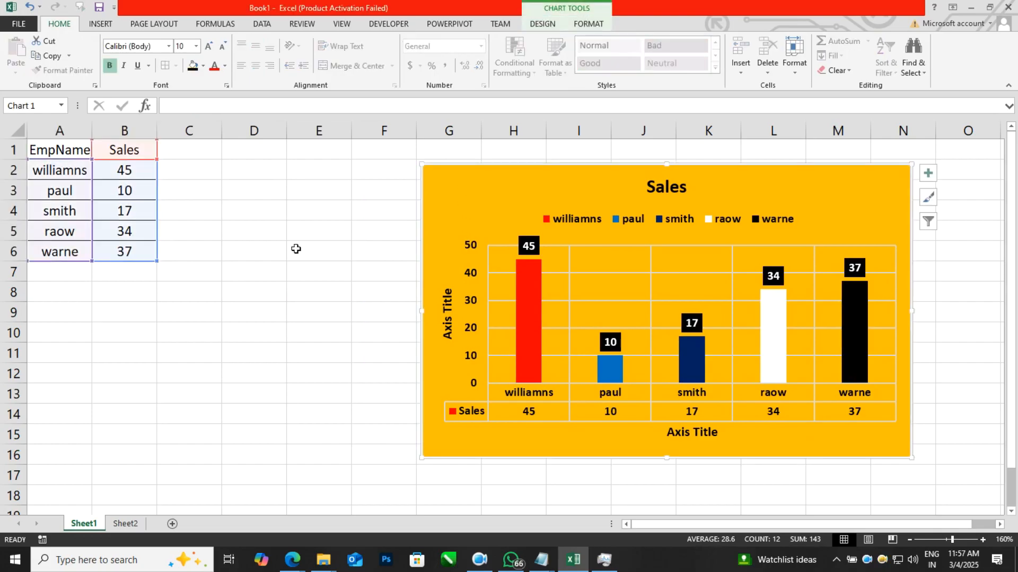
drag(471, 163, 457, 184)
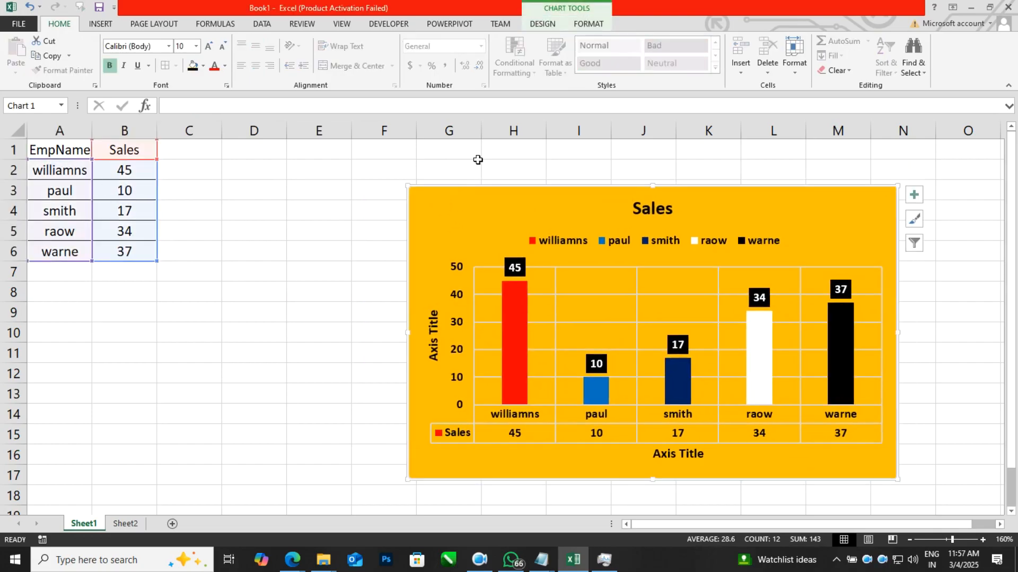
drag(79, 150, 132, 249)
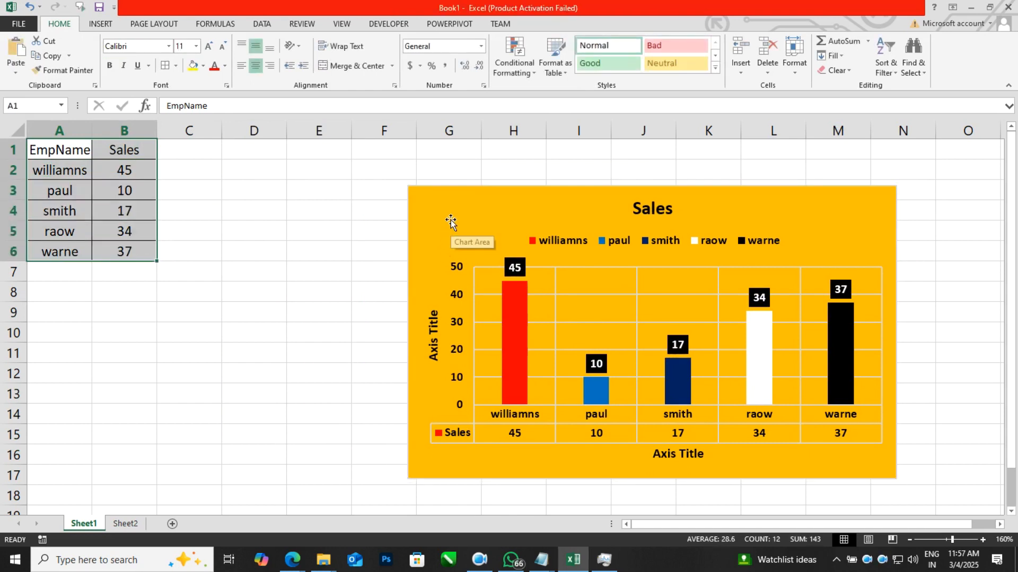
mouse_move(437, 205)
mouse_down()
mouse_move(409, 202)
mouse_move(443, 194)
mouse_up()
click(208, 248)
click(422, 197)
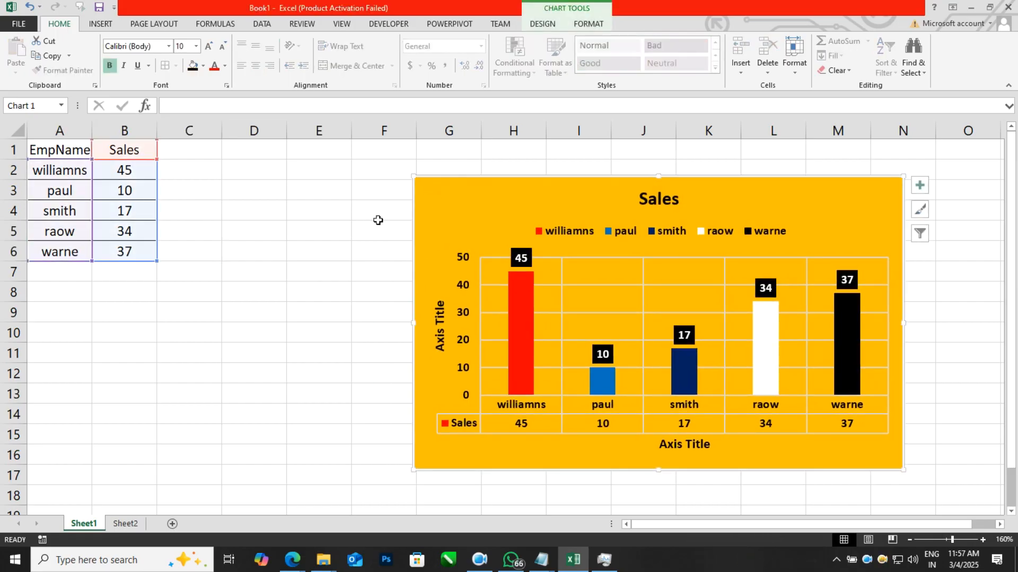
drag(443, 200, 358, 182)
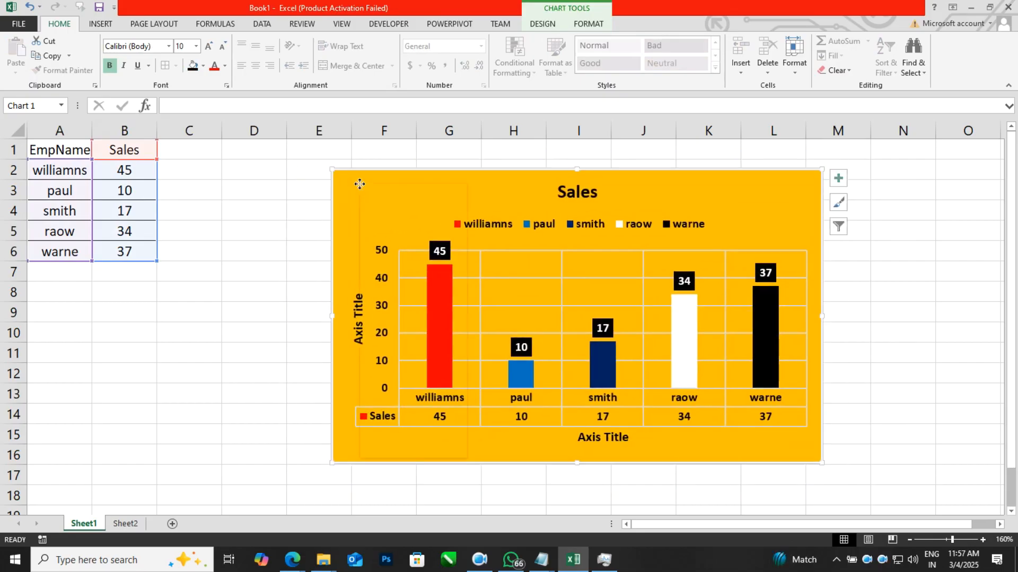
Save the formatted chart as a chart template named 4march
right_click(360, 185)
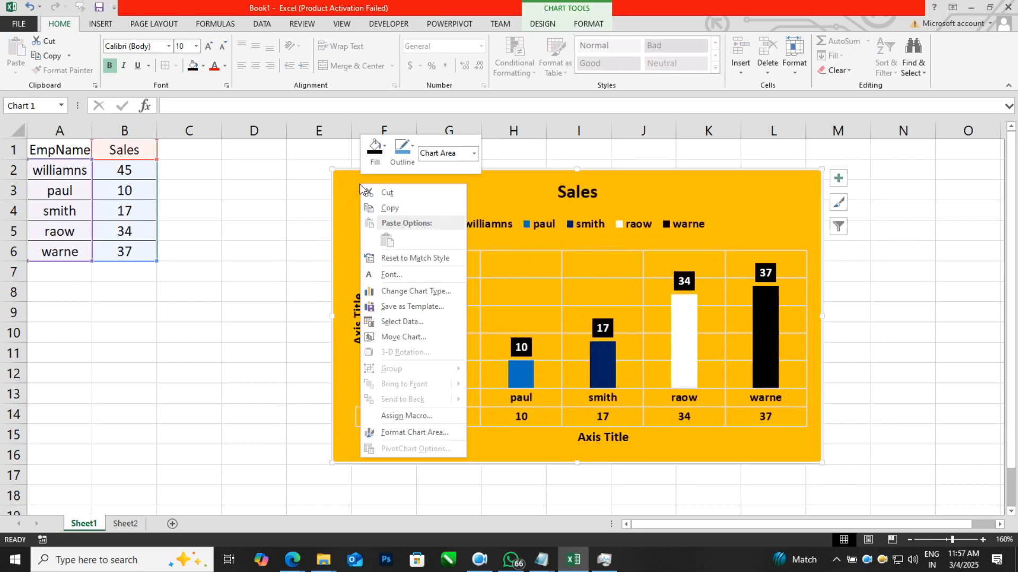
click(411, 307)
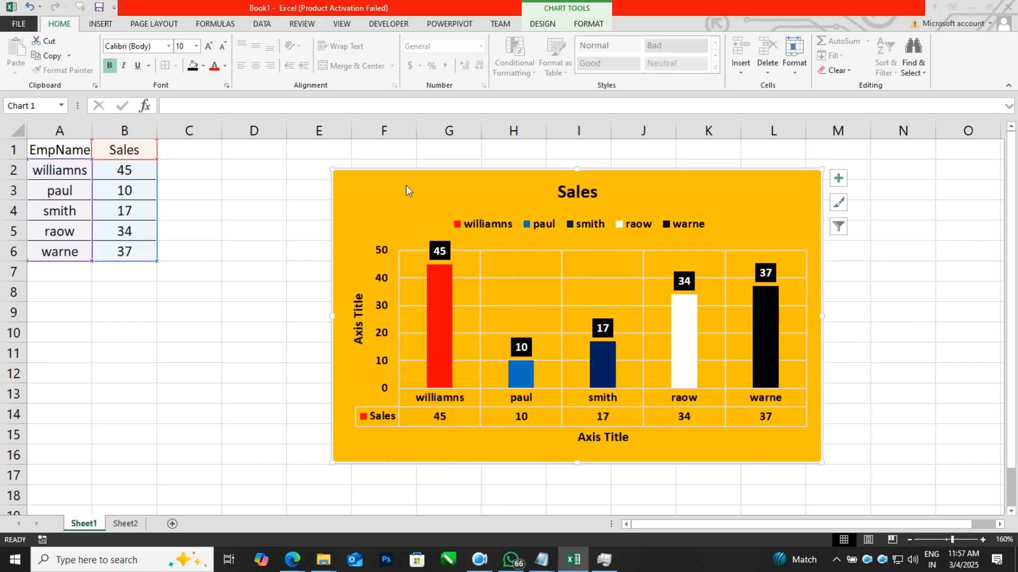
text(4march)
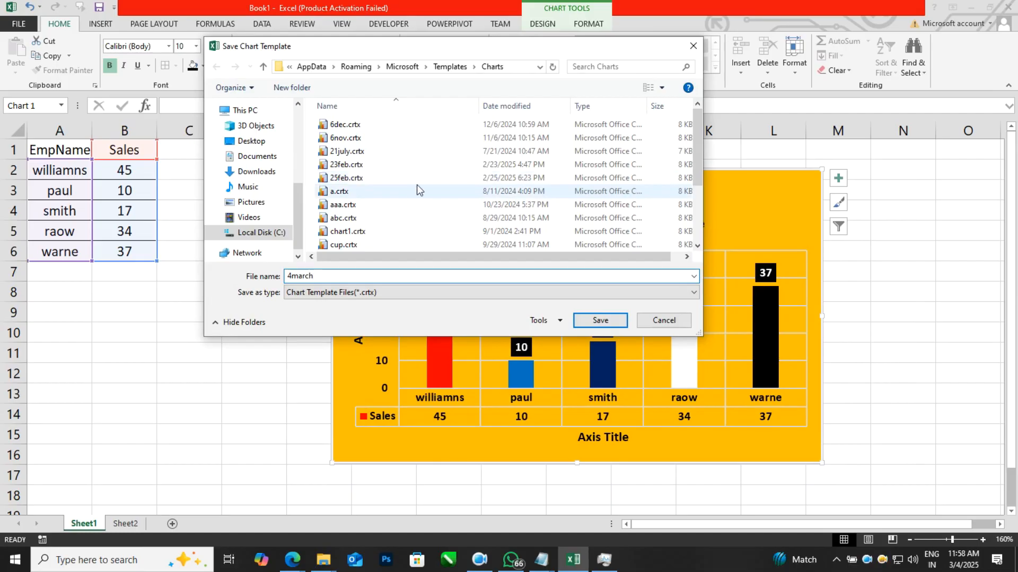
click(600, 320)
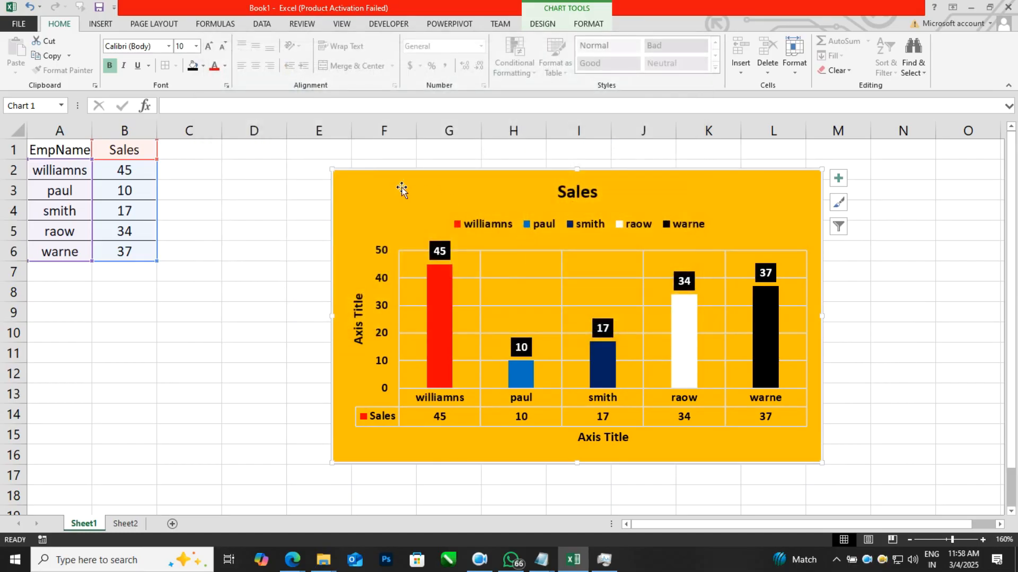
Delete the chart and insert a new one for A1:B6 from the saved 4march template, placed beside the table
key(Delete)
click(401, 210)
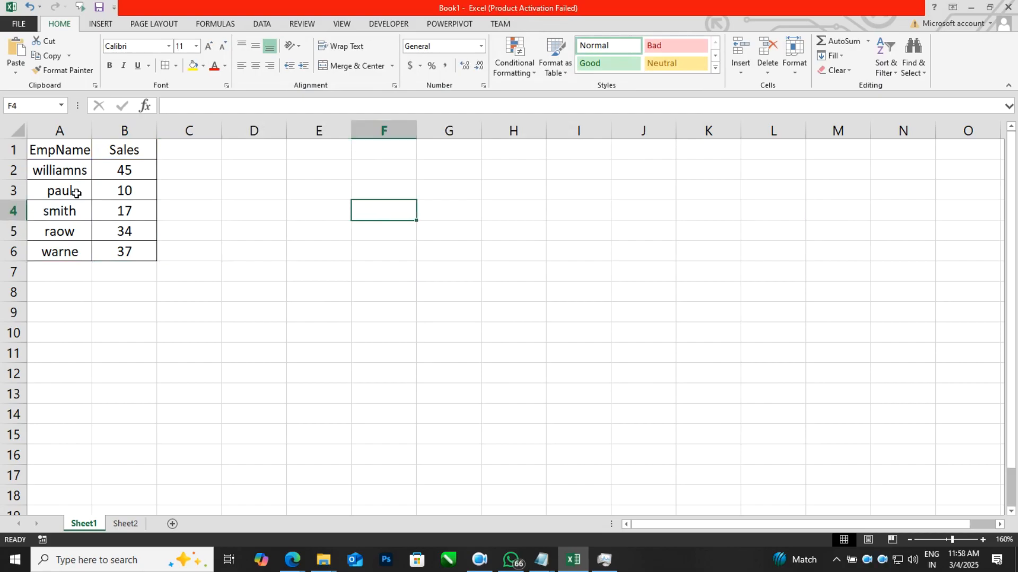
drag(50, 150, 129, 251)
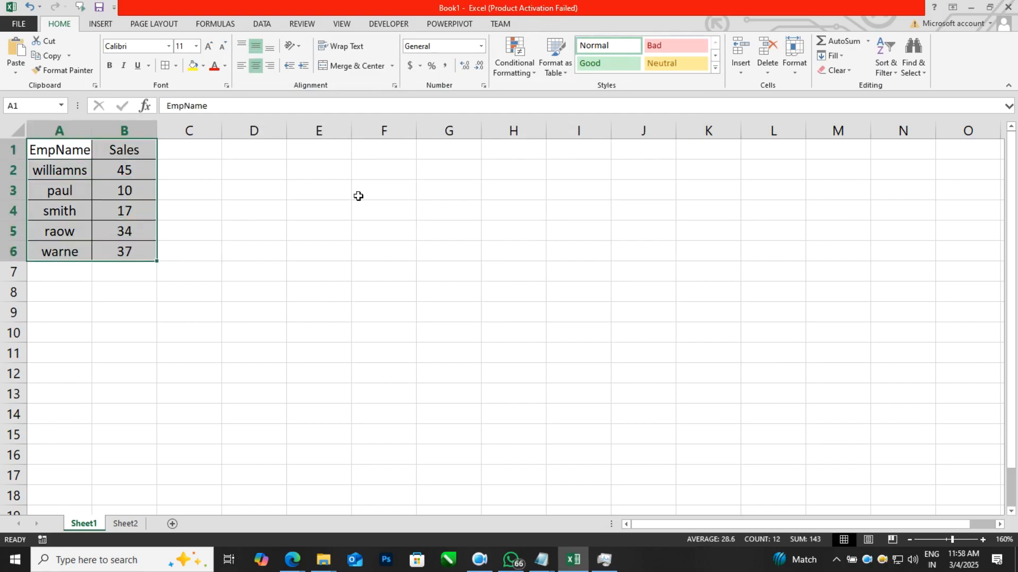
click(100, 24)
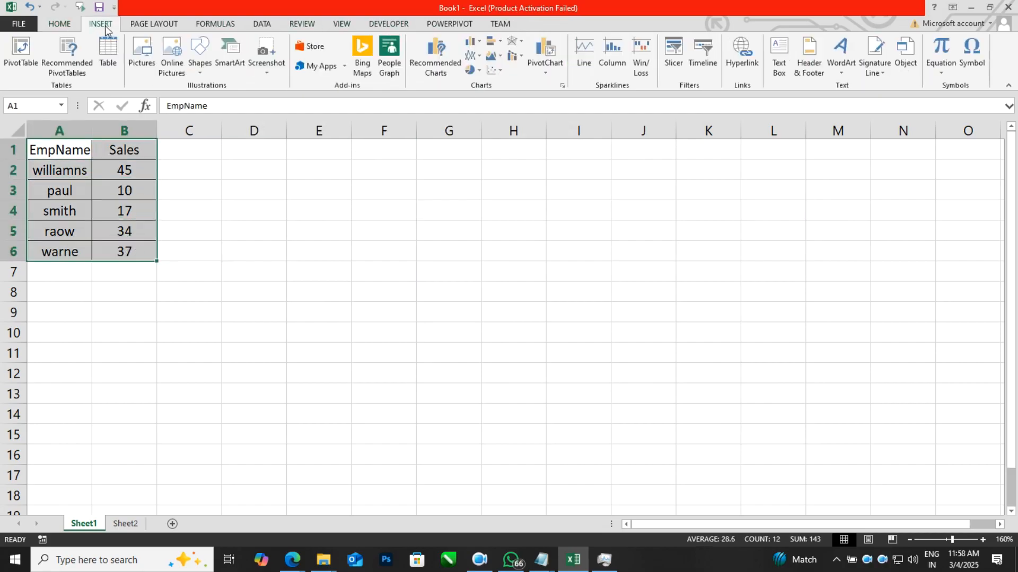
click(563, 83)
click(440, 88)
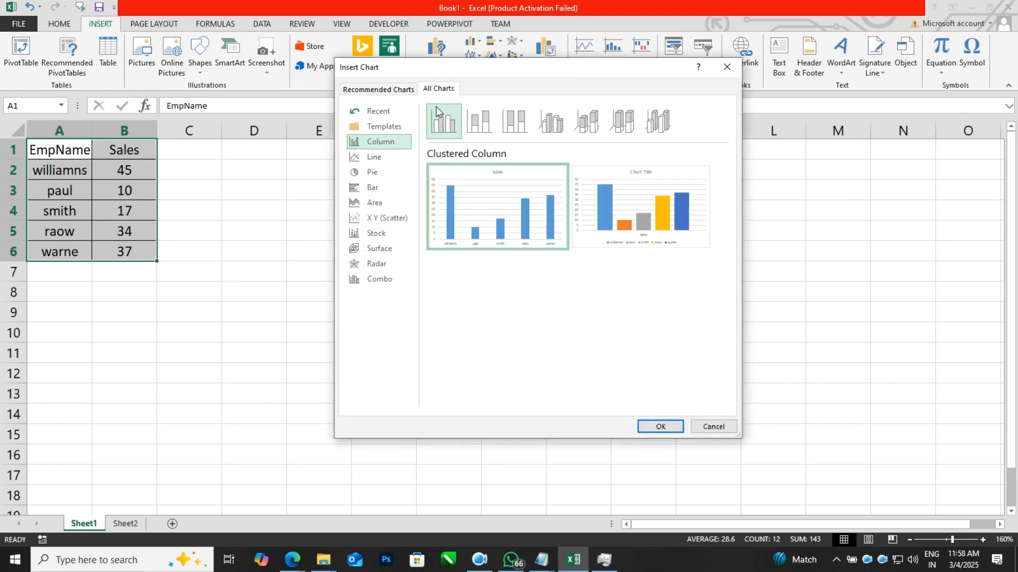
click(387, 127)
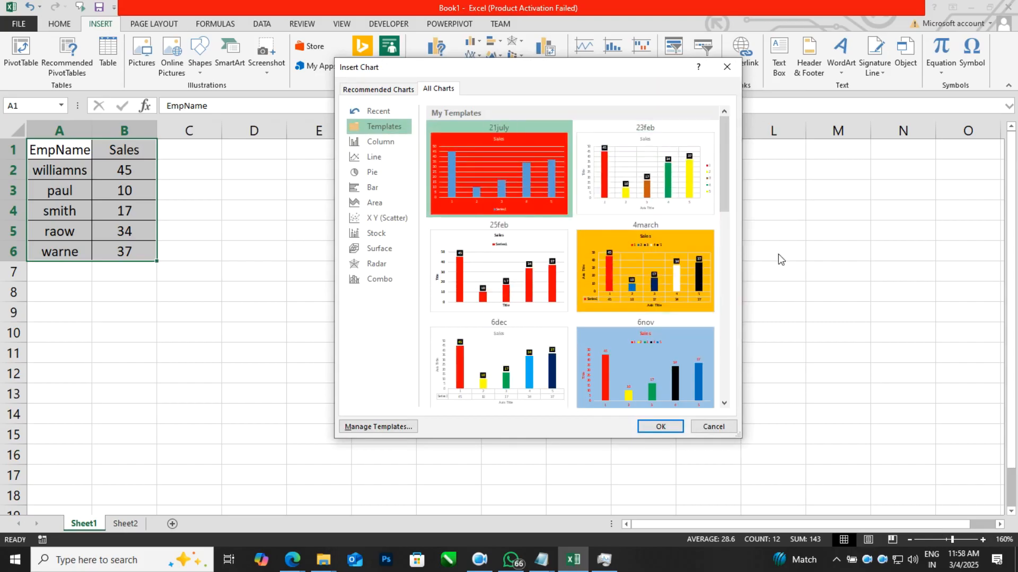
click(655, 239)
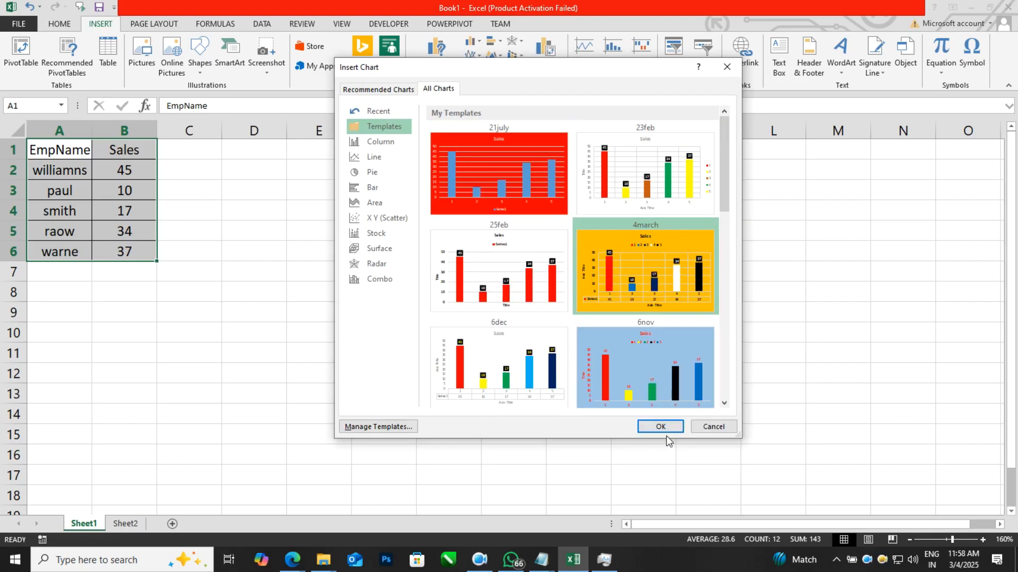
click(662, 426)
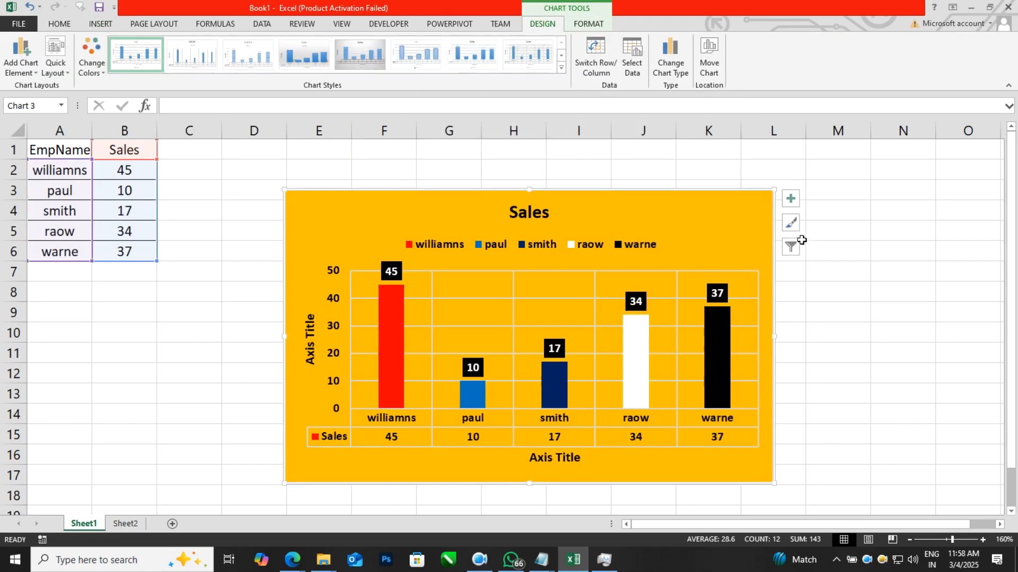
drag(729, 209, 795, 199)
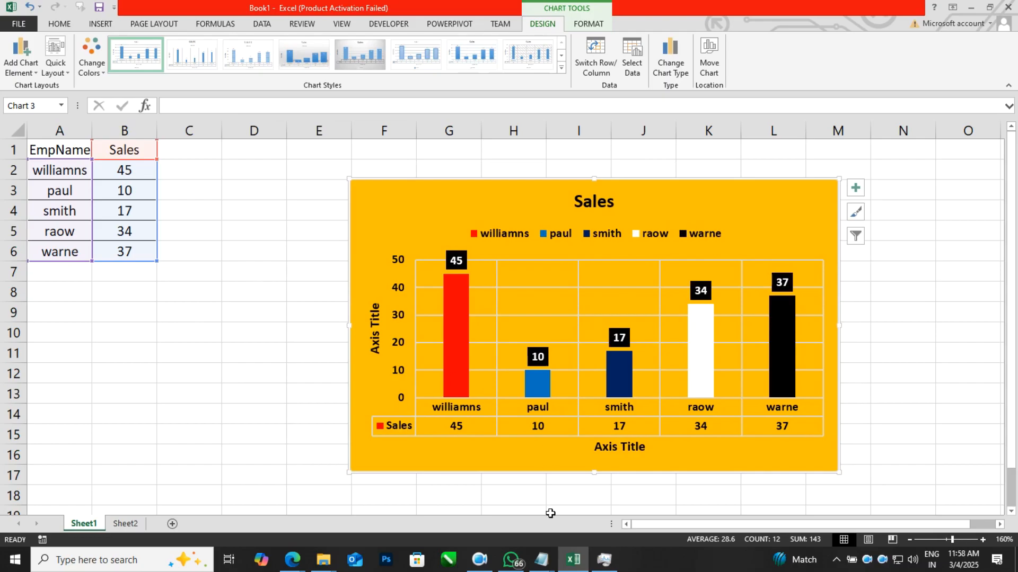
Switch to the Advanced Excel Content Ducat.txt notes in Notepad and review the chart component, chart location and customization topics, then minimize them
mouse_move(541, 560)
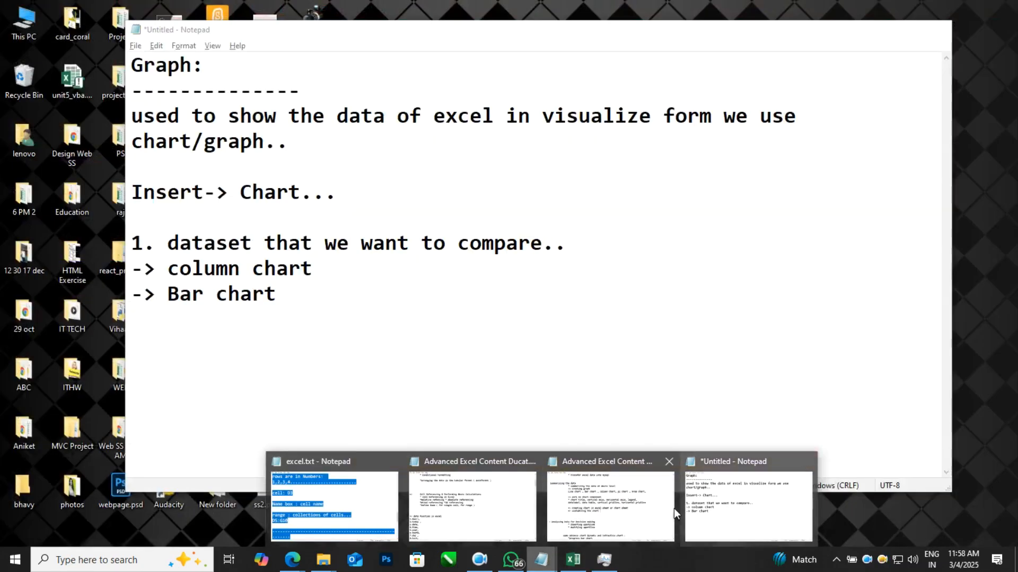
click(652, 506)
drag(269, 206, 659, 237)
drag(255, 269, 652, 275)
drag(252, 292, 461, 292)
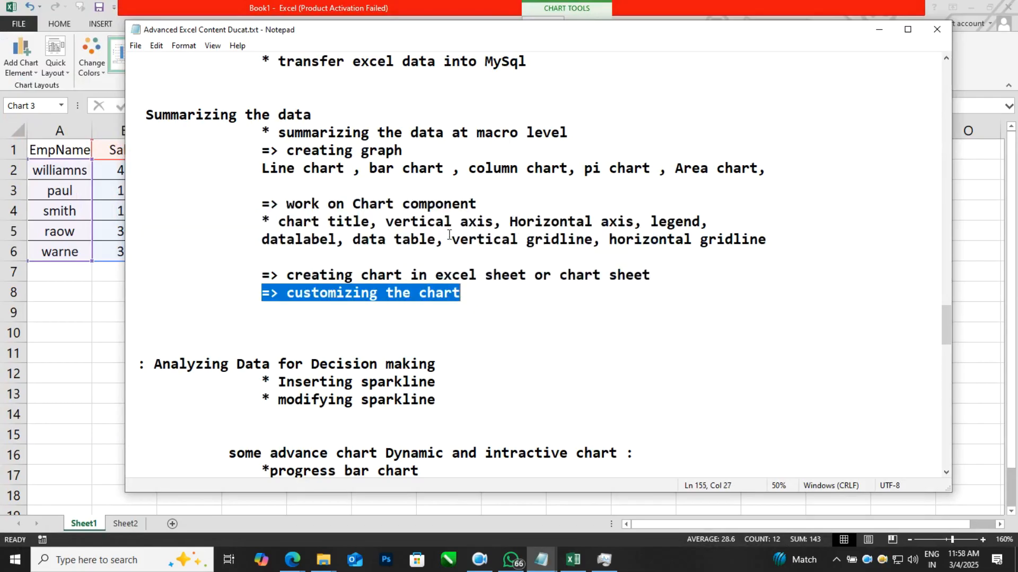
click(878, 29)
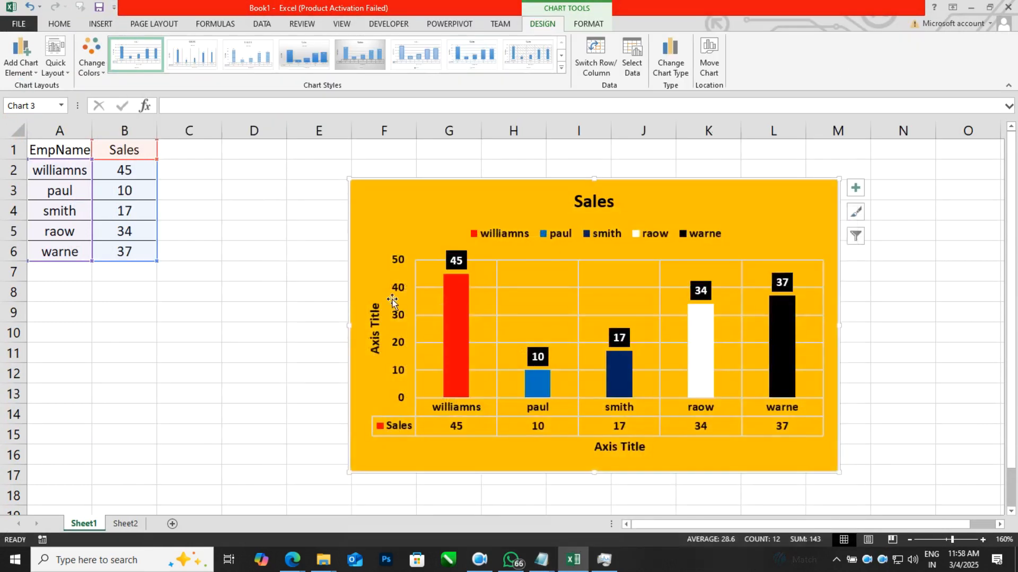
Deselect the chart and open the empty Sheet2 at an enlarged view
click(315, 313)
click(126, 523)
scroll(240, 356, up, 3)
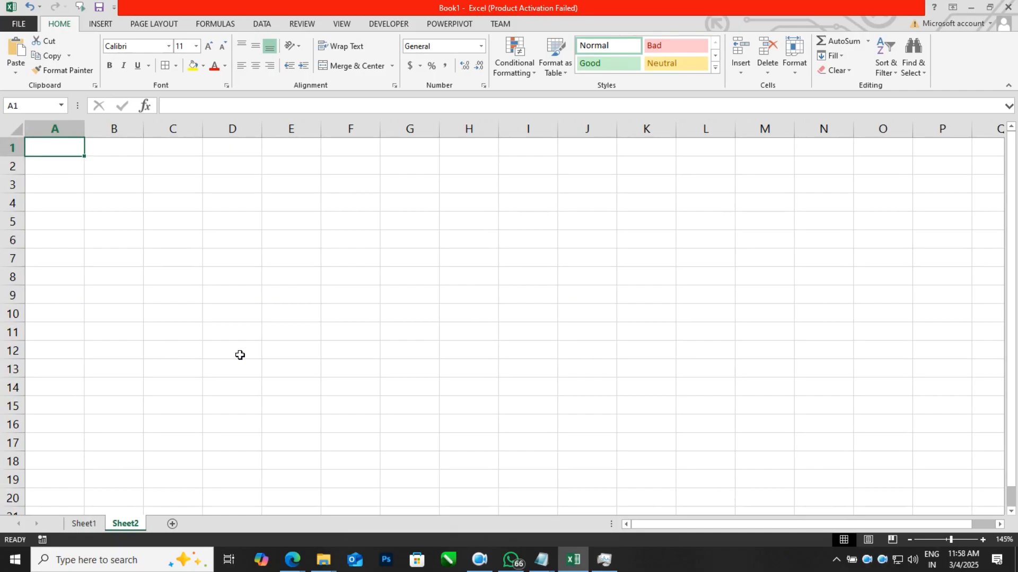
Switch to the untitled Notepad chart notes and add the line "2. A single dataset, that distributed in many users.." below the bar chart entry
click(541, 560)
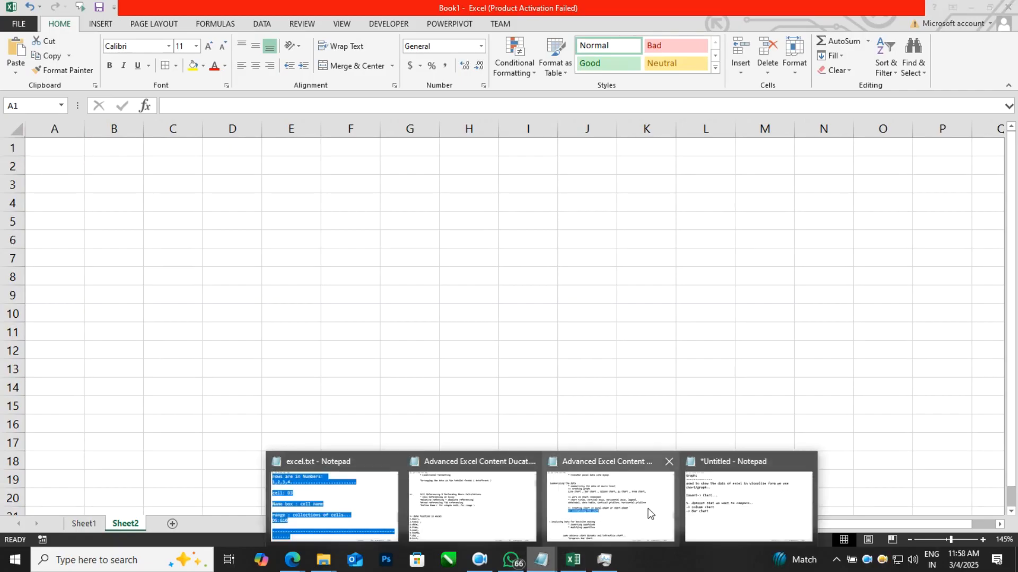
click(711, 507)
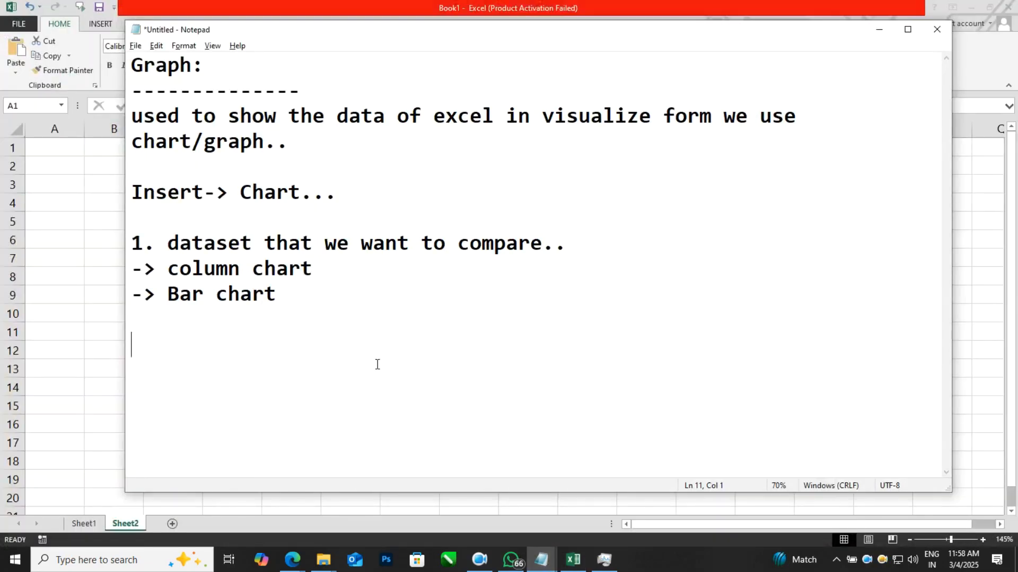
text(2. A single dataset,)
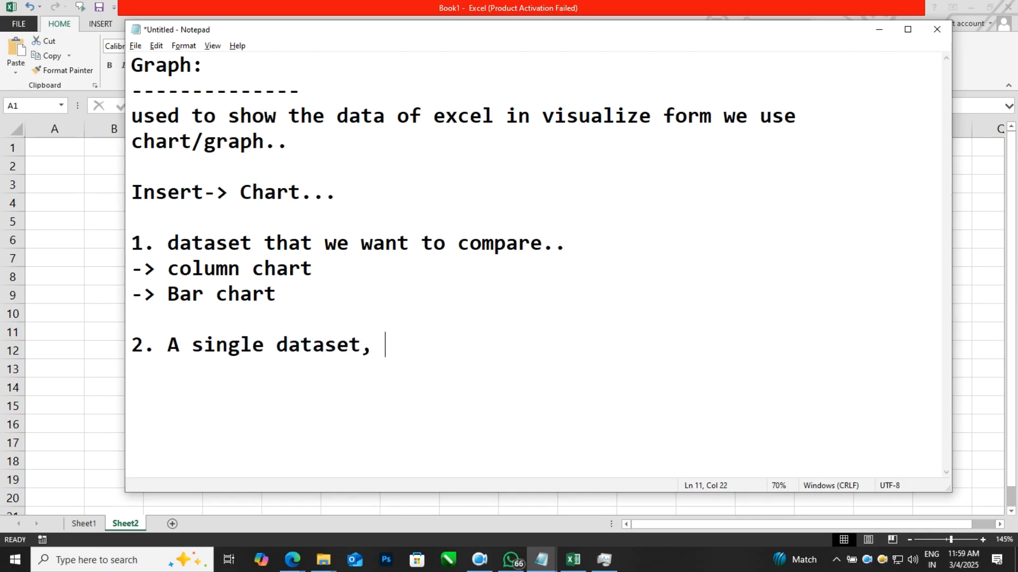
text( that )
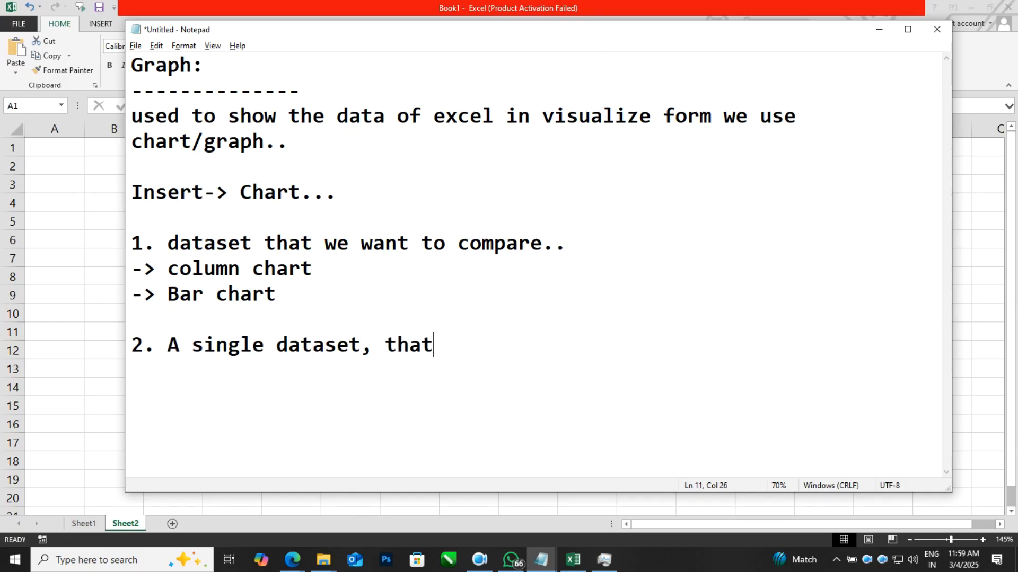
text(dist)
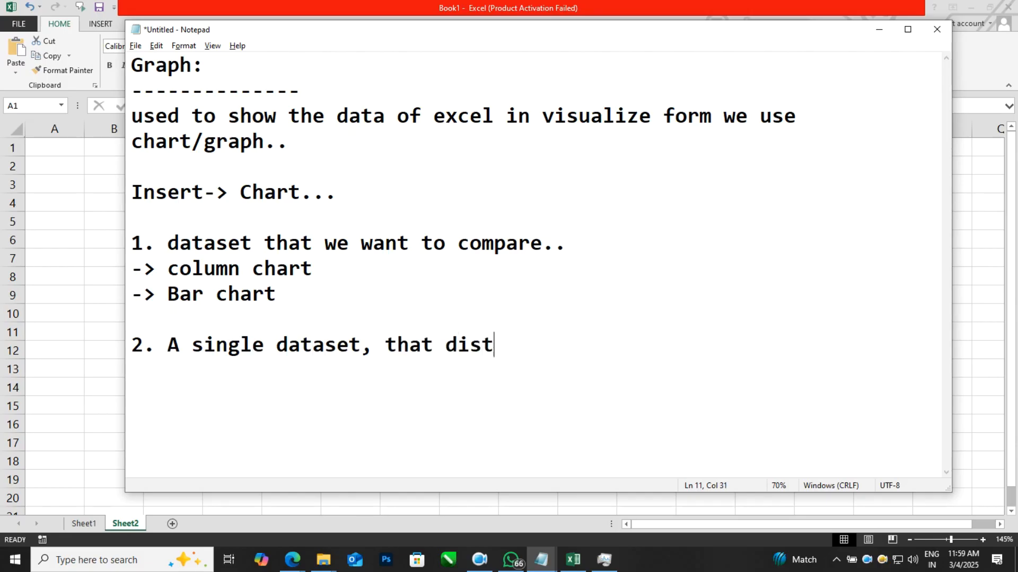
text(ributed)
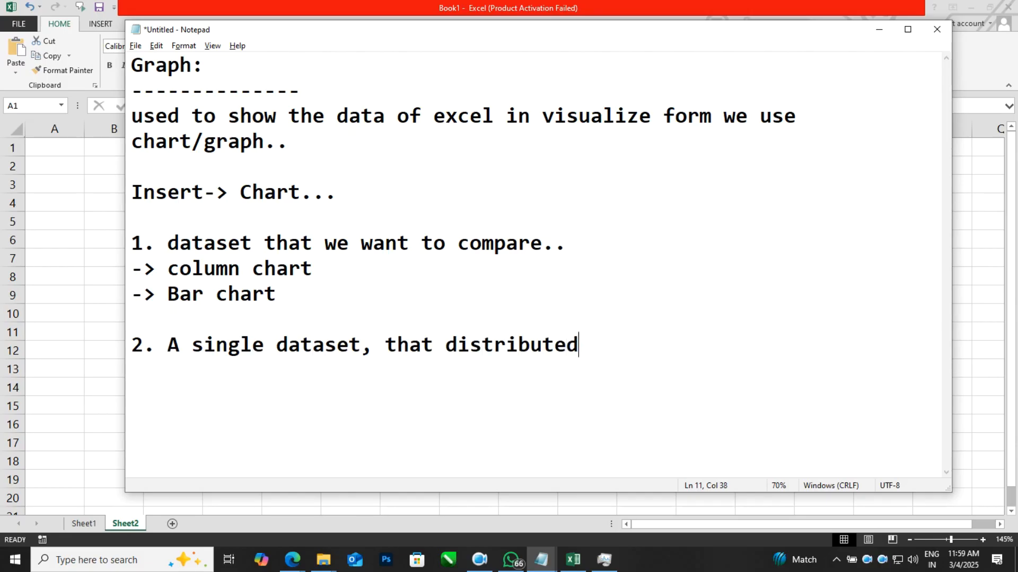
text( in many us)
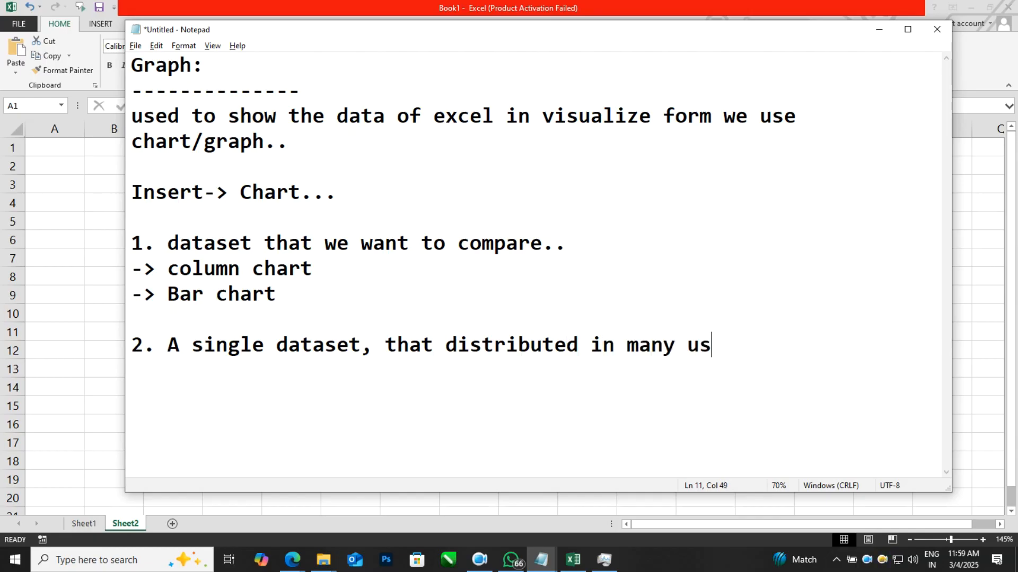
text(ers.. ->)
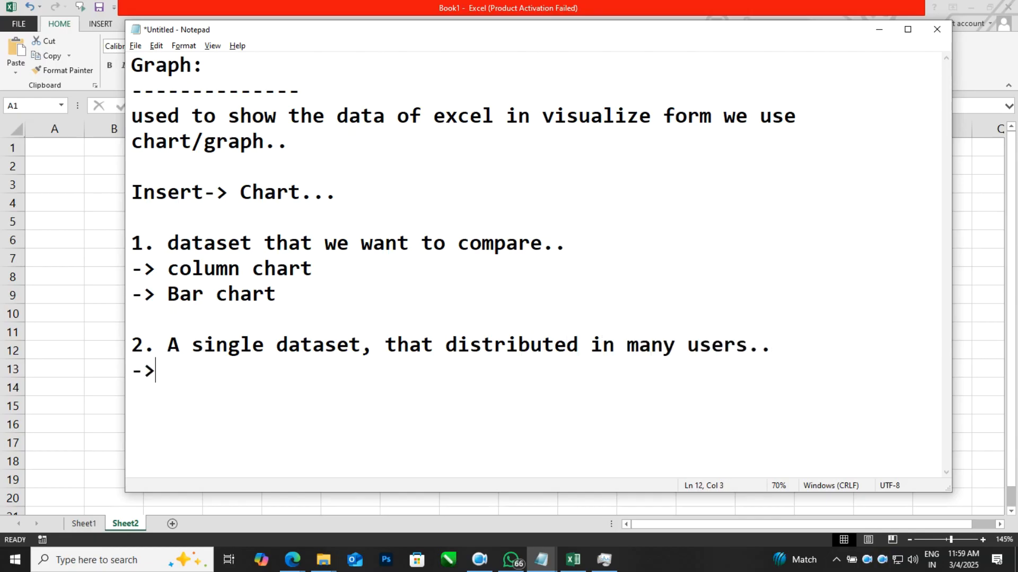
List "Pie chart" and "daughnut chart" as arrow entries under item 2, and minimize the notes
text(Pie chart)
key(Return)
text(->dao)
key(BackSpace)
text(ughnut chart)
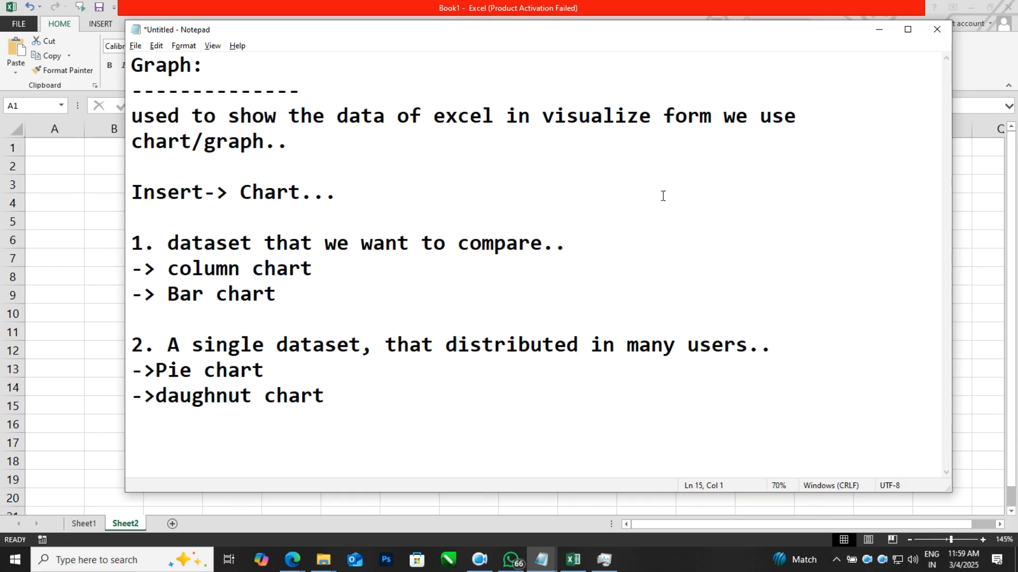
click(879, 29)
Enter the headers "stock" in A1 and "investement" in B1 of Sheet2
click(339, 222)
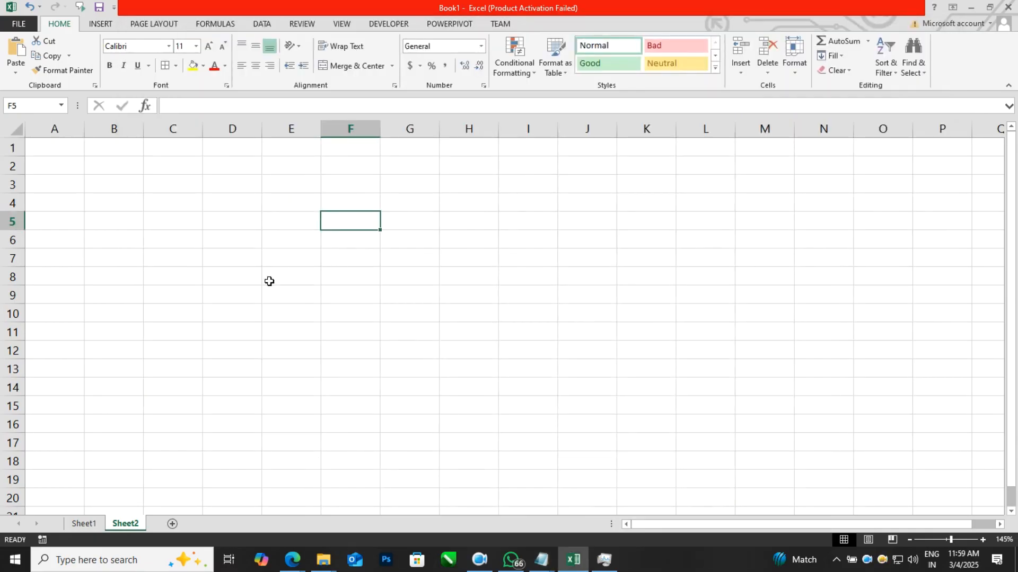
ctrl+scroll(270, 281, up, 3)
ctrl+scroll(269, 281, up, 1)
click(85, 161)
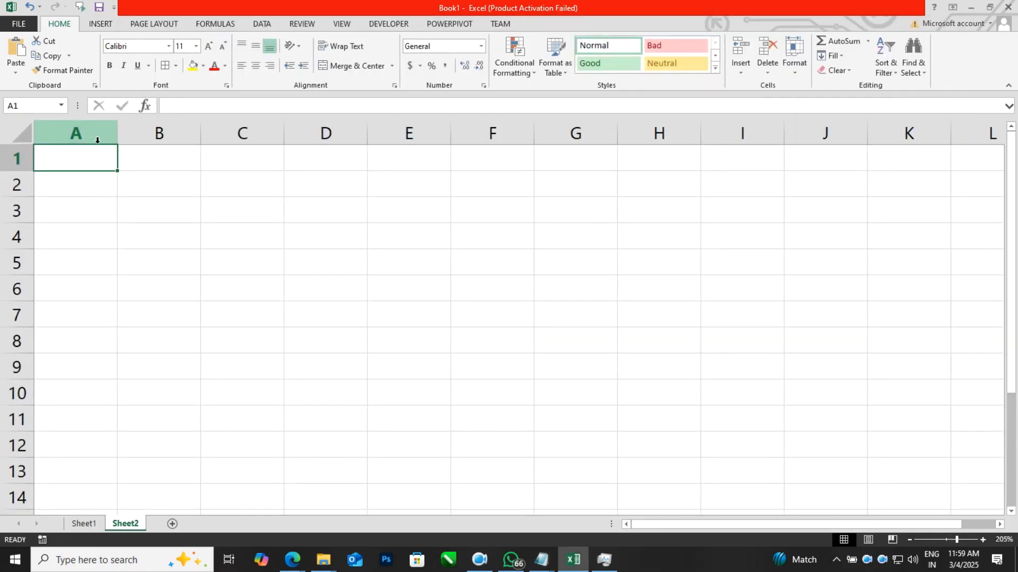
text(stock)
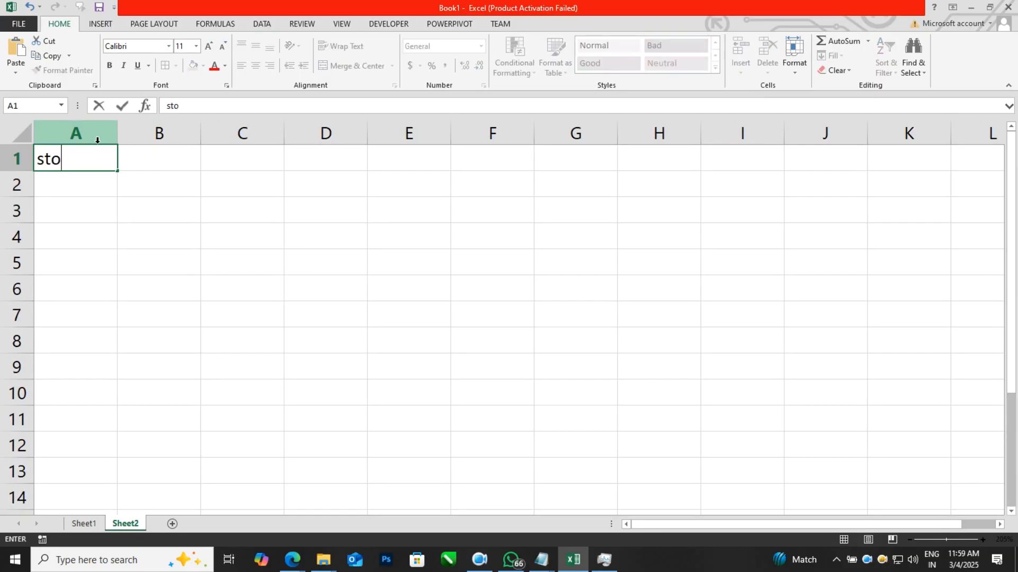
key(Tab)
text(investem)
key(BackSpace)
text(ement)
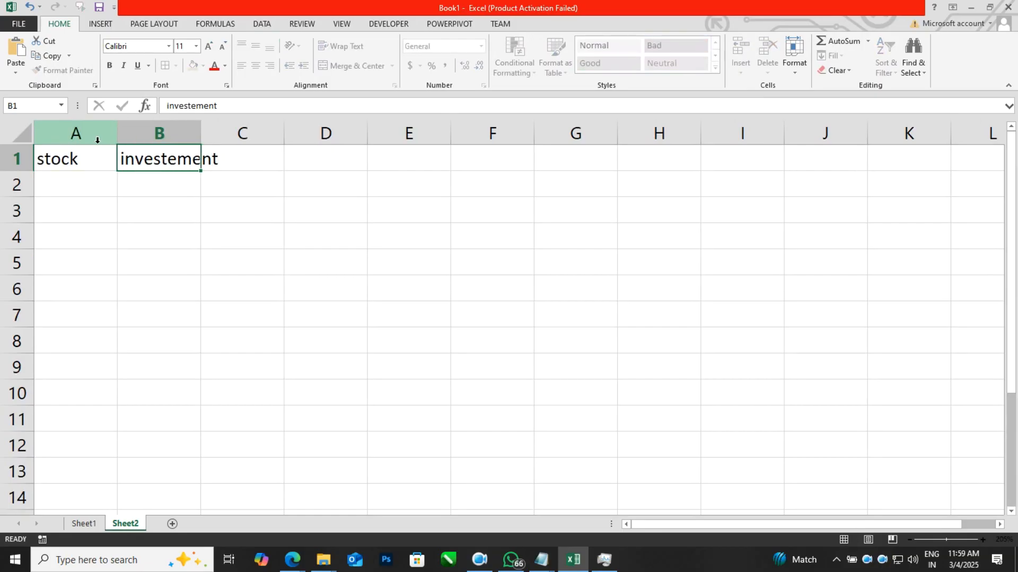
key(Return)
List the stocks a, b, c and d in cells A2 to A5
key(Left)
text(a)
key(Return)
text(b)
key(Return)
text(c)
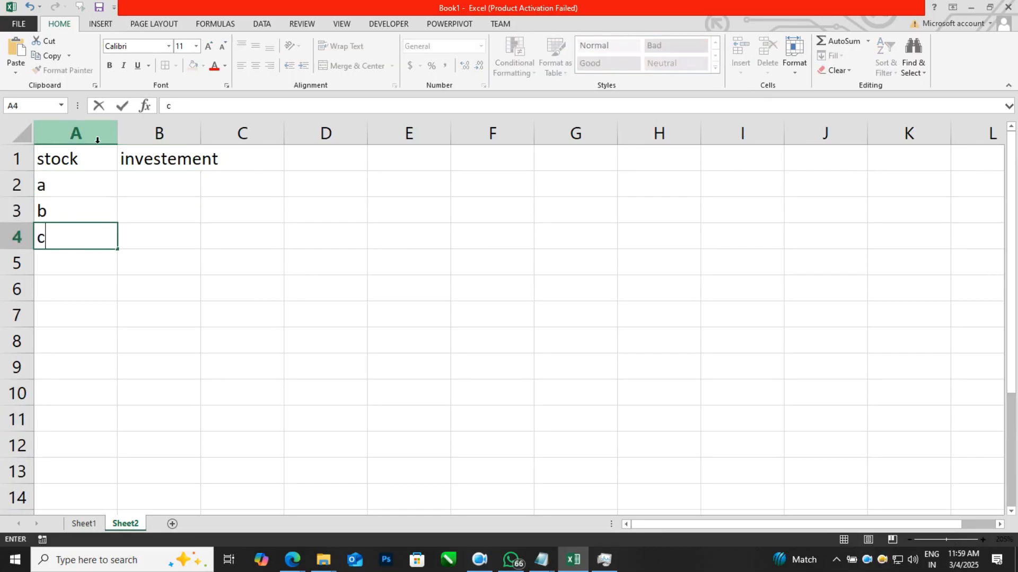
key(Return)
text(d)
Fill in the investment amounts 10000, 25000, 32000 and 14000 in cells B2 to B5
key(Tab)
key(Up)
key(Up)
key(Up)
text(100)
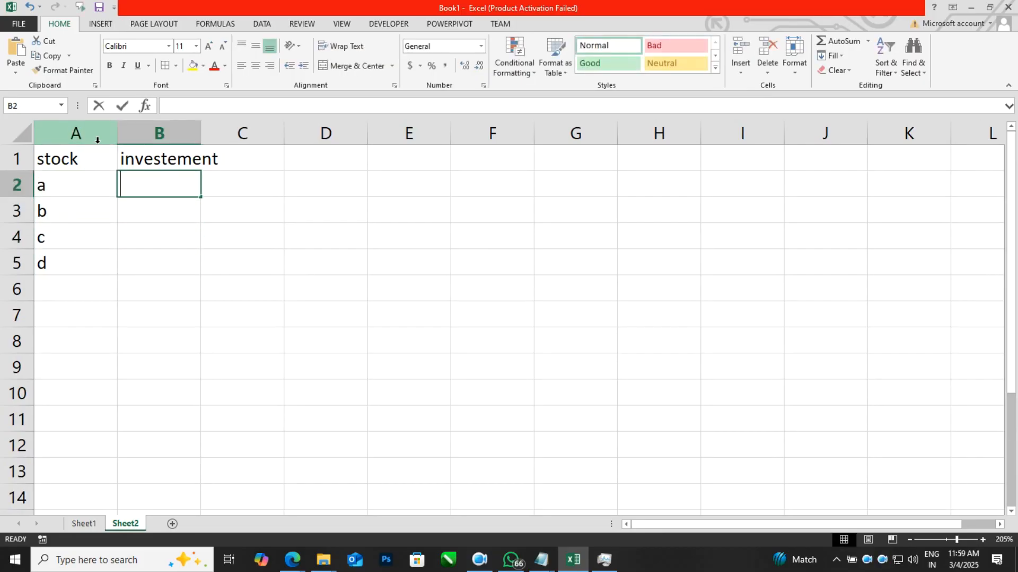
text(00)
key(Return)
text(2)
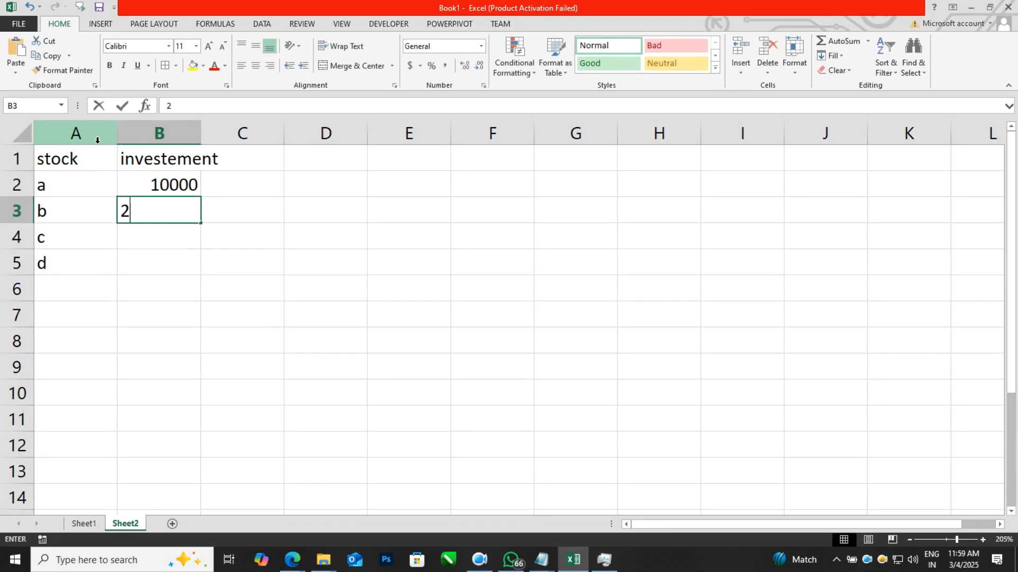
text(50000)
key(BackSpace)
key(Return)
text(32000)
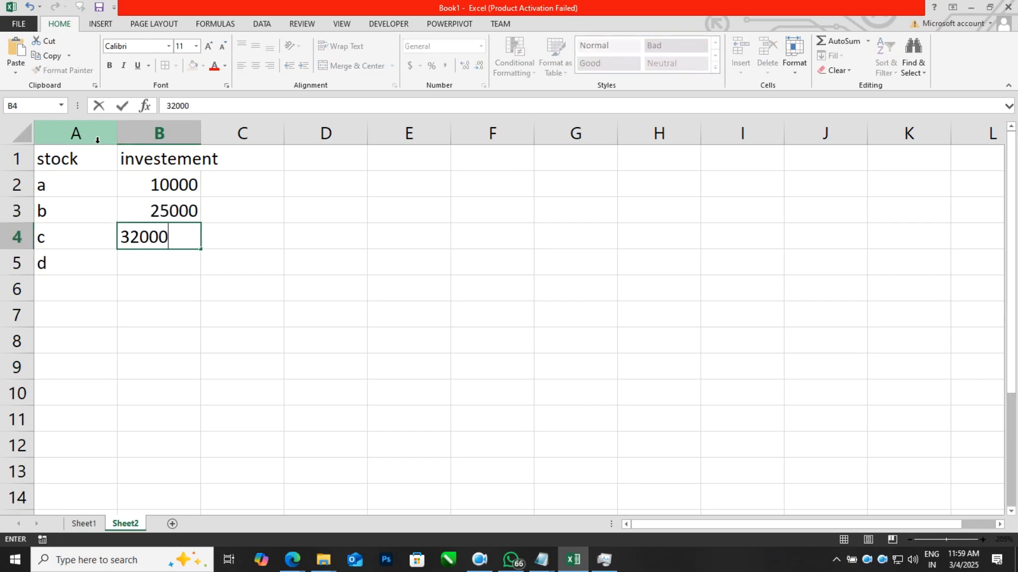
key(Return)
text(14000)
key(Return)
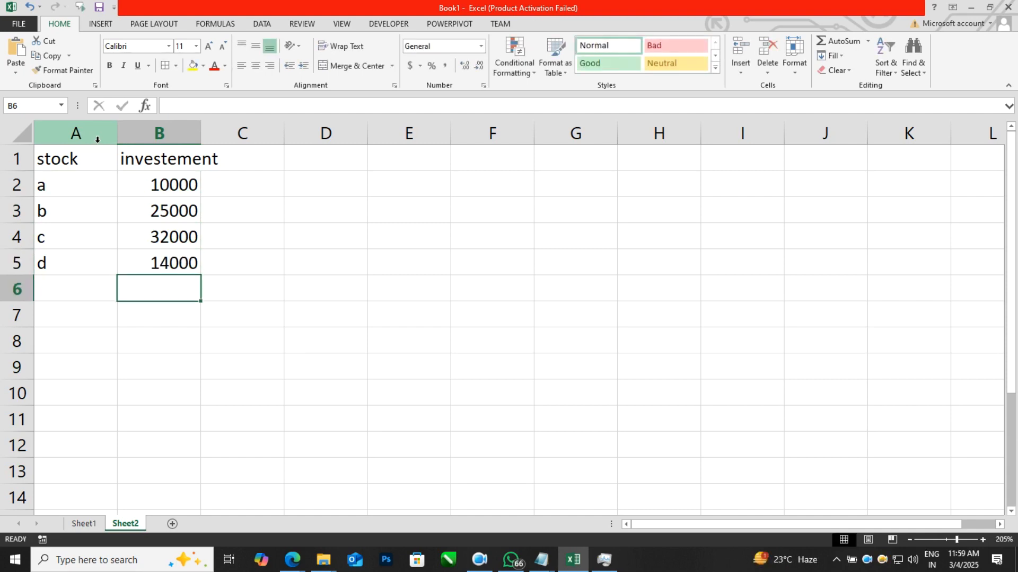
Insert a 3-D pie chart of the stock table A1:B5 and place it beside the table
click(152, 213)
key(ctrl+a)
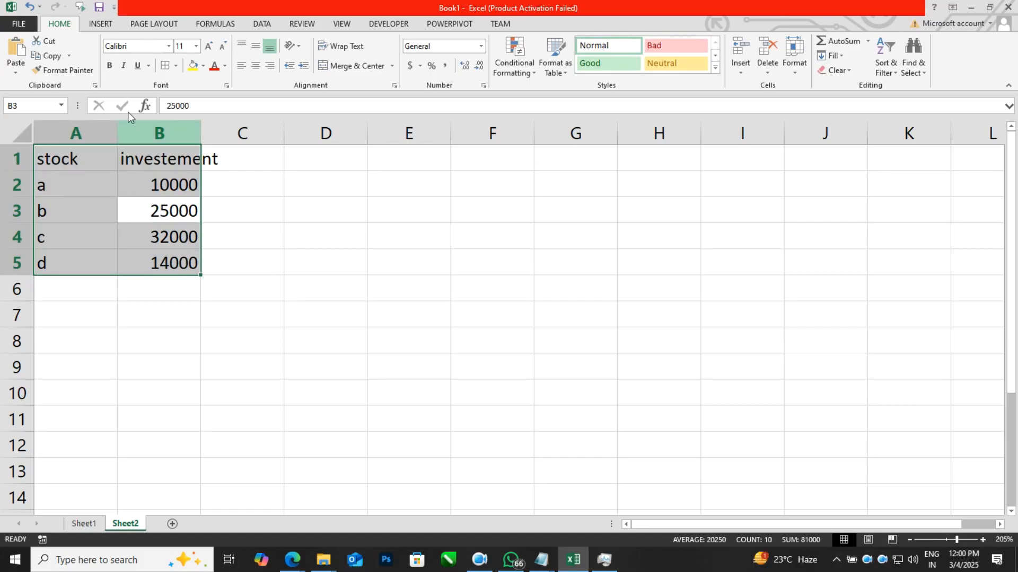
click(106, 28)
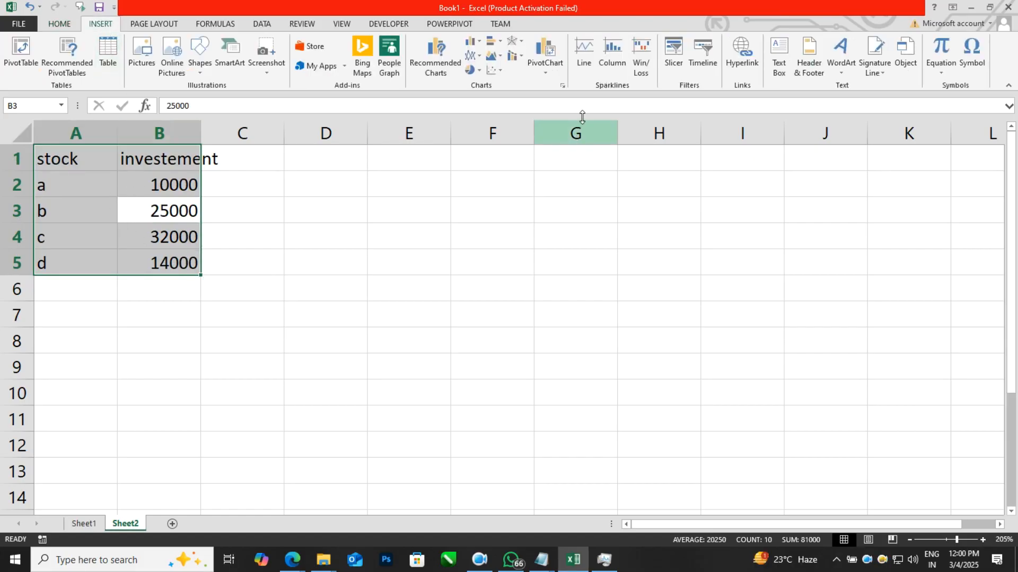
click(562, 86)
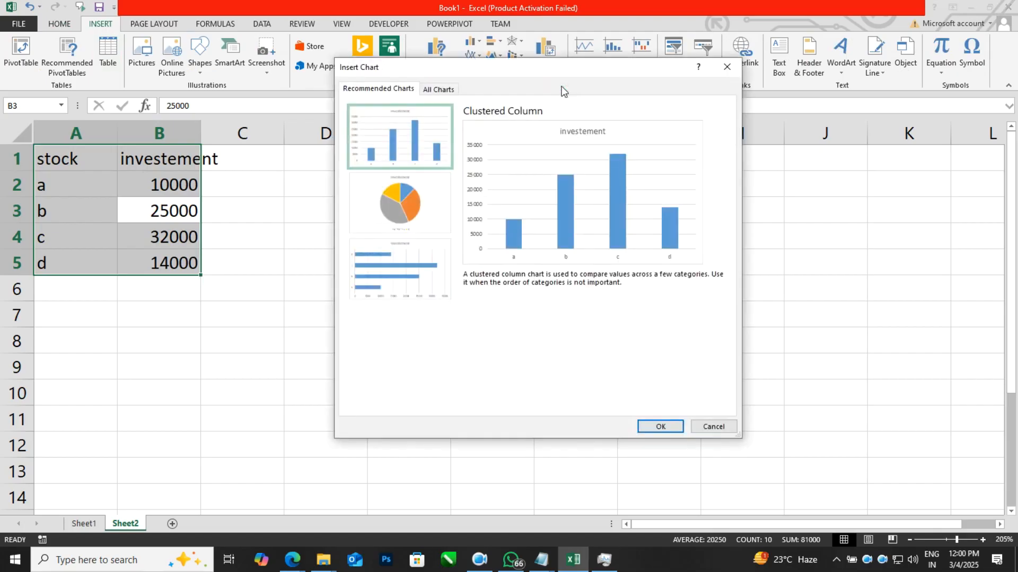
click(440, 91)
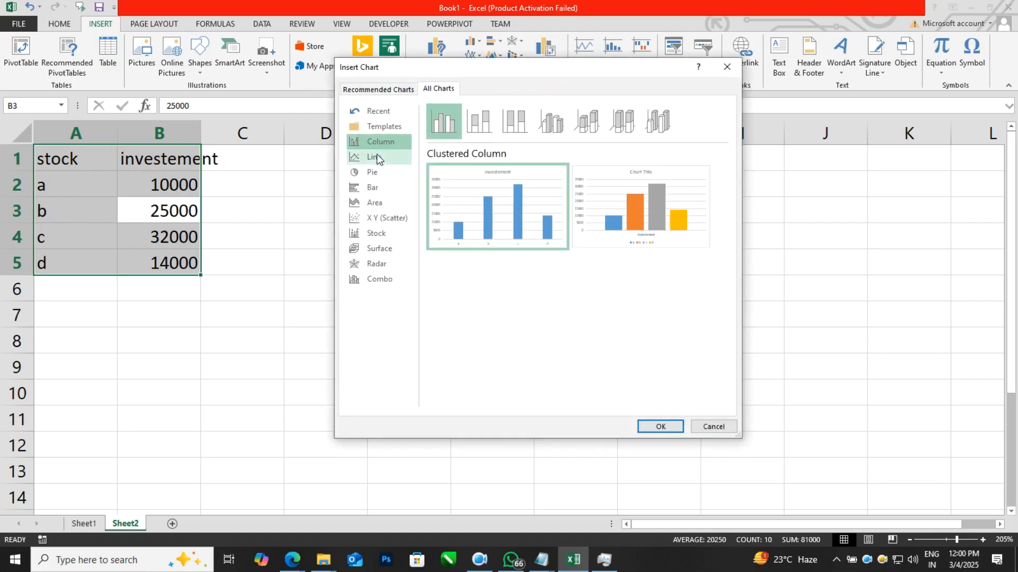
click(372, 175)
click(480, 121)
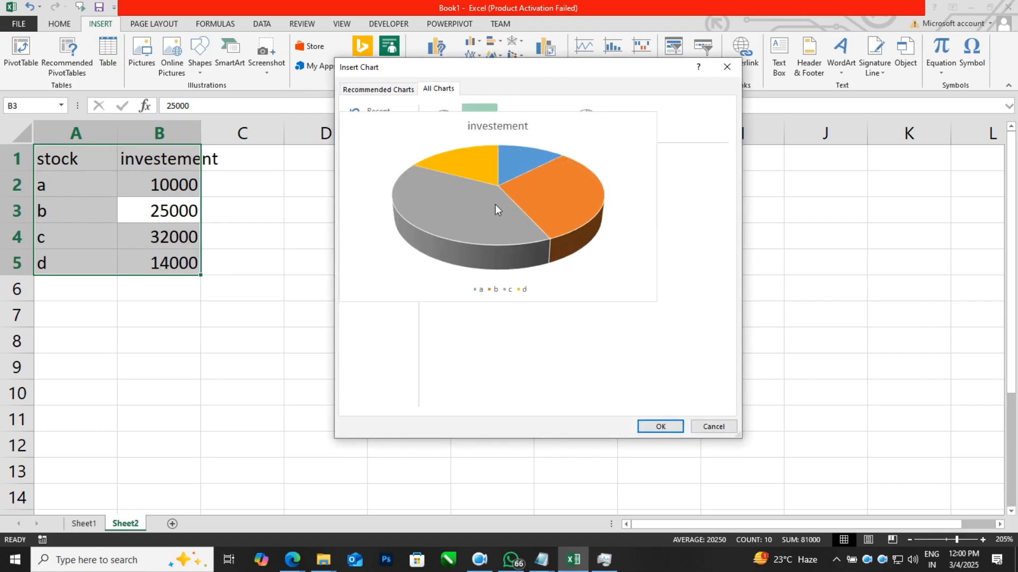
click(657, 427)
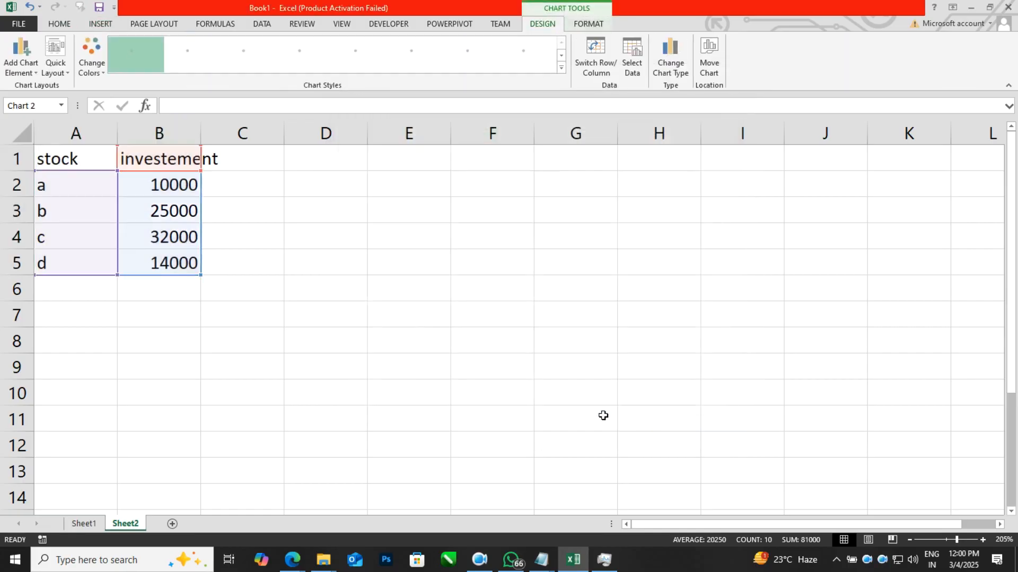
drag(686, 173, 707, 170)
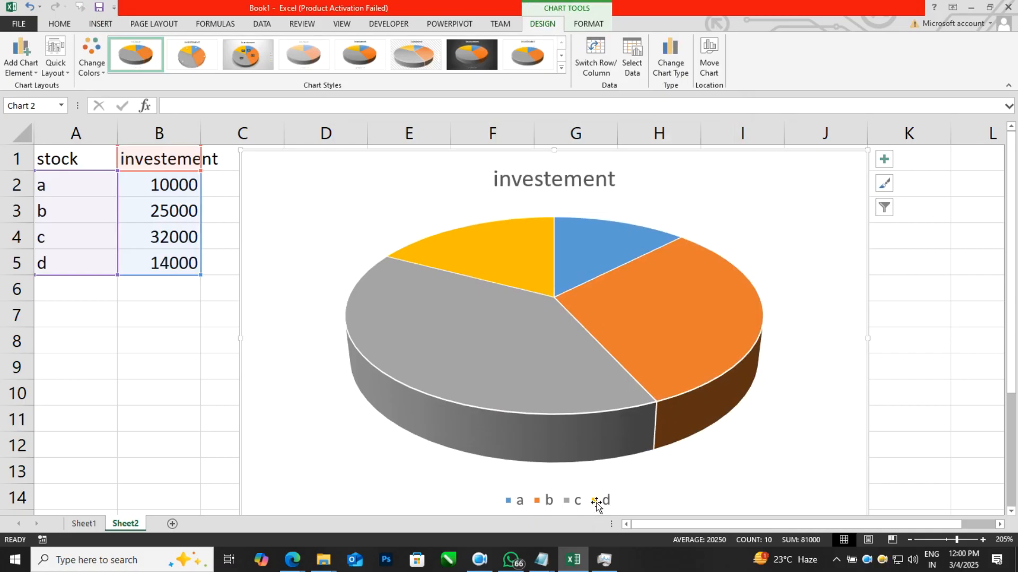
mouse_move(624, 366)
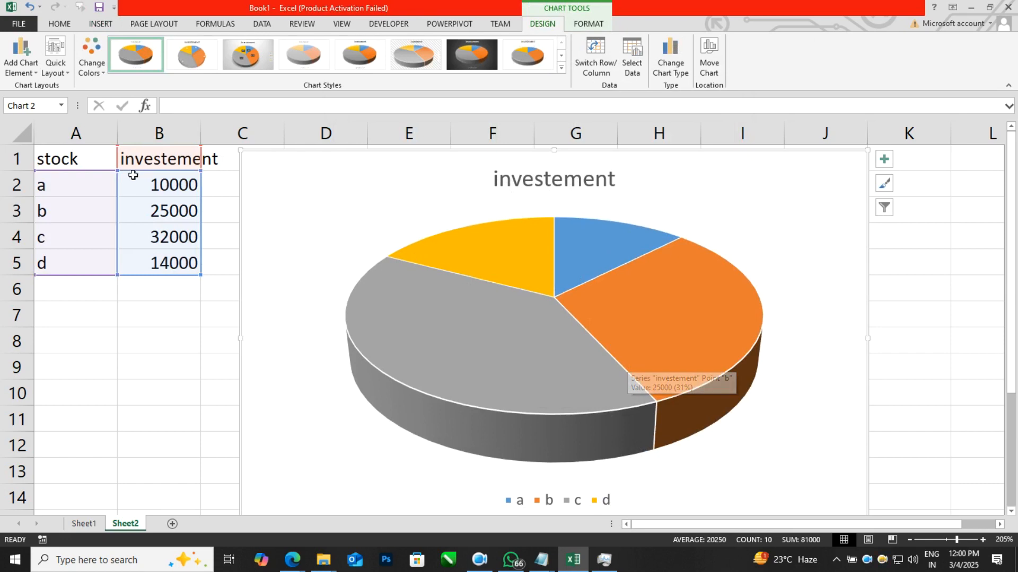
click(20, 59)
mouse_move(37, 103)
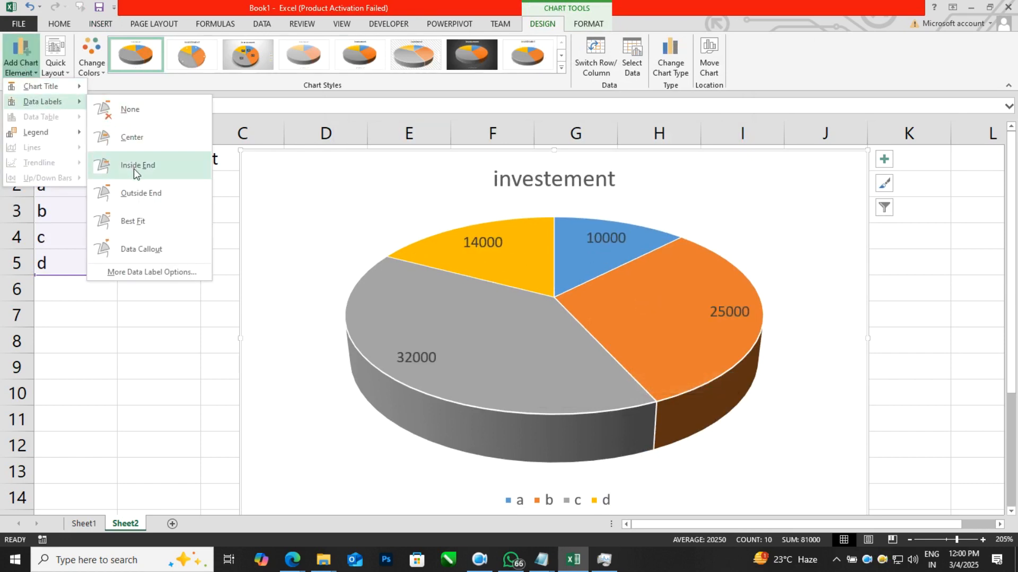
click(806, 166)
Apply chart Style 3 to the pie chart and pull slice b away from the rest of the pie
click(561, 68)
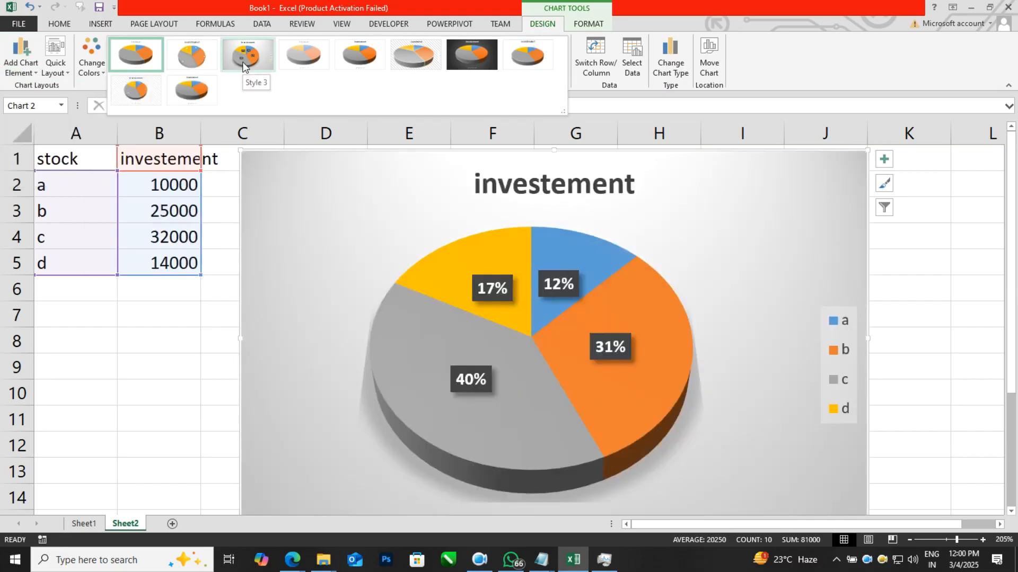
click(243, 65)
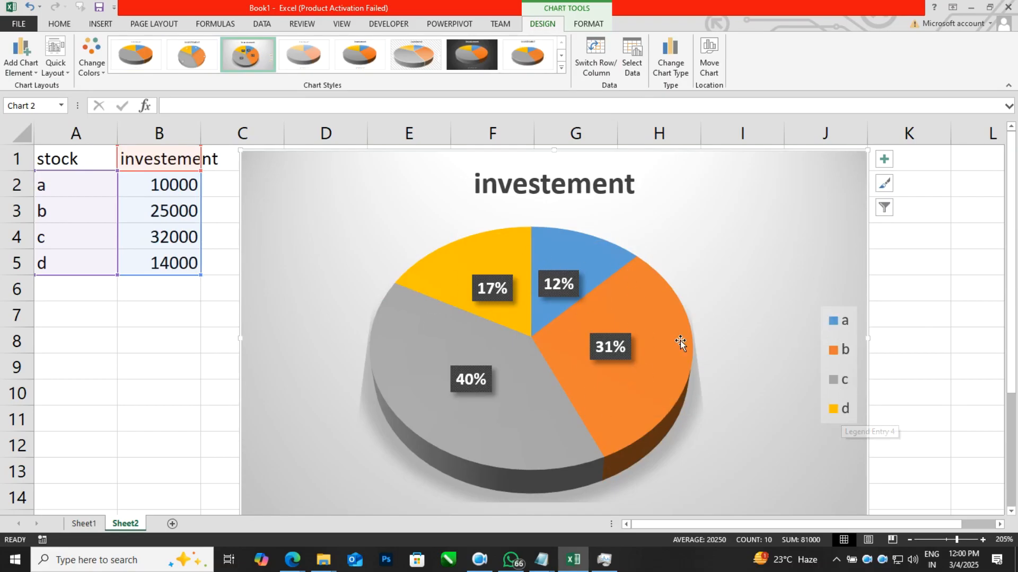
click(645, 305)
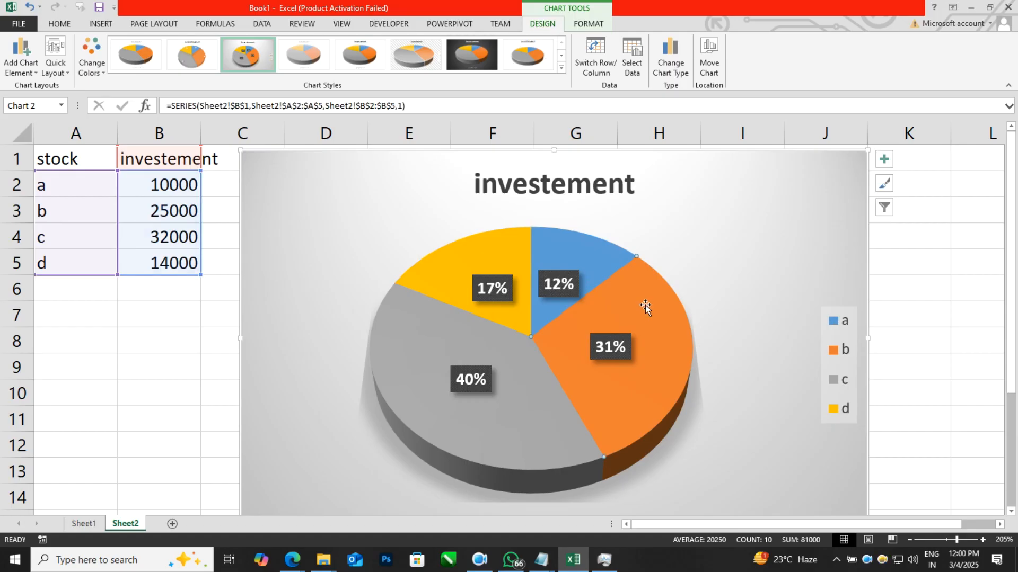
drag(645, 306, 773, 306)
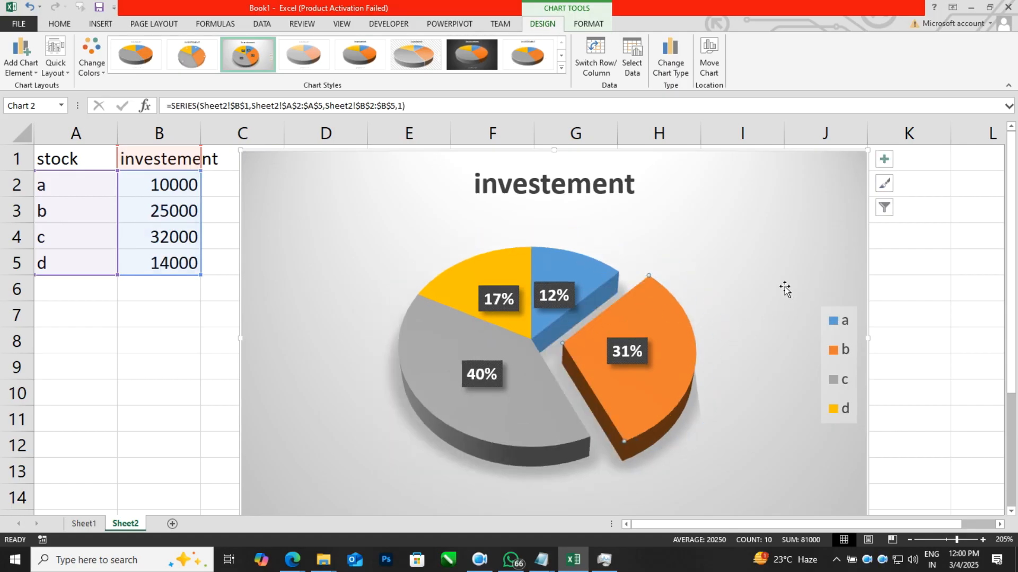
Move the chart slightly lower and explode the whole pie so all four slices stand apart
mouse_move(779, 218)
mouse_down()
mouse_move(777, 241)
mouse_move(784, 233)
mouse_up()
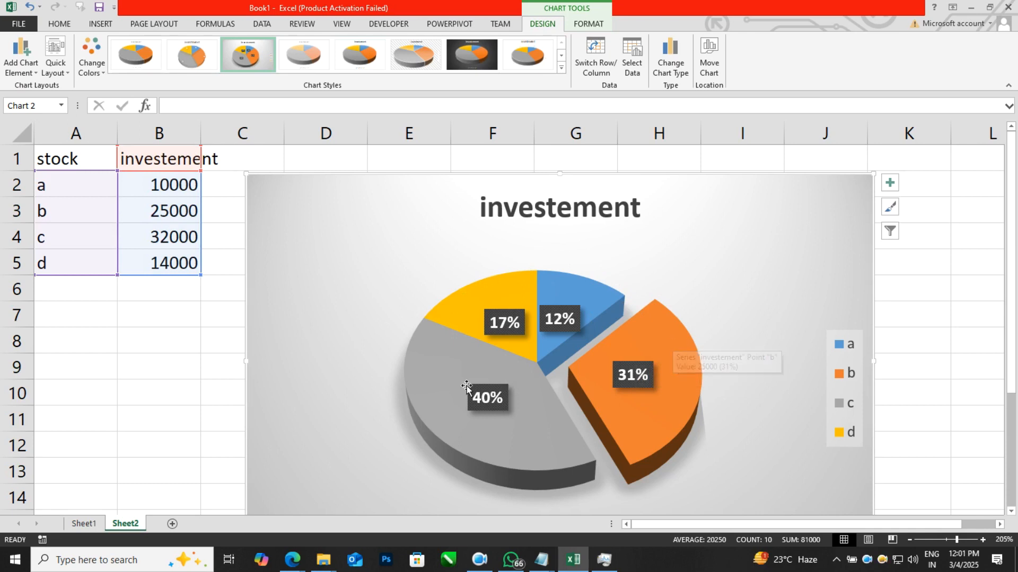
drag(422, 398, 376, 416)
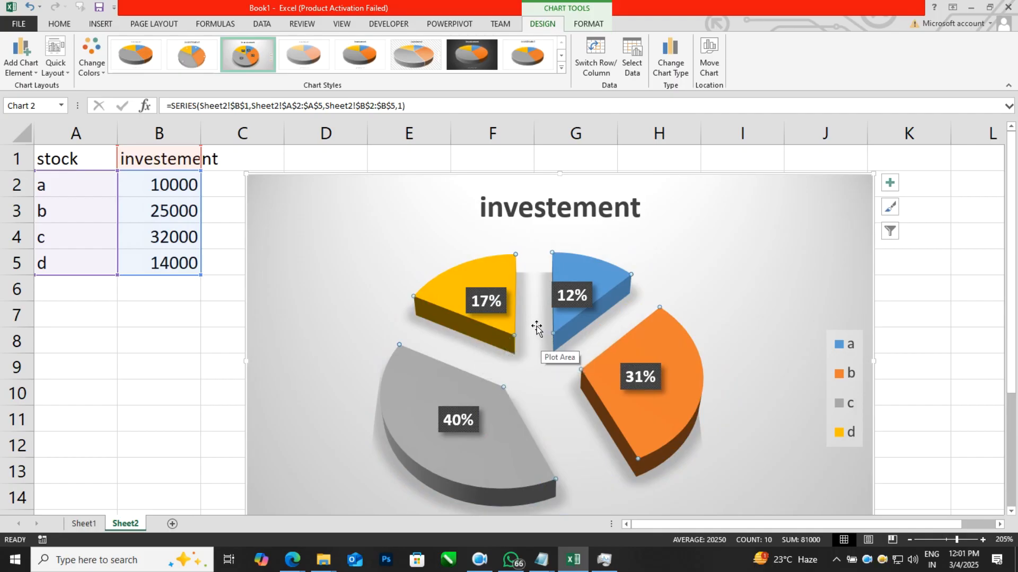
click(732, 240)
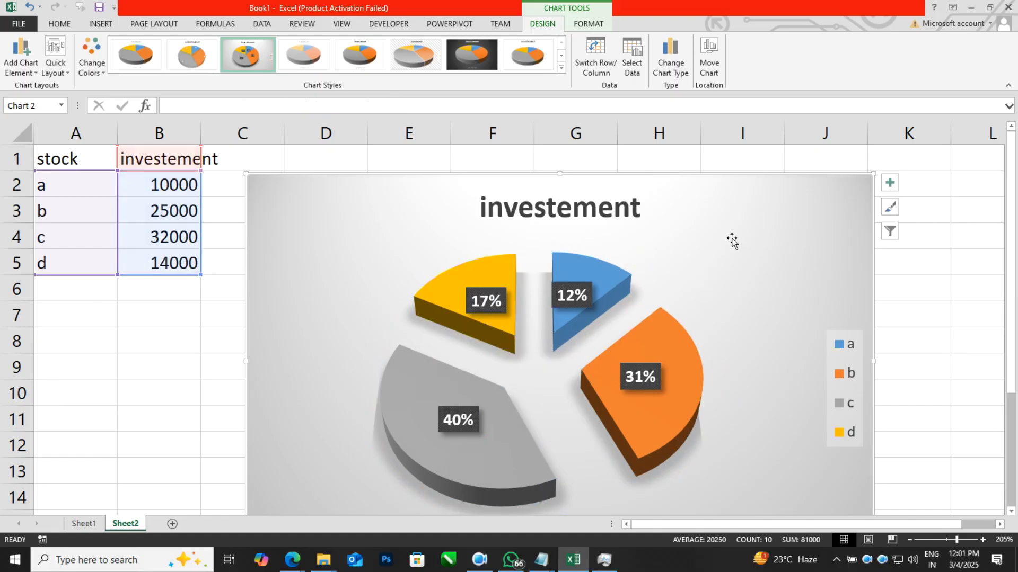
Move the pie chart below the table so it starts at about row 13, and select the empty cell D6
click(148, 363)
click(281, 217)
drag(283, 289, 268, 519)
click(313, 297)
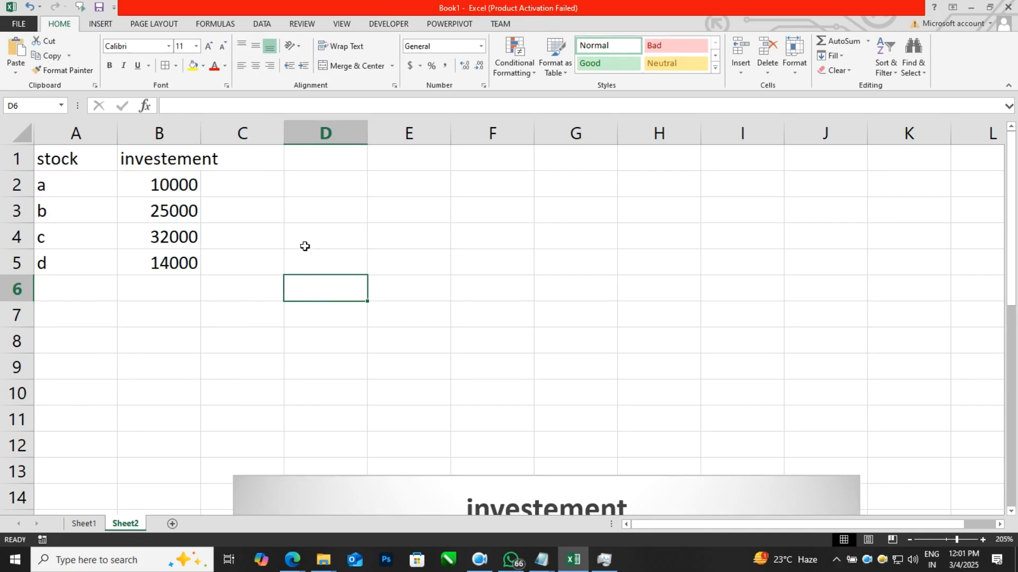
Insert a doughnut chart of the stock table A1:B5 and shift it slightly up and to the left
drag(69, 160, 177, 261)
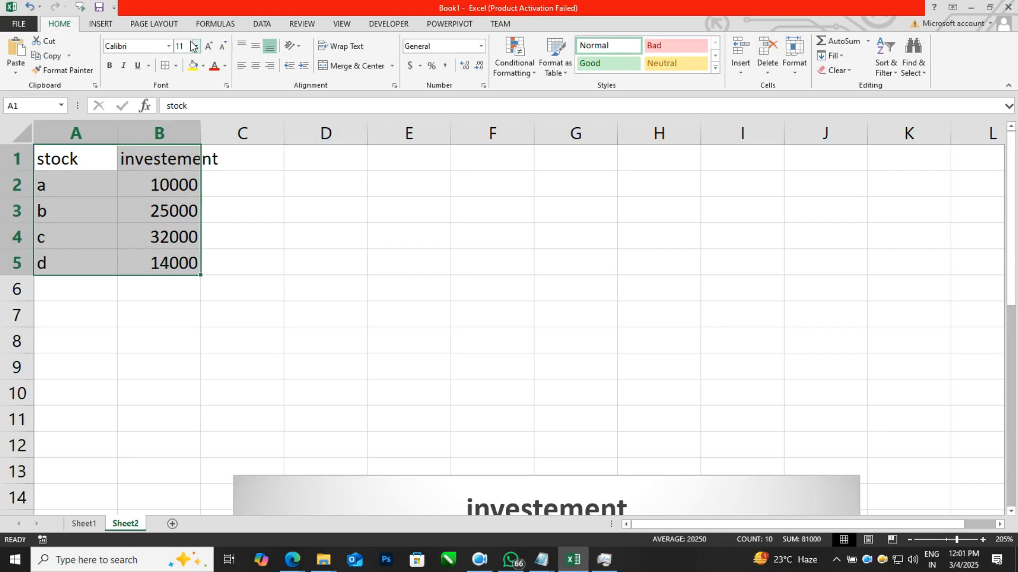
click(100, 24)
click(476, 70)
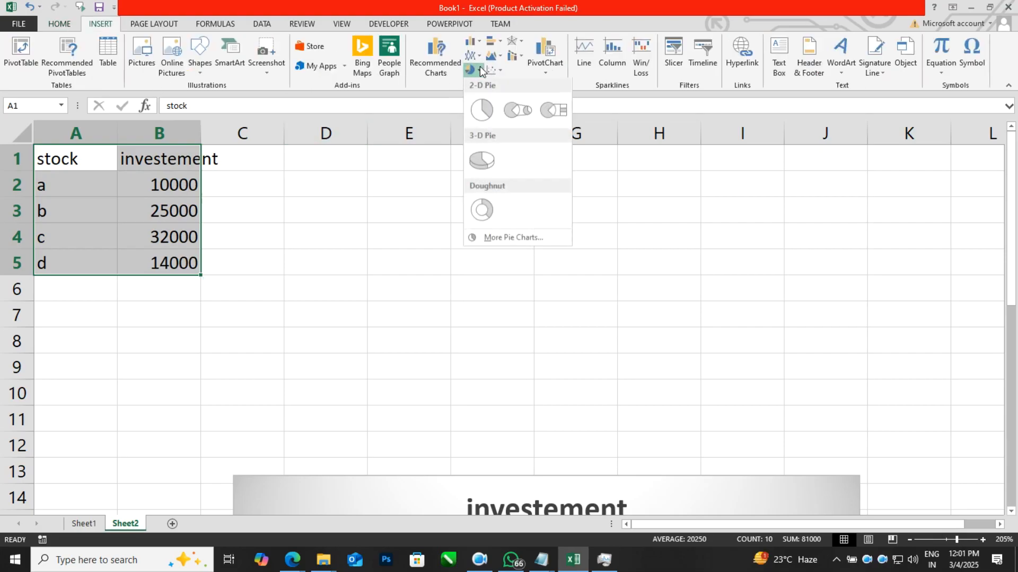
click(486, 212)
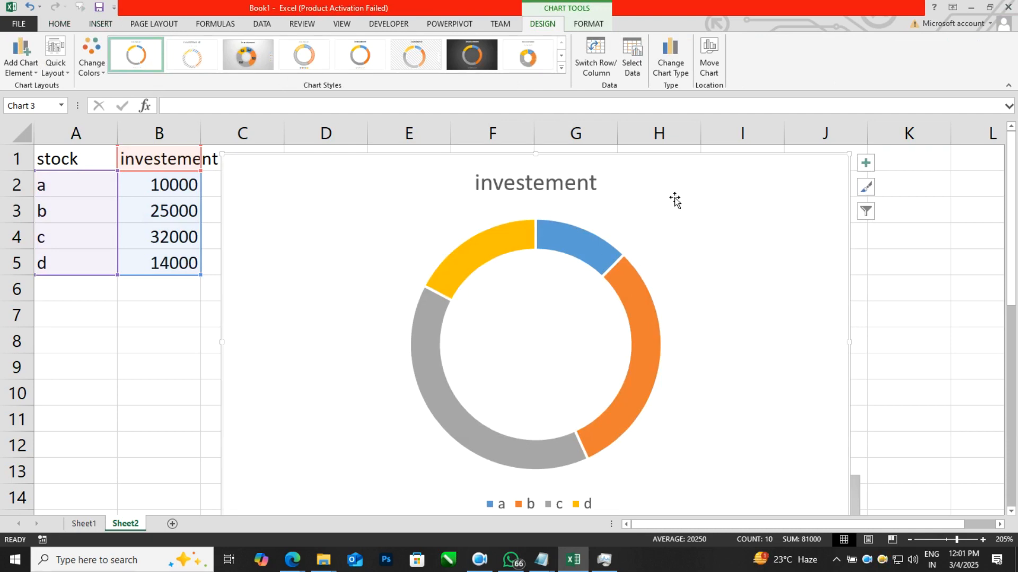
drag(701, 198, 693, 179)
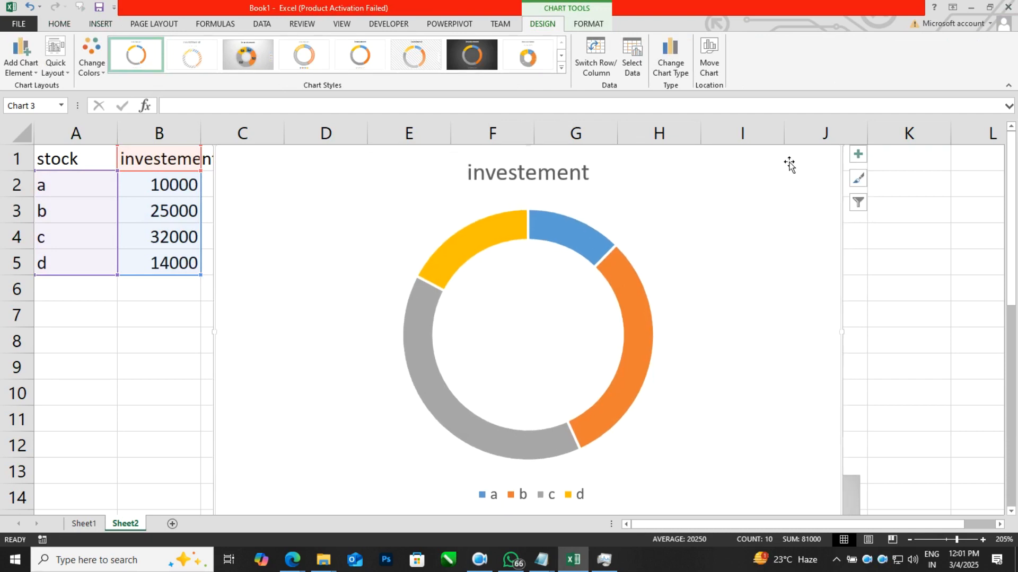
Turn off the doughnut chart's title and legend, and apply chart Style 3 to it
click(859, 157)
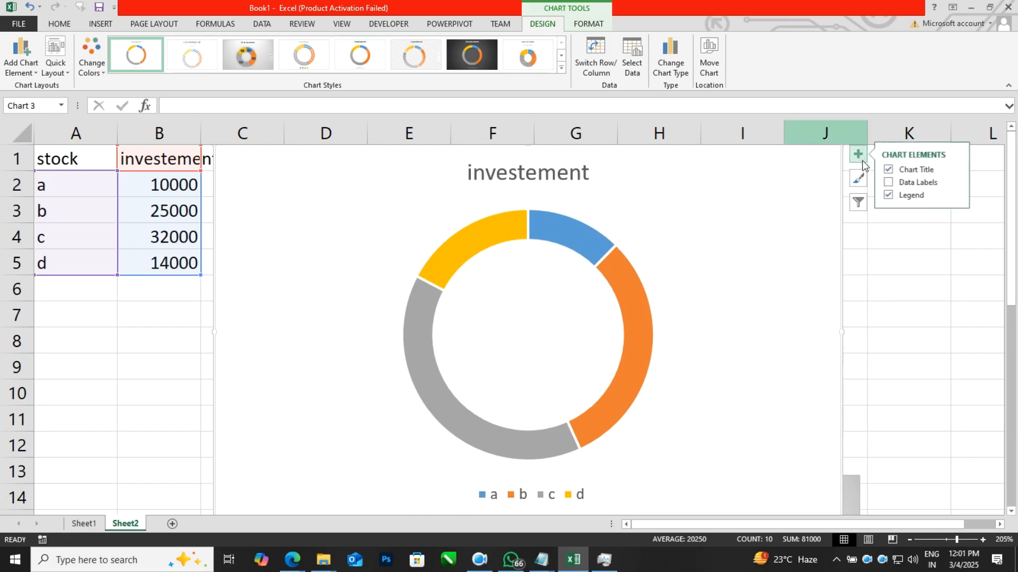
click(889, 169)
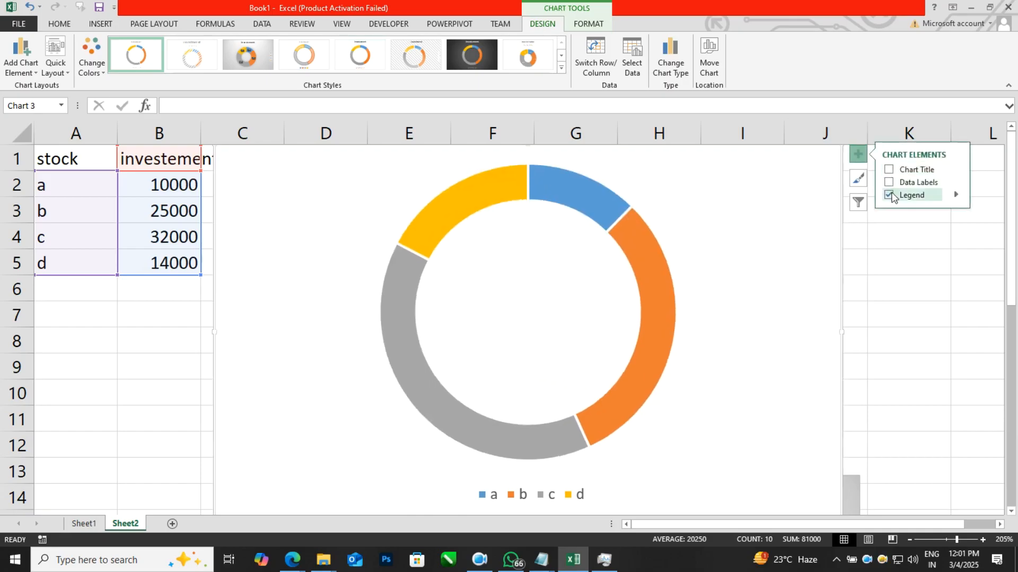
click(890, 195)
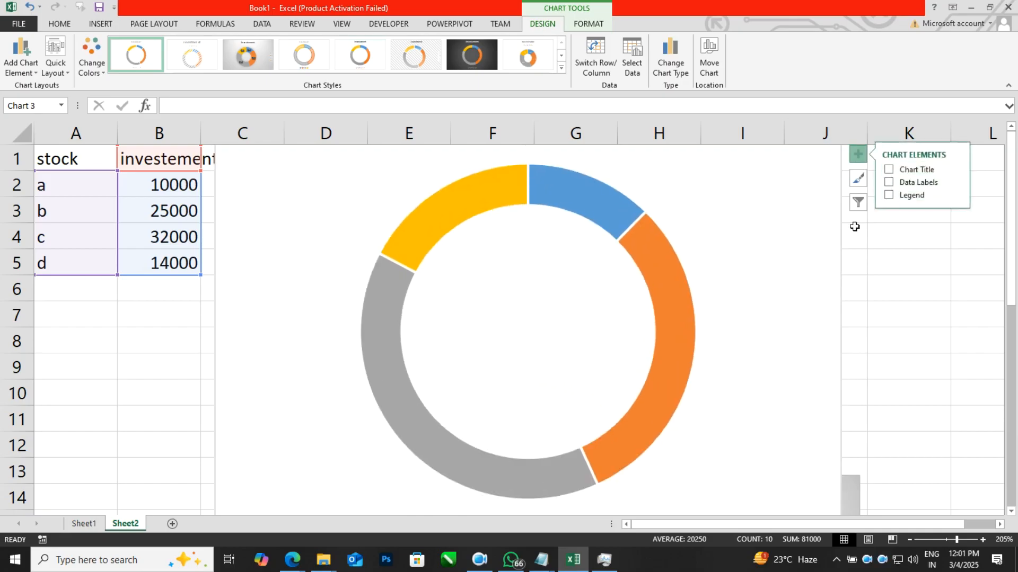
click(237, 58)
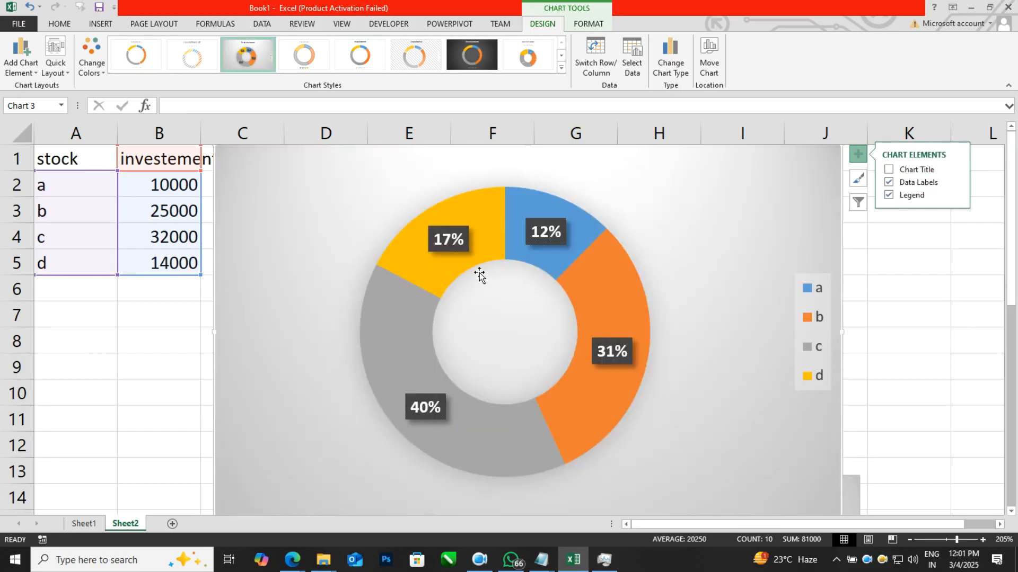
Format the doughnut series with a 74% hole size, an 80° angle of first slice and a 45% doughnut explosion
right_click(746, 204)
key(Escape)
click(608, 268)
right_click(605, 268)
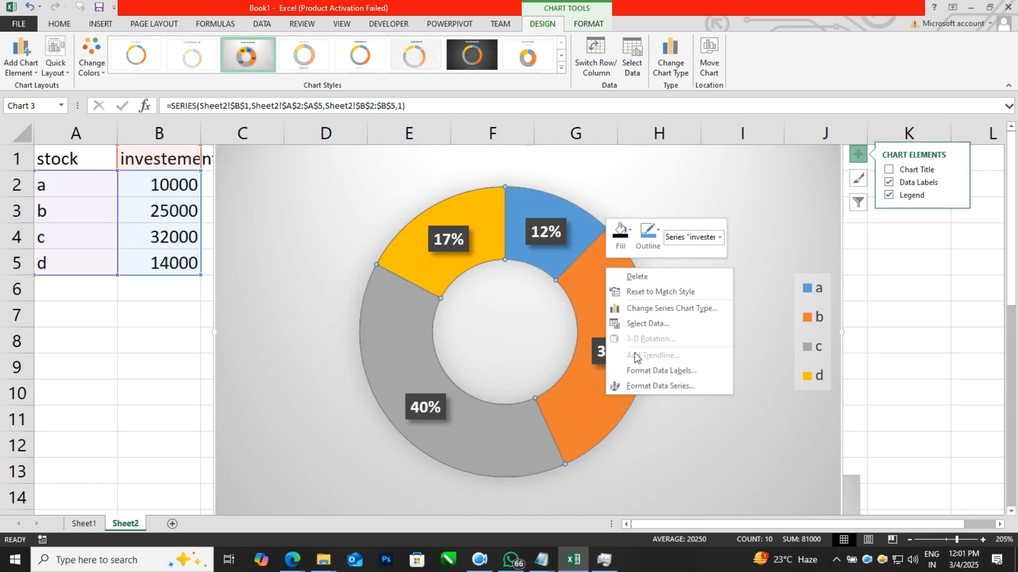
click(645, 387)
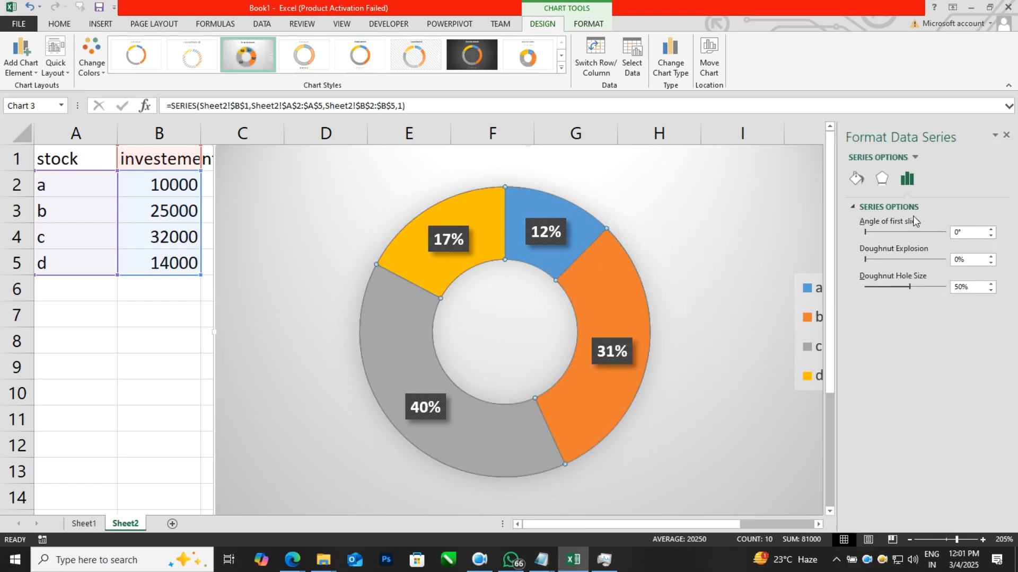
drag(909, 285, 858, 286)
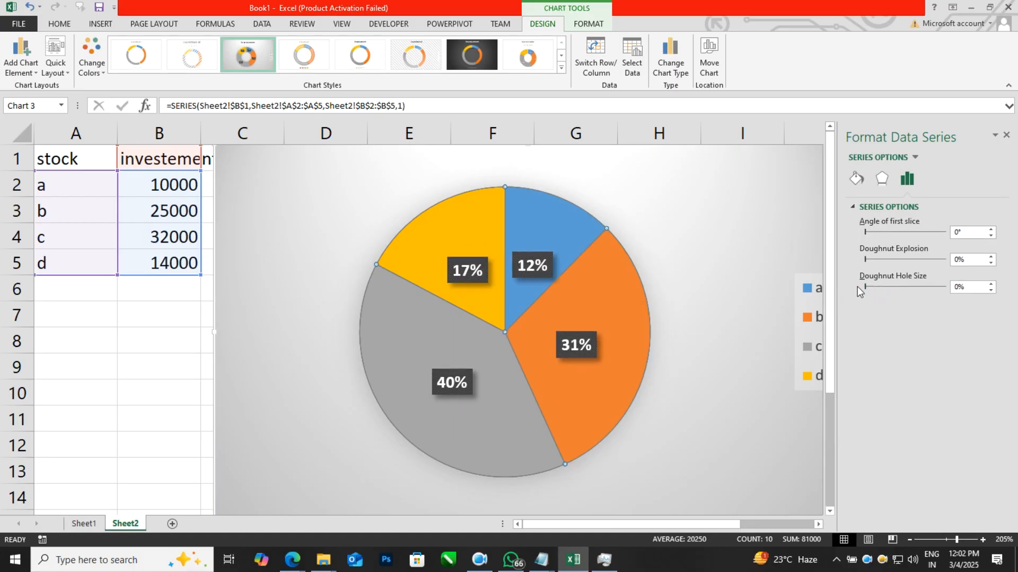
drag(908, 288, 934, 288)
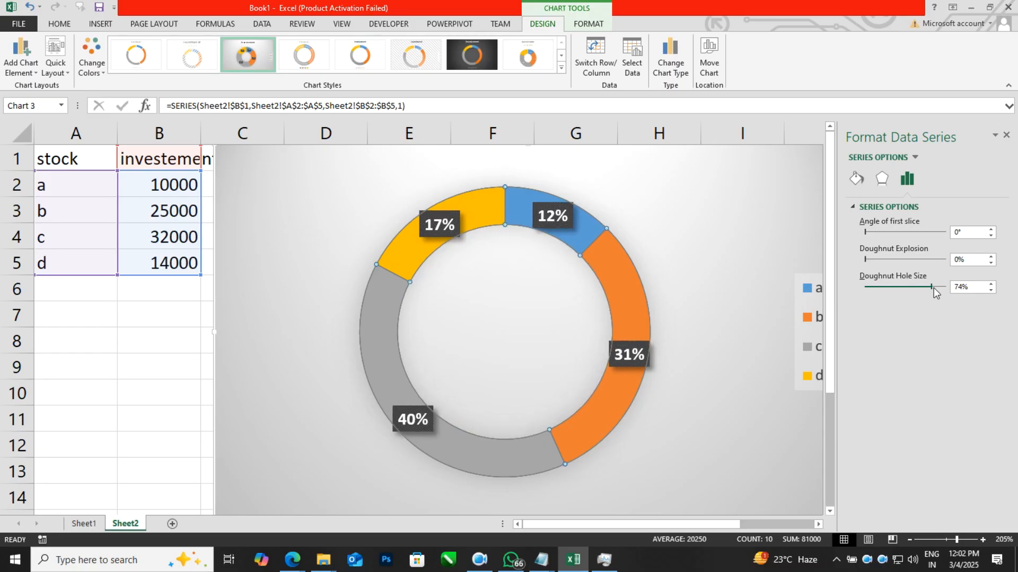
drag(874, 232, 878, 259)
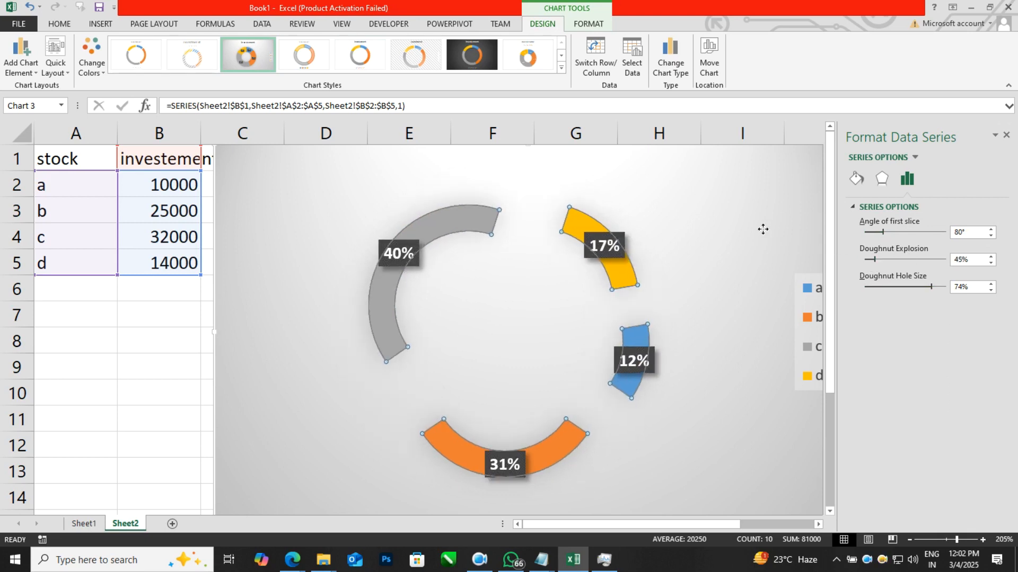
Move the doughnut chart so its top edge sits just above row 2, and look through the legend placement options
click(767, 204)
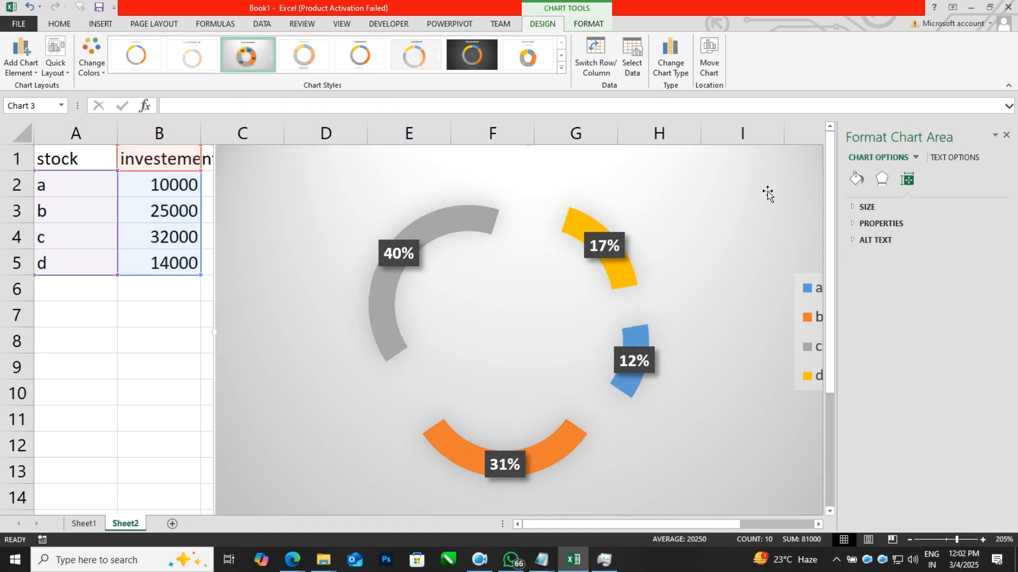
drag(766, 177, 713, 237)
click(711, 196)
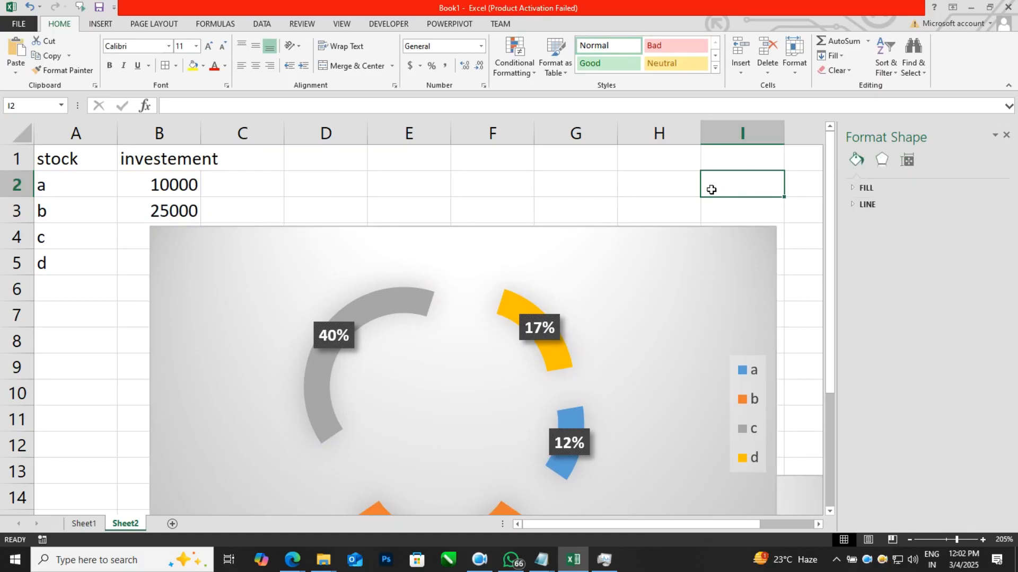
drag(684, 252, 704, 202)
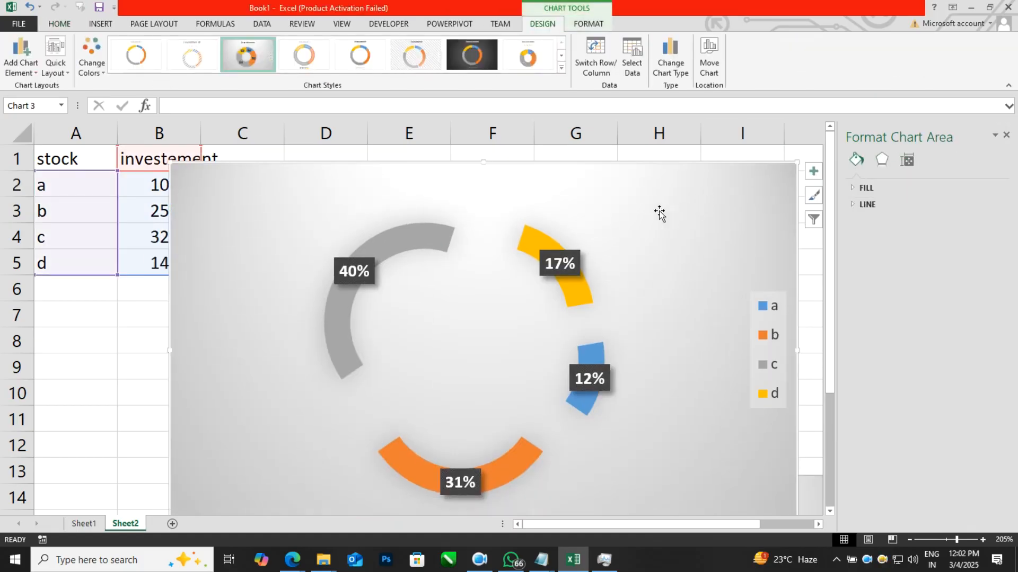
click(22, 68)
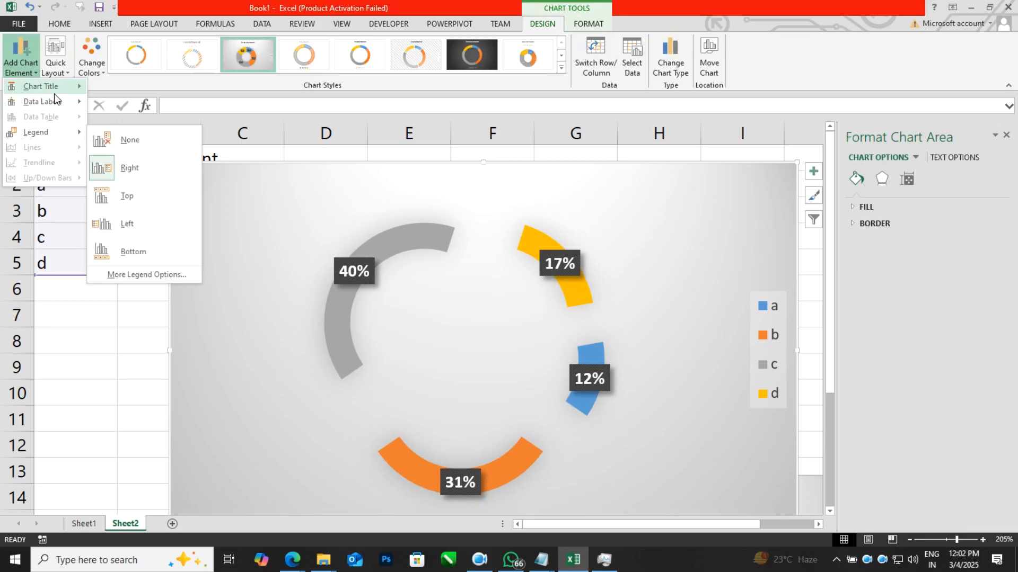
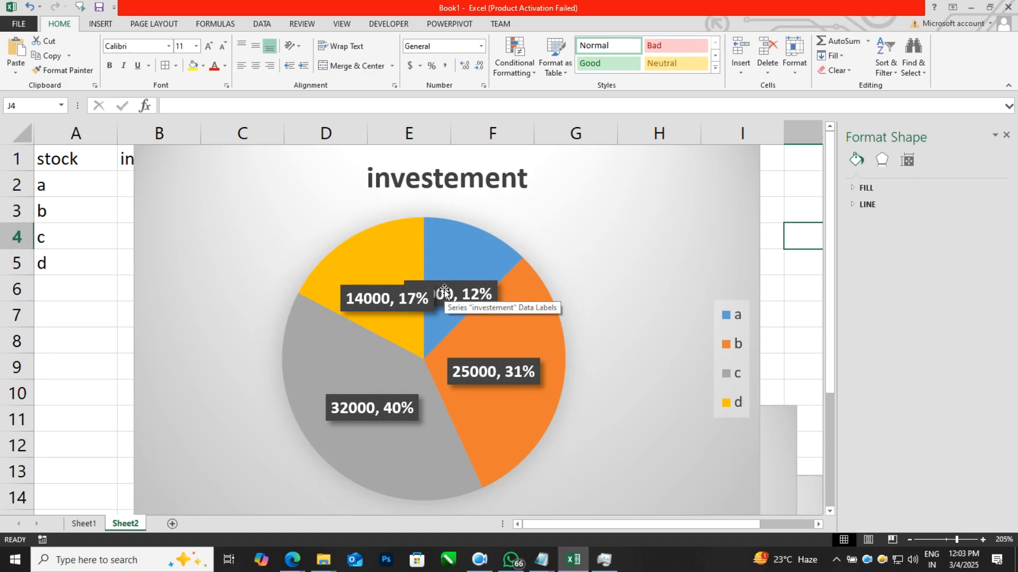
Undo the chart style and the data labels on the 2-D pie chart
scroll(436, 276, right, 3)
key(ctrl+z)
key(ctrl+z)
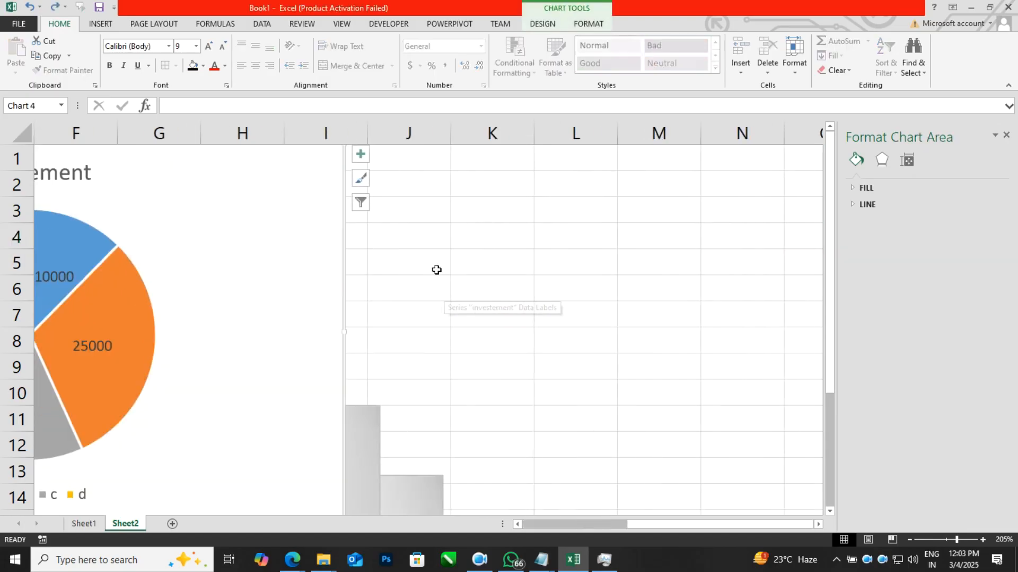
click(572, 295)
click(288, 301)
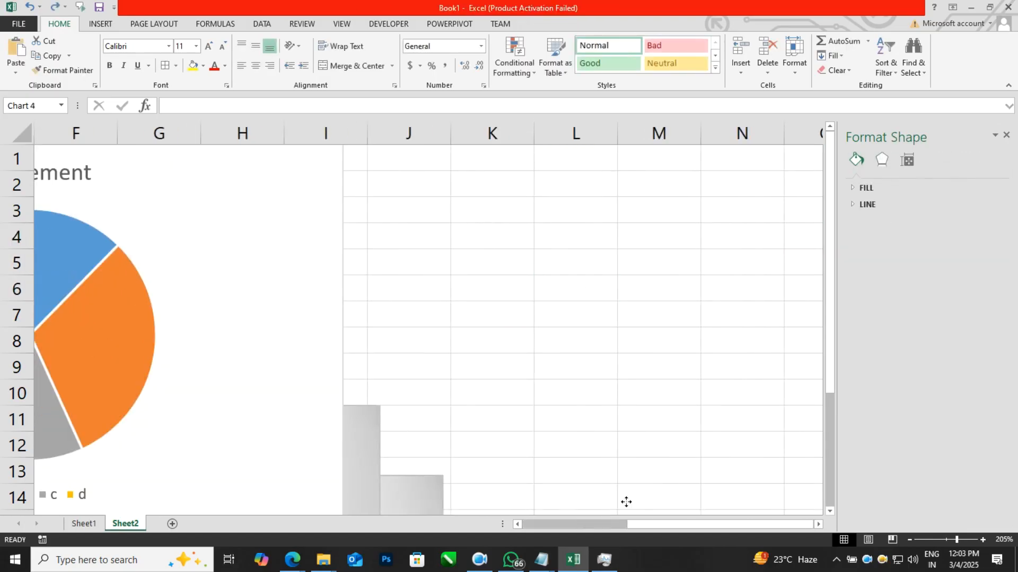
scroll(183, 298, left, 3)
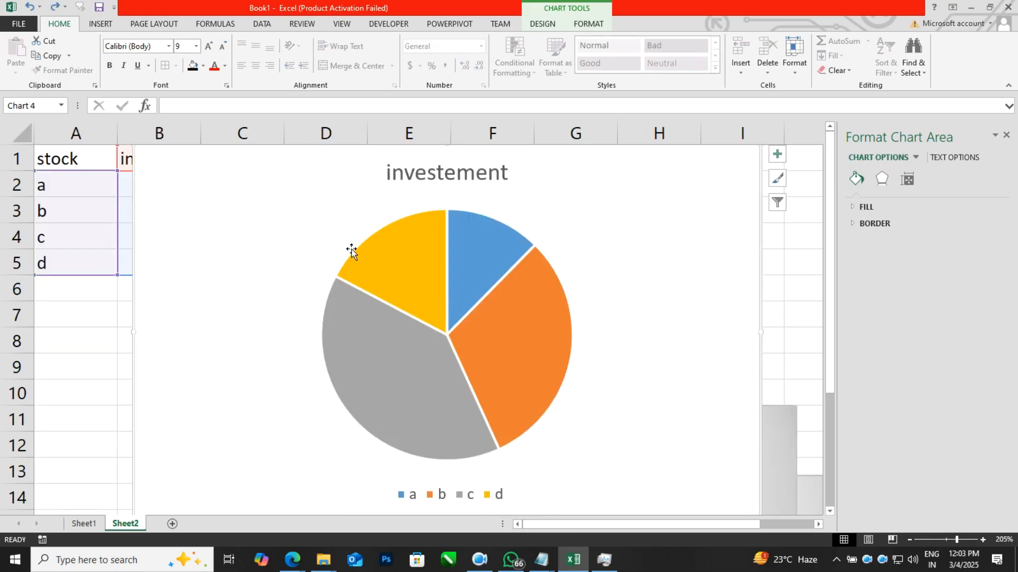
Add centred data labels to the slices of the 2-D pie chart
click(546, 22)
click(20, 56)
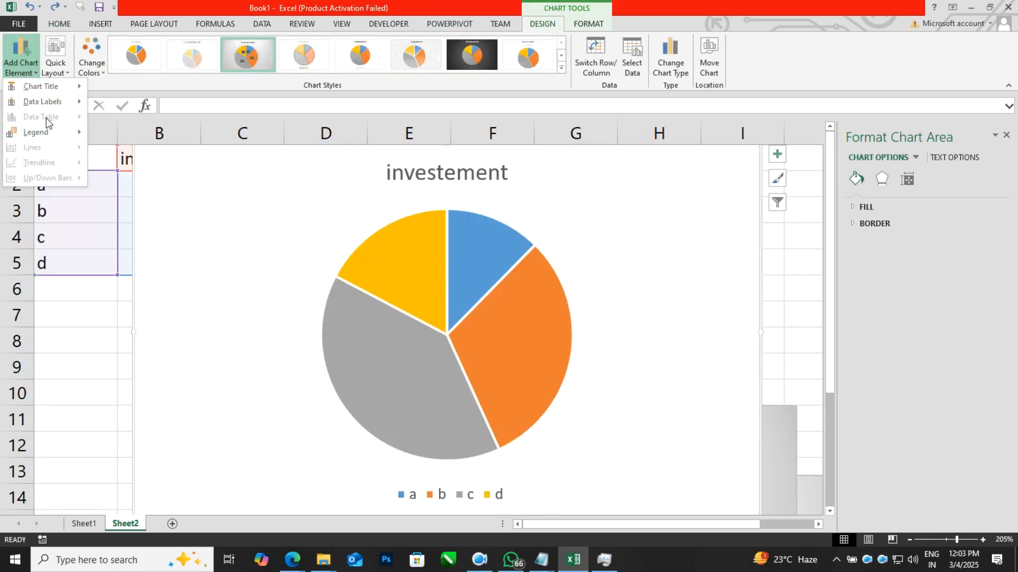
mouse_move(46, 101)
click(143, 133)
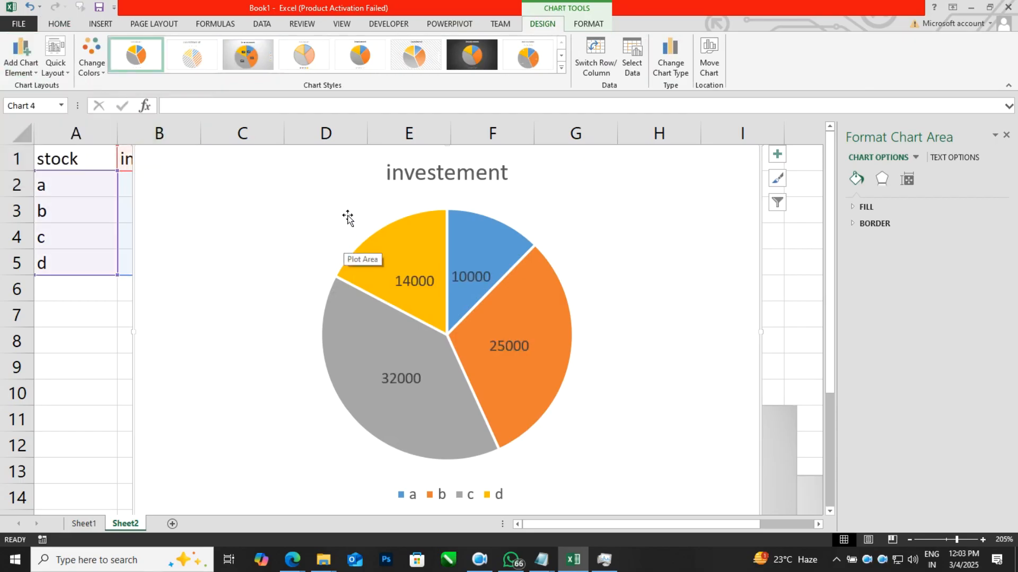
Apply chart Style 3 to the pie chart and move it below the table to about row 13, leaving cell E5 selected
click(561, 69)
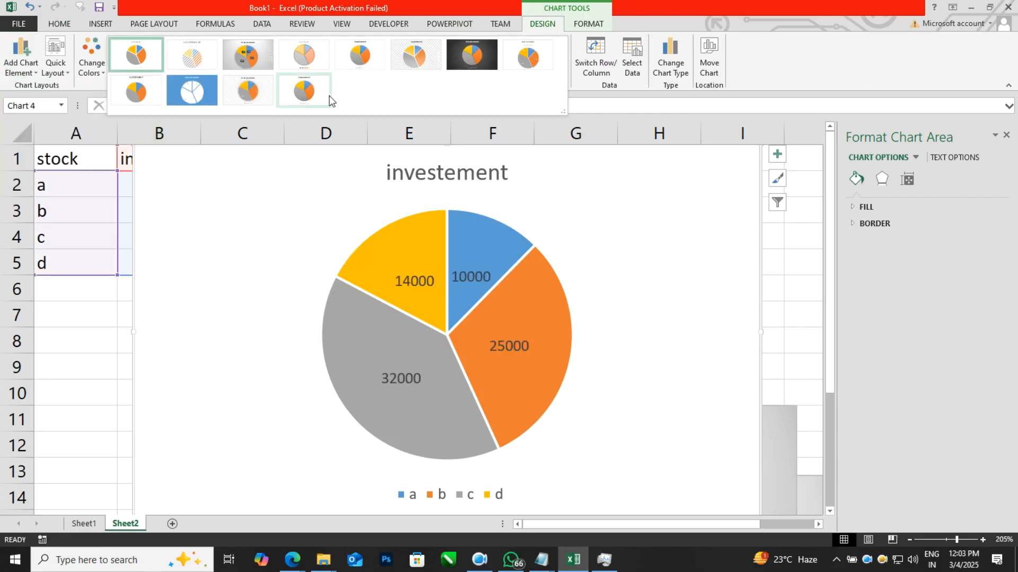
click(245, 60)
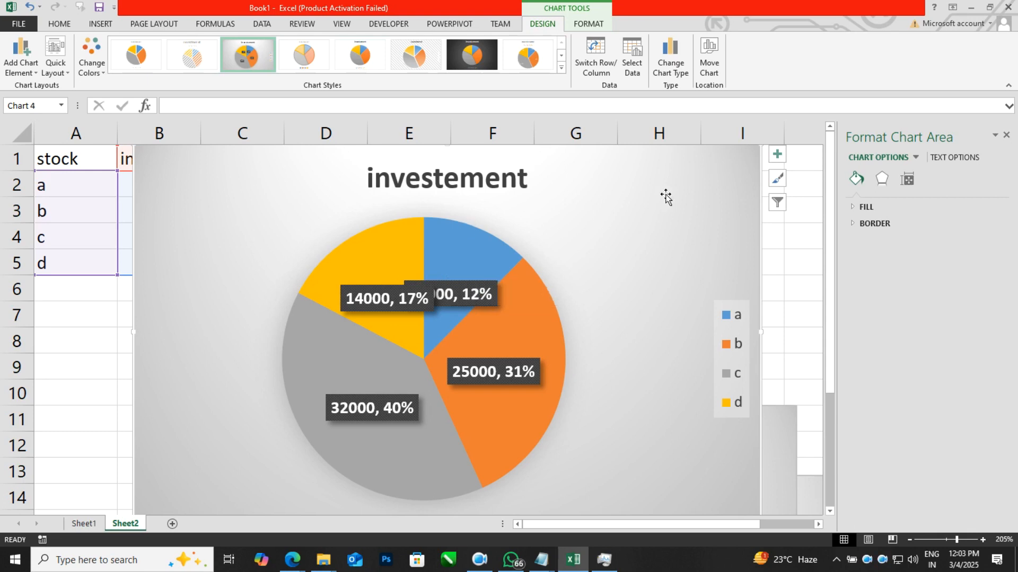
drag(170, 177, 171, 482)
click(411, 265)
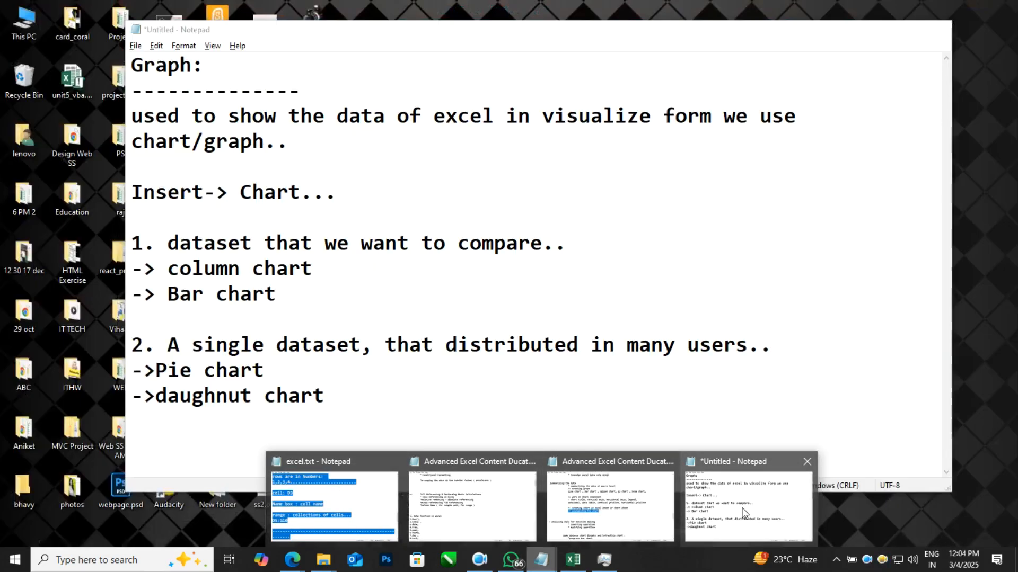
Switch to the untitled Notepad notes and add the line "3. A single dataset , that changes its value at regular interval" below the doughnut entry
click(743, 505)
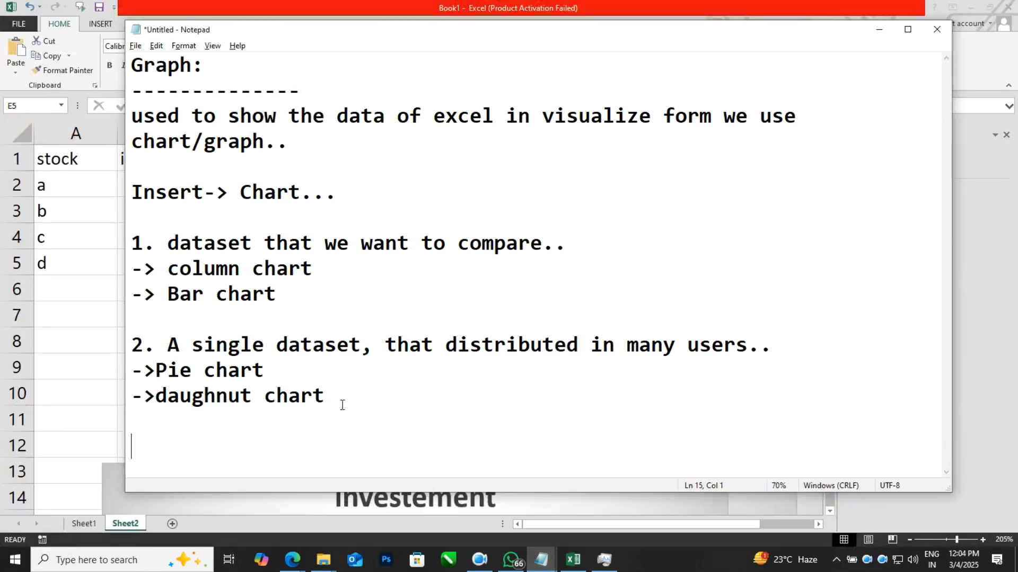
key(Return)
key(BackSpace)
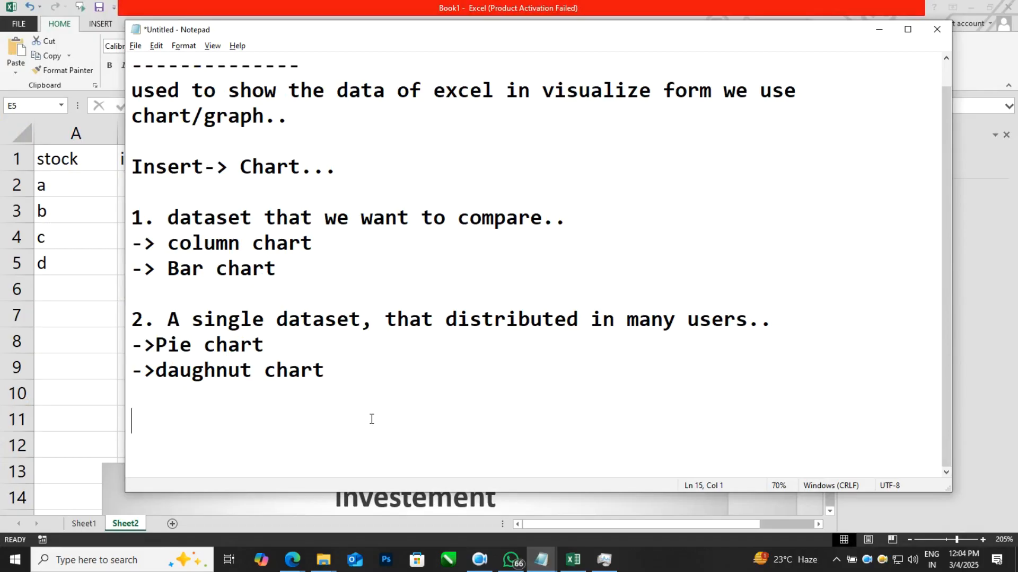
text(3.)
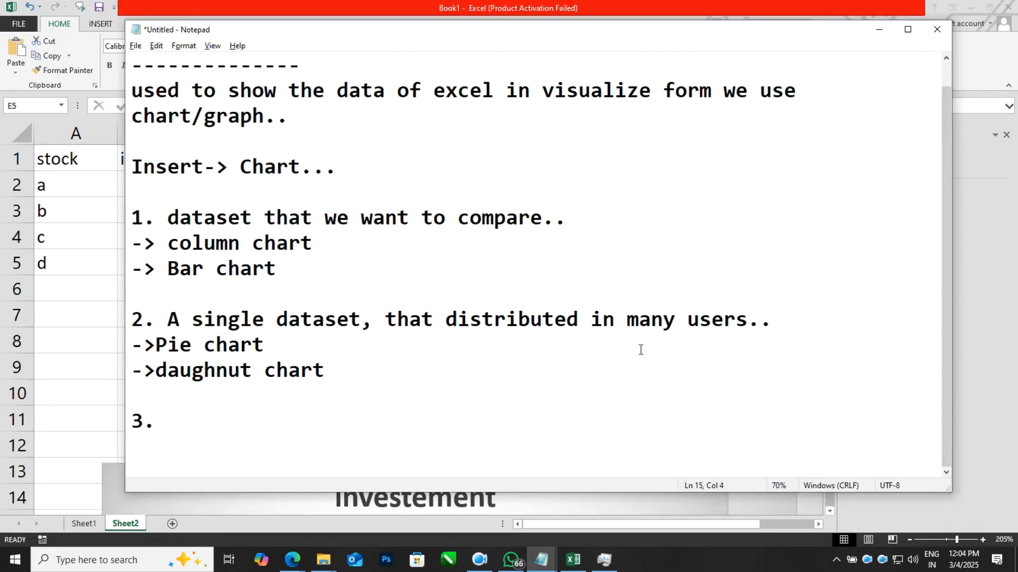
scroll(709, 339, down, 3)
scroll(709, 338, up, 2)
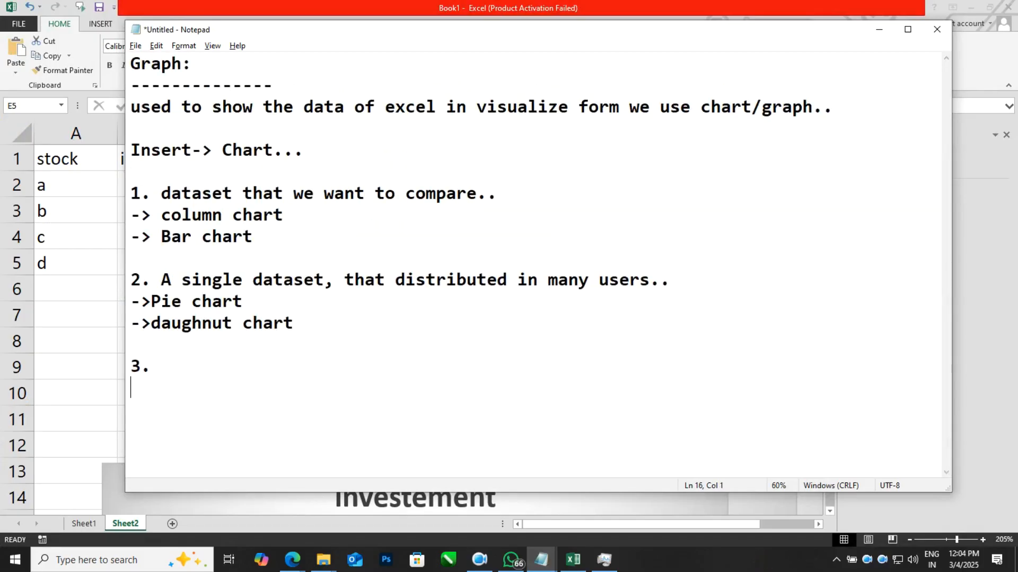
scroll(709, 338, down, 3)
key(BackSpace)
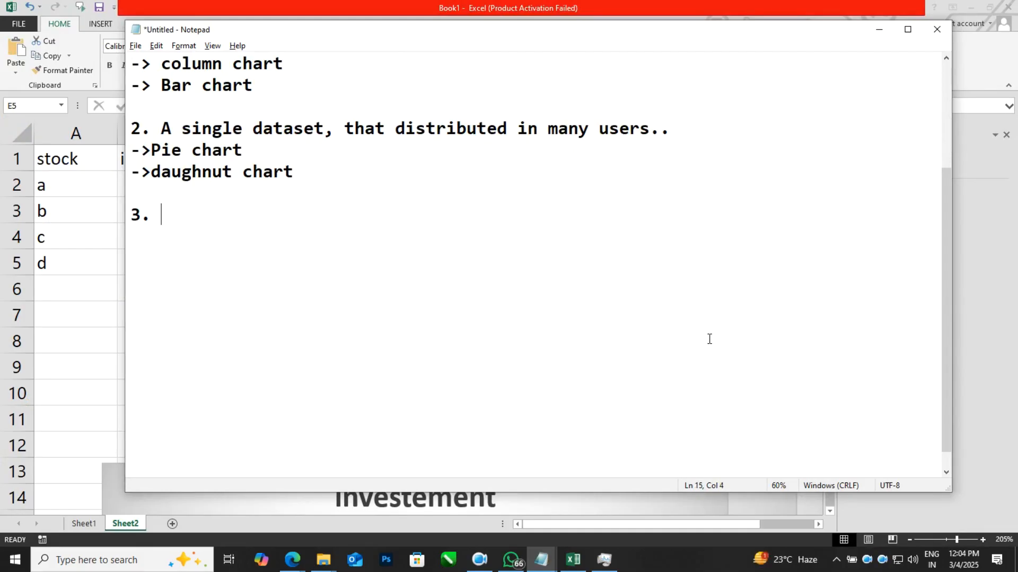
text(A single dataset , that chan)
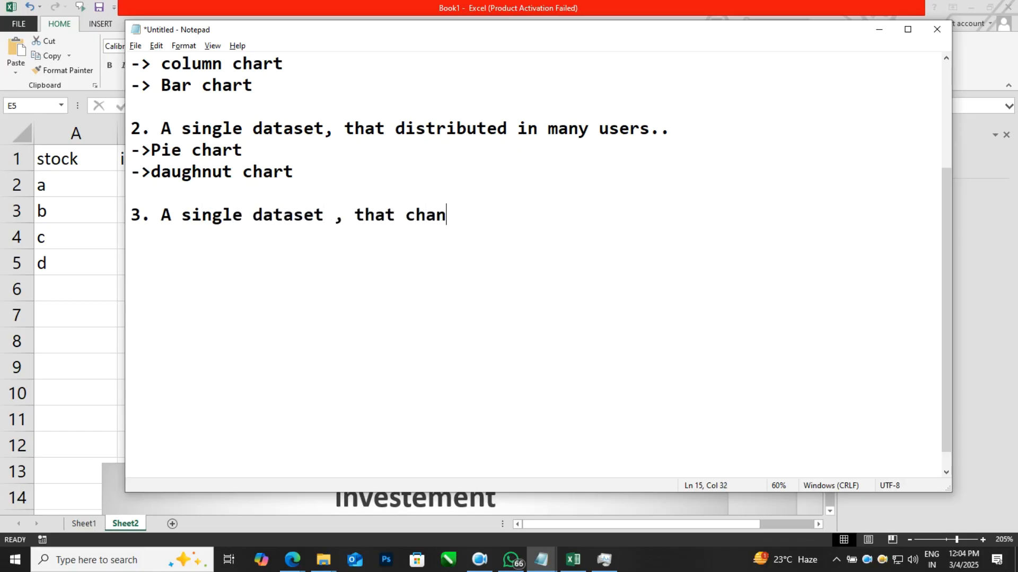
text(ges its )
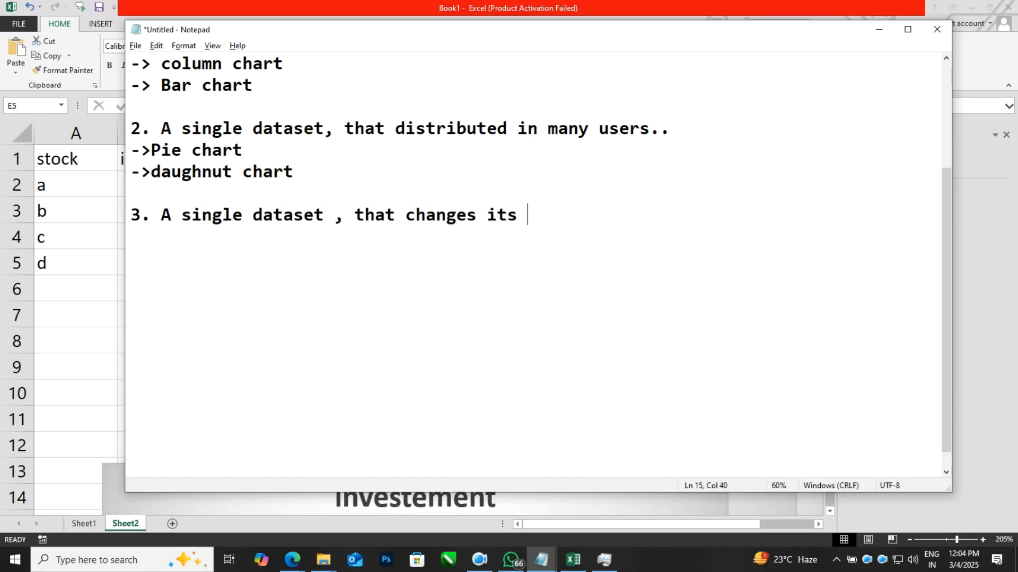
text(value at regu)
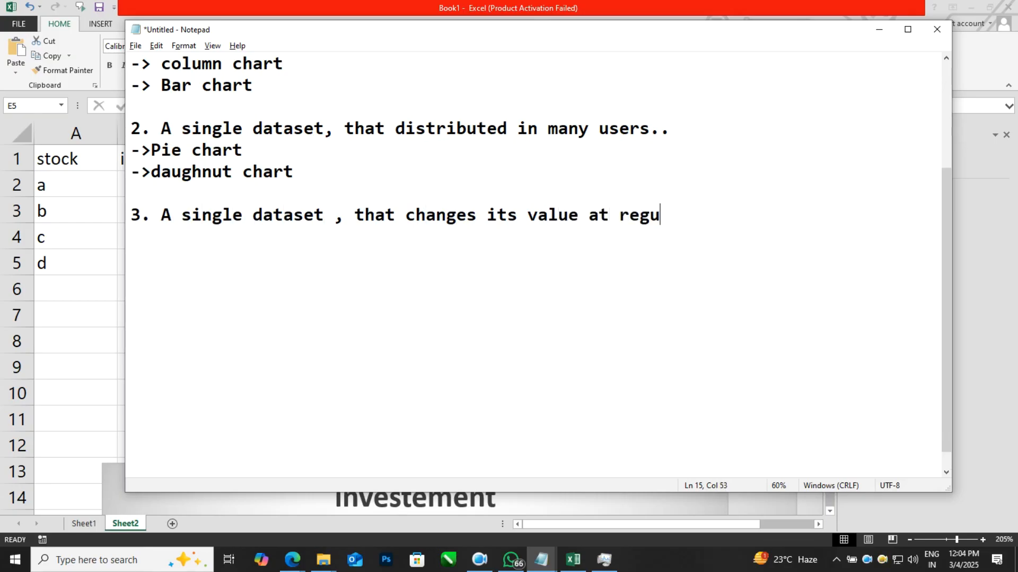
text(lar interval)
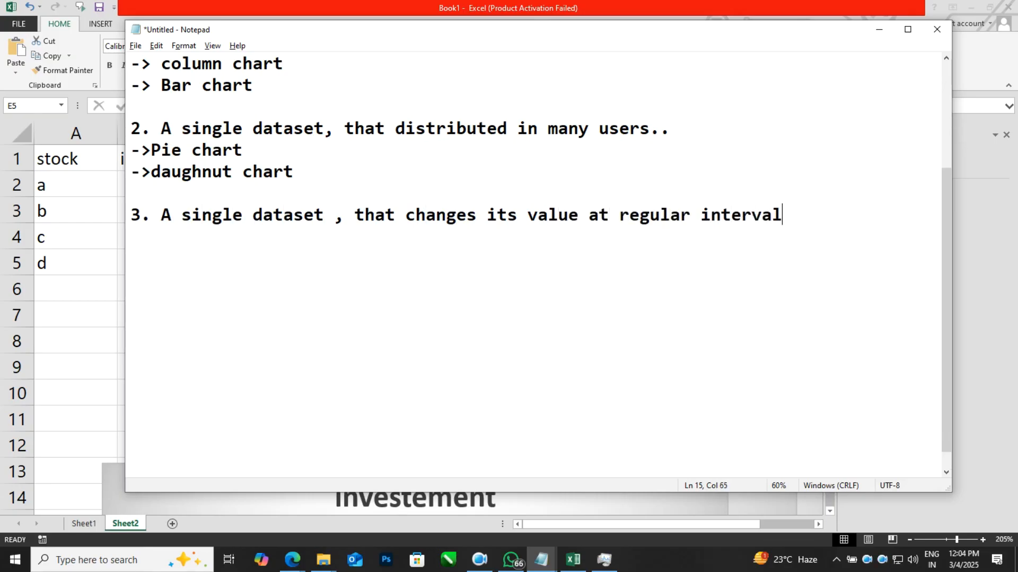
Complete the third note with "of time, we use.." and list "-> scatter chart", "-> line chart" and "-> Area chart" below it
text( of time, we use..)
key(Return)
key(Return)
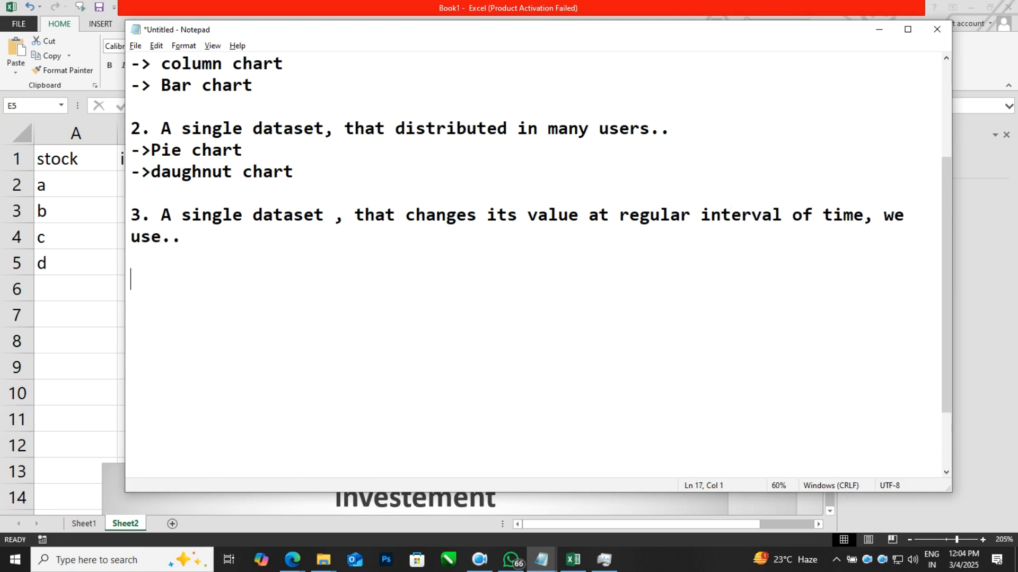
text(-> scatter chart)
key(Return)
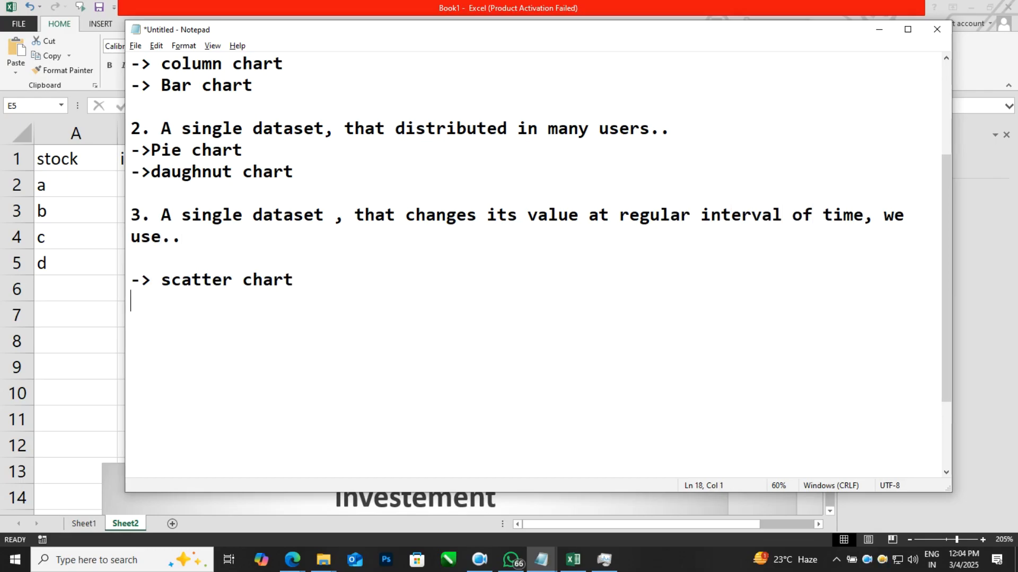
text(-> line chart)
key(Return)
text(-> Area chart)
key(Return)
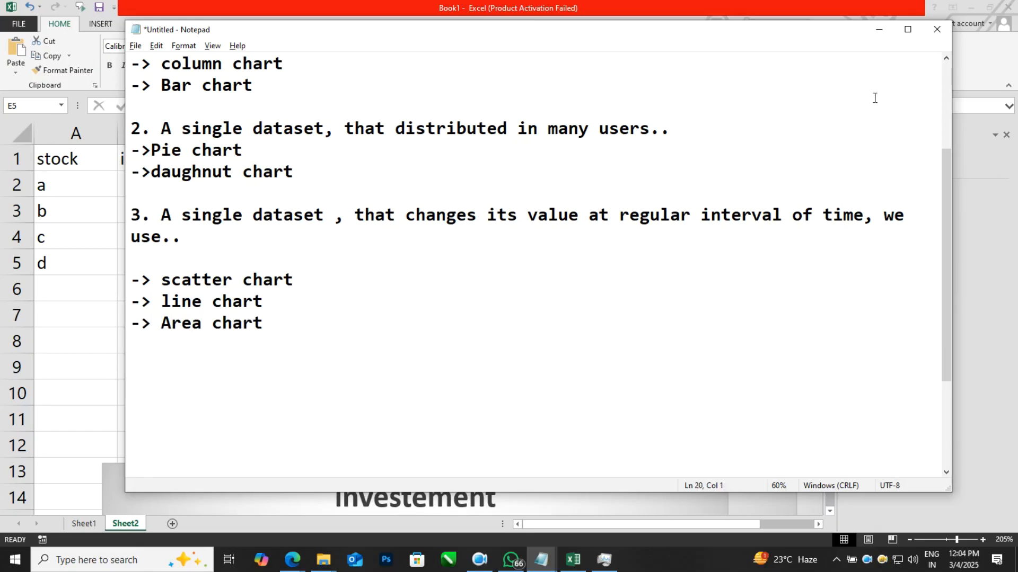
Switch to Excel and enter the headers "day" in A1 and "value" in B1 of Sheet3
click(878, 30)
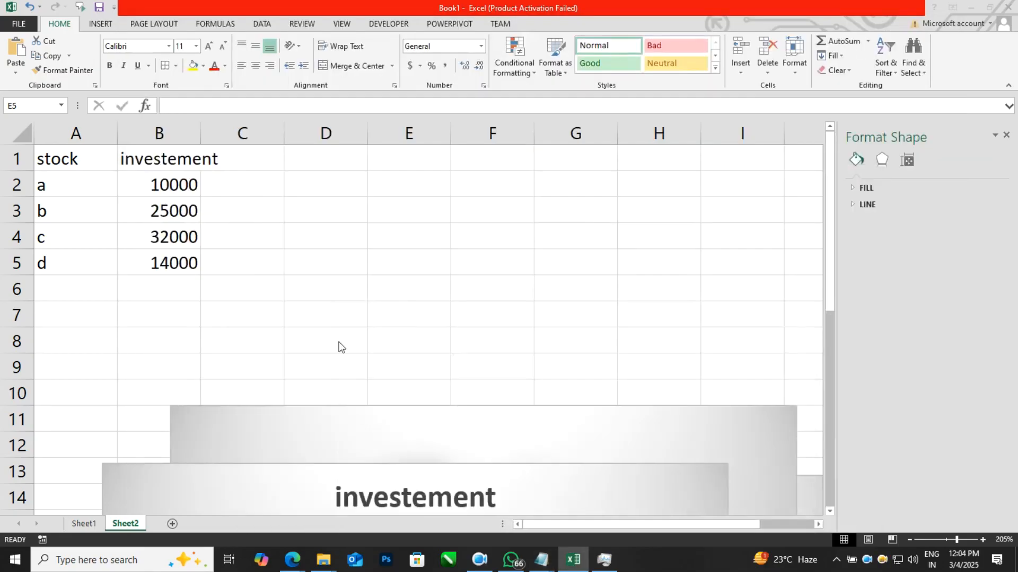
click(172, 524)
scroll(269, 248, down, 2)
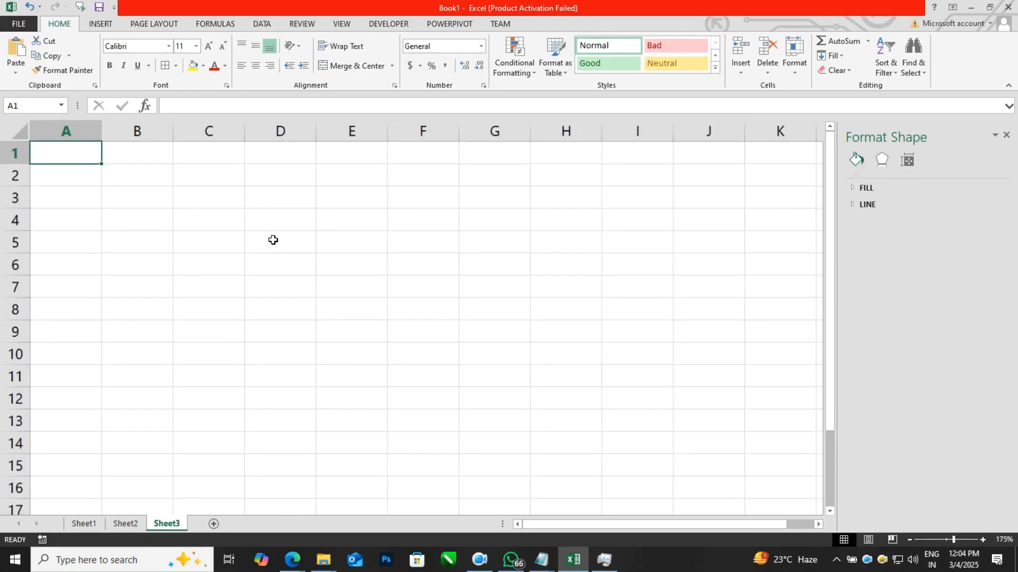
text(day)
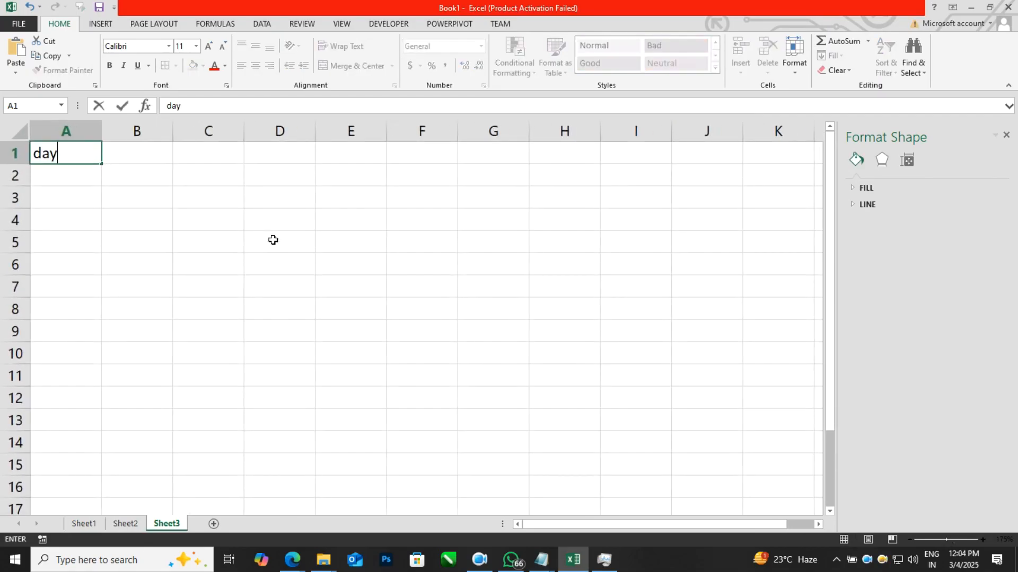
key(Tab)
text(s)
key(BackSpace)
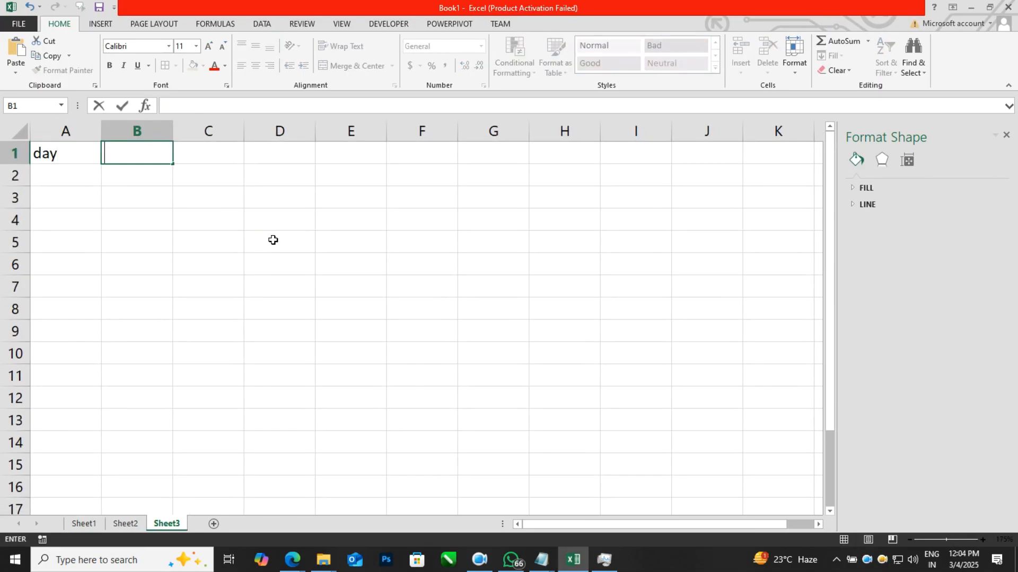
text(value)
key(Return)
Fill the day column in A2:A11 with the series 1 to 10
key(Left)
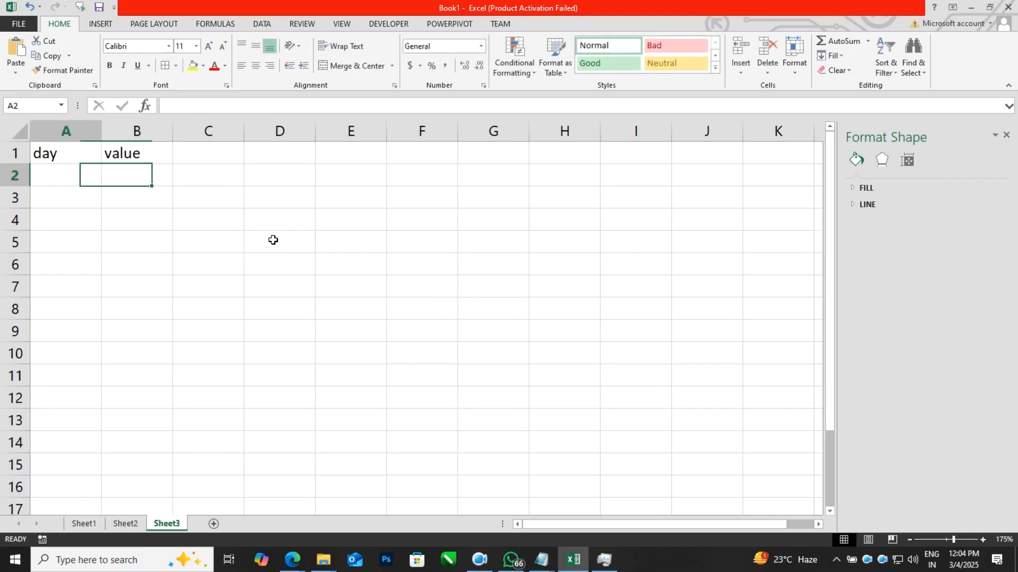
text(1)
key(Return)
text(2)
key(Return)
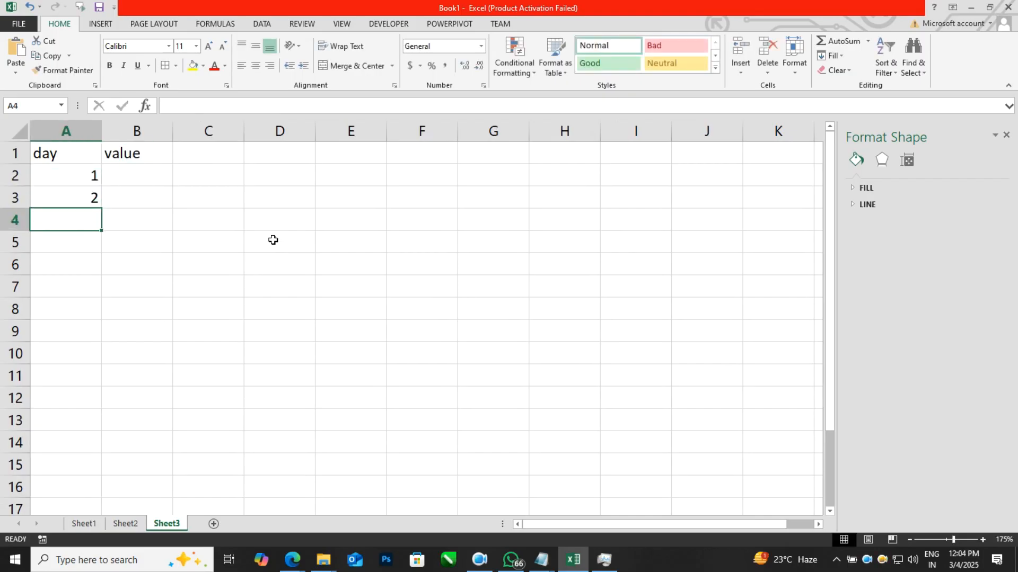
drag(87, 180, 89, 377)
click(180, 357)
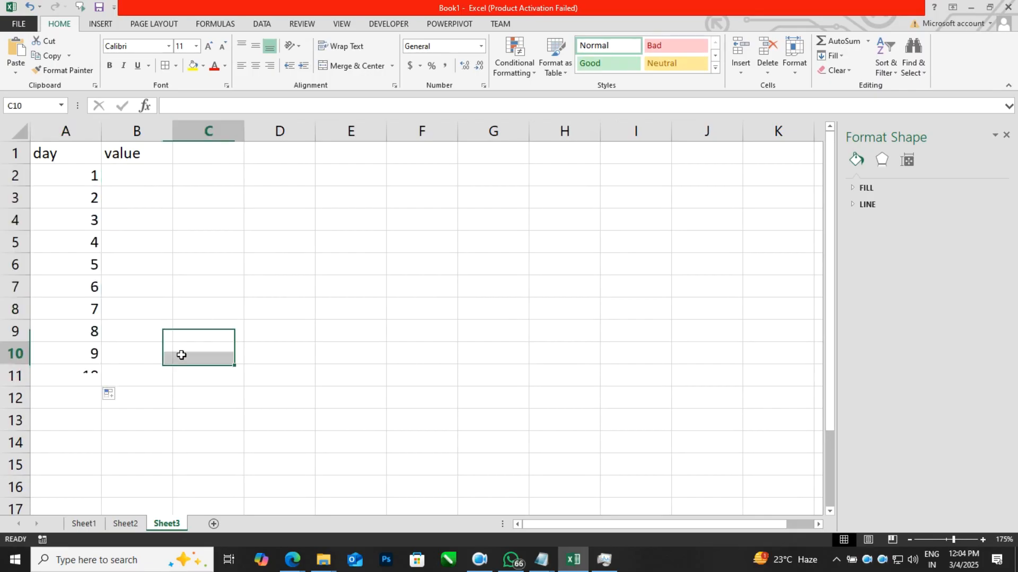
Fill B2:B11 with =randbetween(10,40) and convert the results to fixed values
drag(143, 171, 139, 377)
text(=)
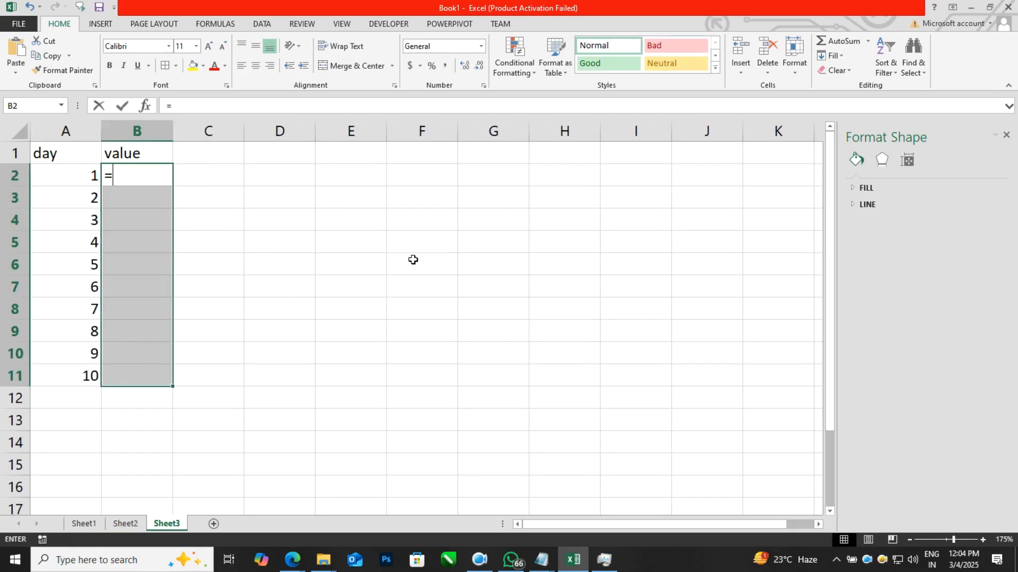
text(randbetween)
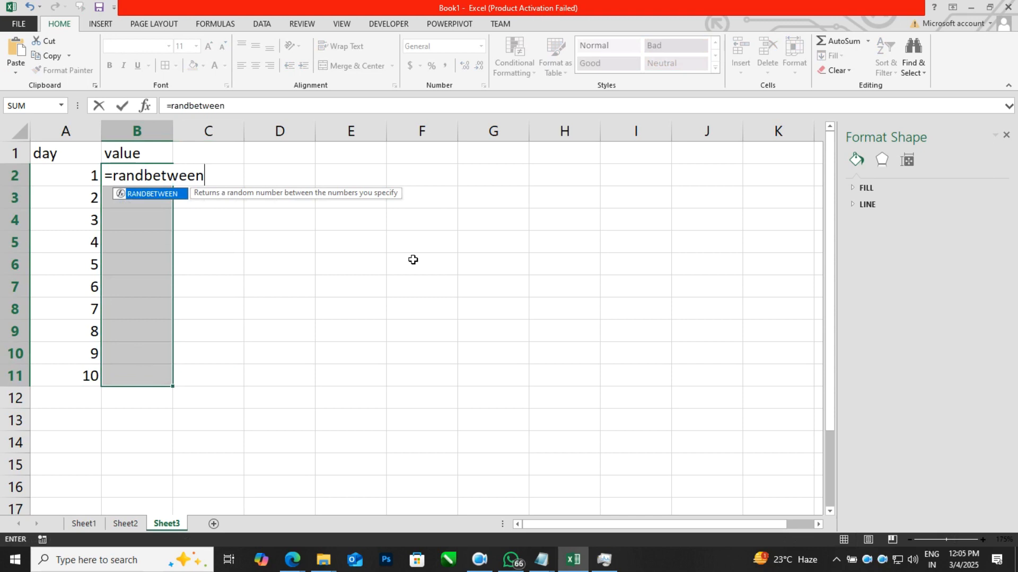
text((10,40))
key(ctrl+Return)
key(ctrl+c)
key(alt+h)
key(v)
key(v)
key(Escape)
click(413, 282)
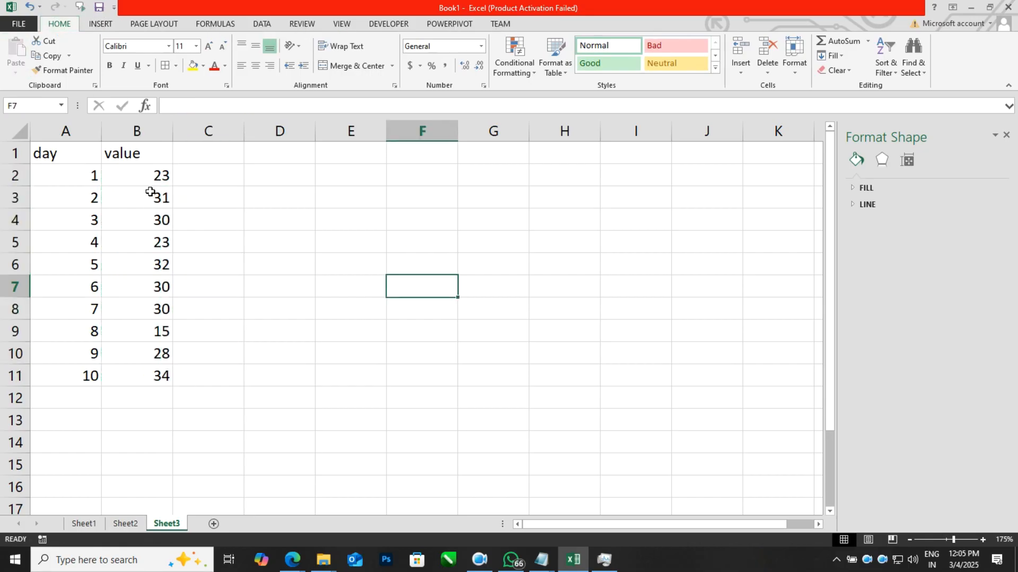
click(88, 179)
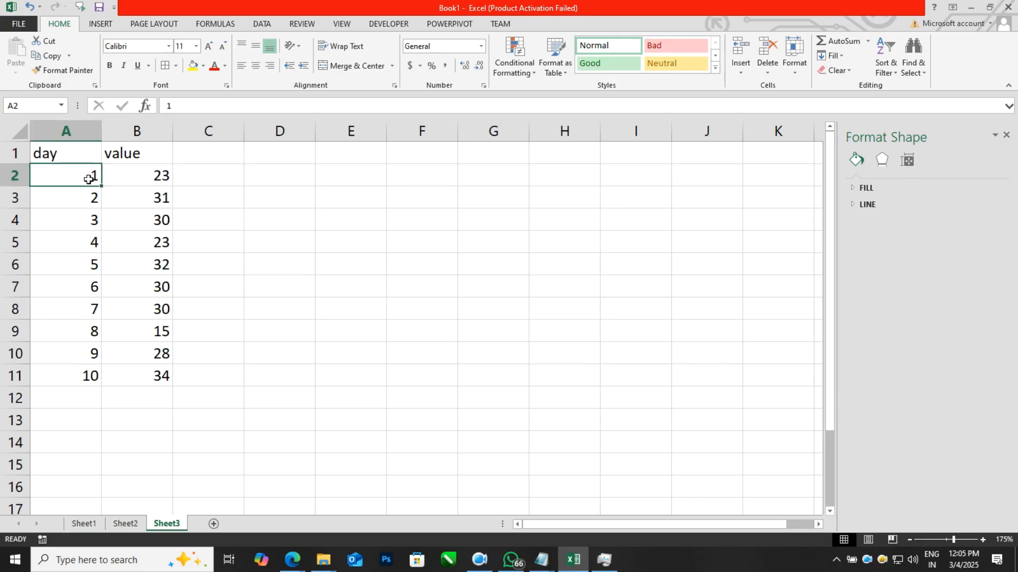
click(155, 177)
click(73, 203)
click(148, 202)
Select the day and value table A1:B11 and view its recommended charts without inserting one
drag(50, 158, 144, 372)
click(101, 24)
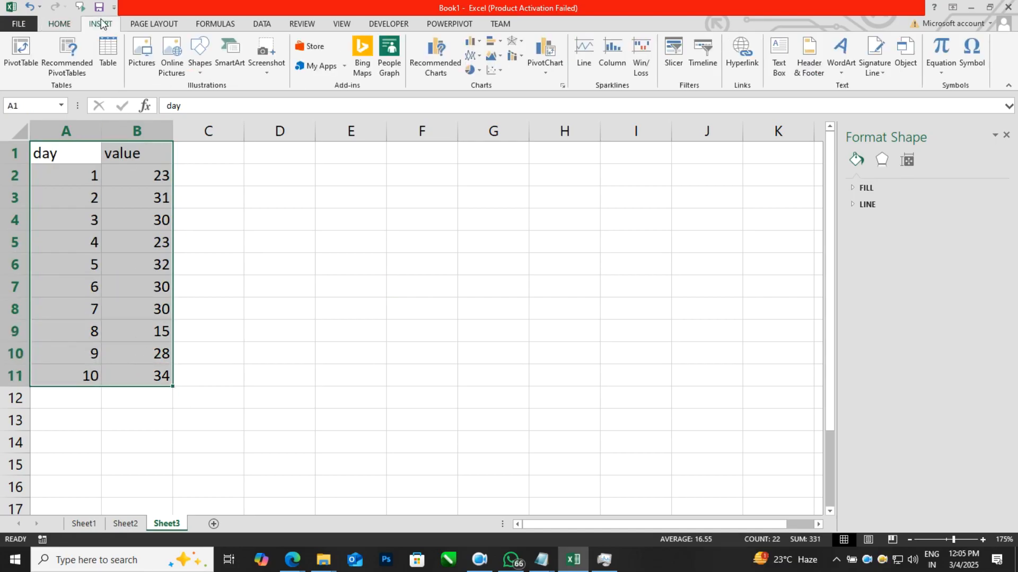
click(434, 58)
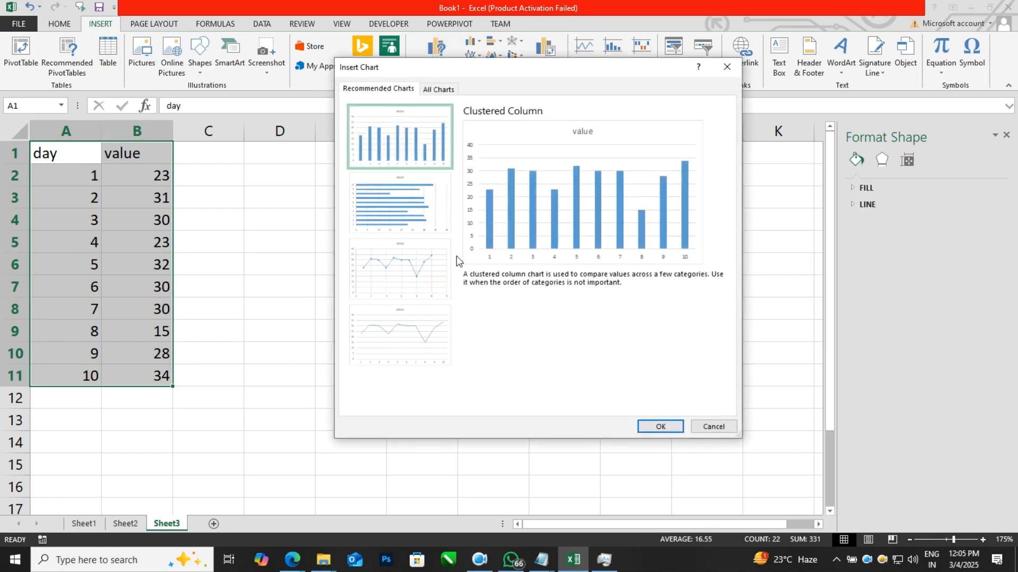
click(727, 67)
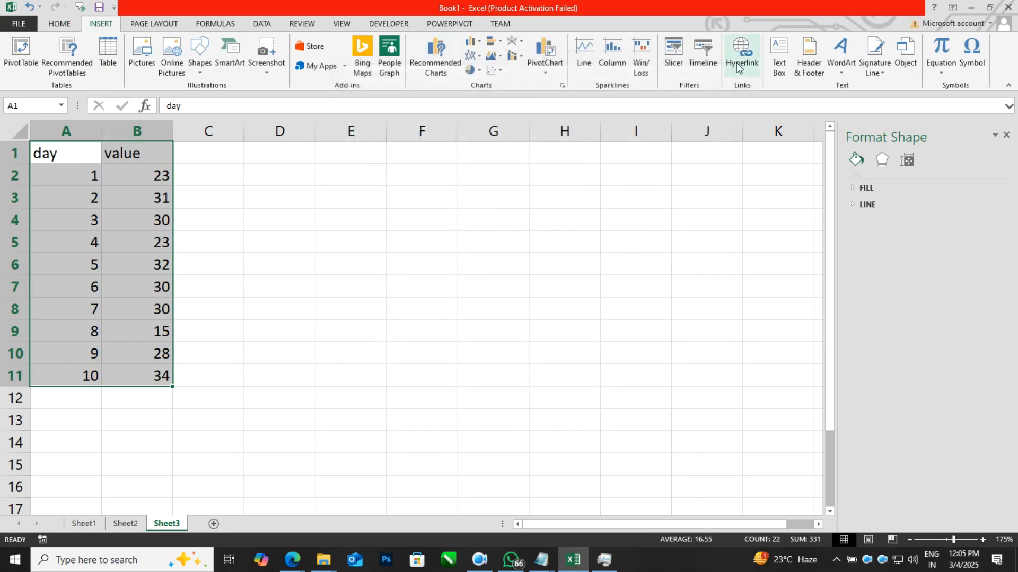
Preview the X Y (Scatter), Line and Area chart types for the selected day and value data
click(564, 87)
click(440, 90)
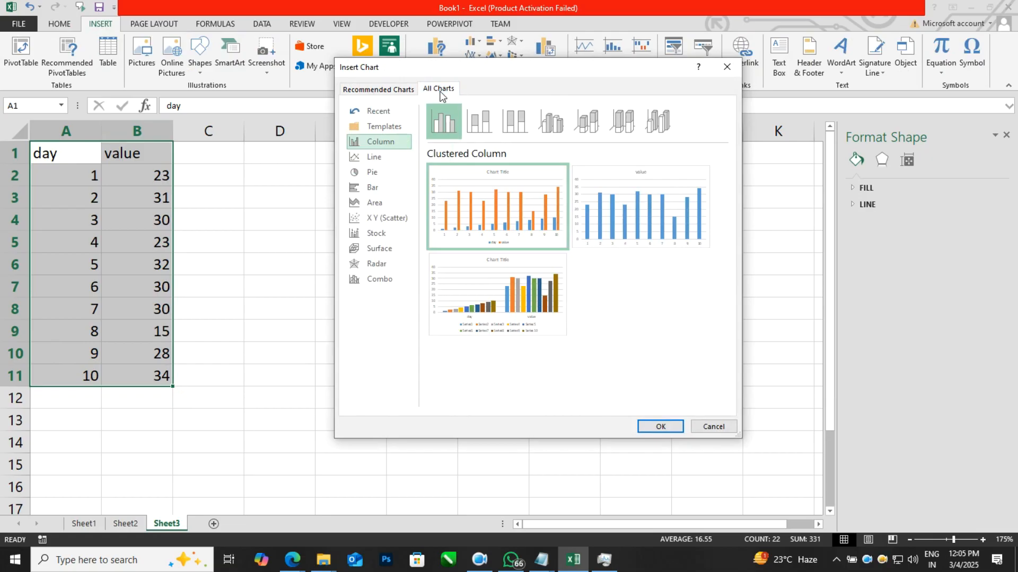
click(389, 219)
mouse_move(481, 230)
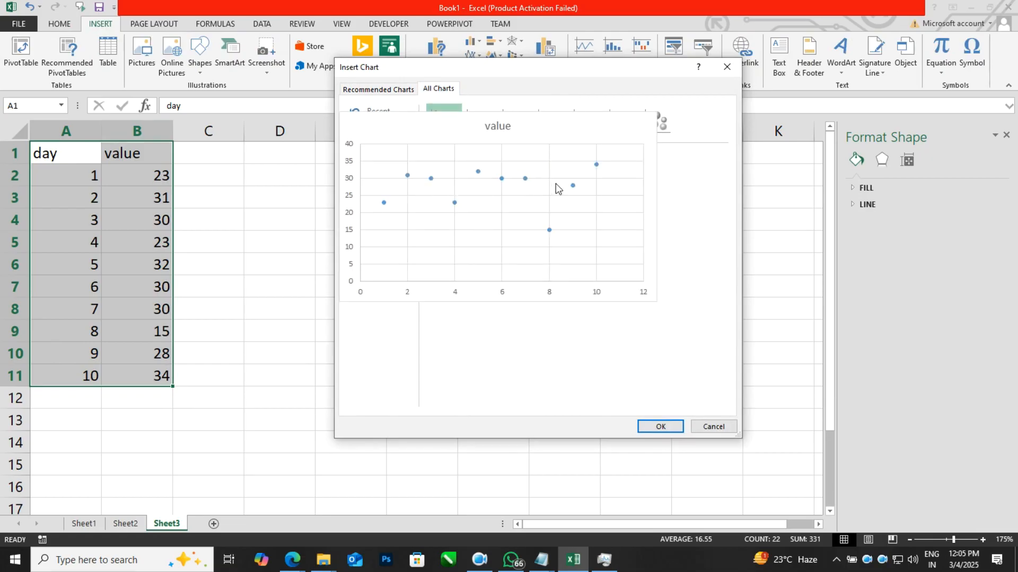
click(374, 157)
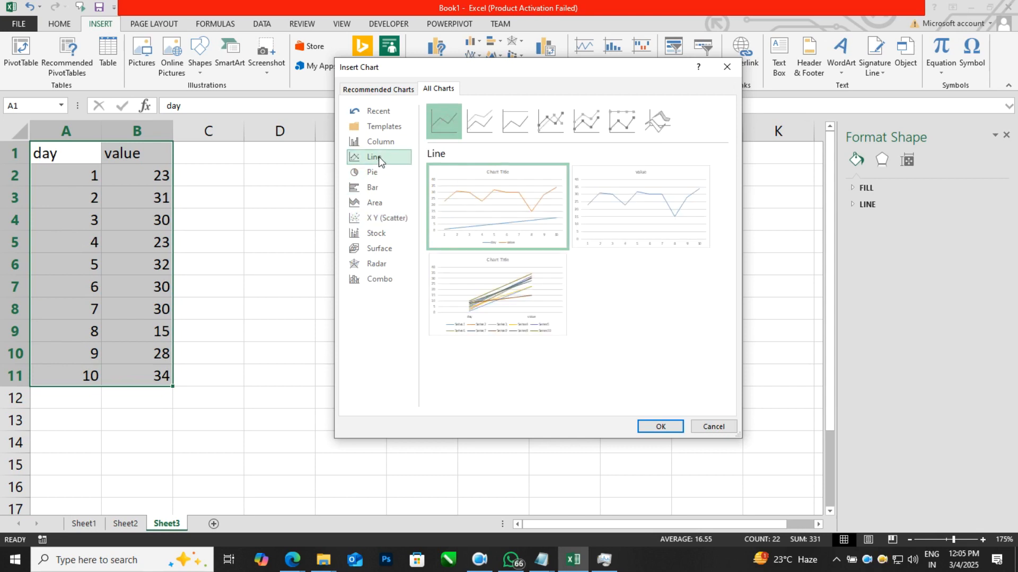
mouse_move(458, 198)
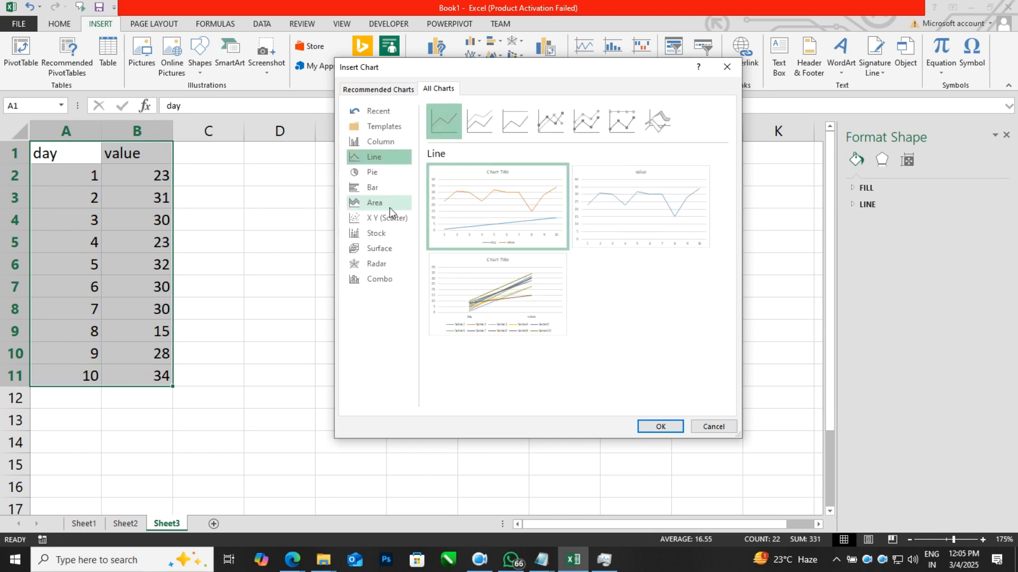
click(381, 202)
mouse_move(516, 212)
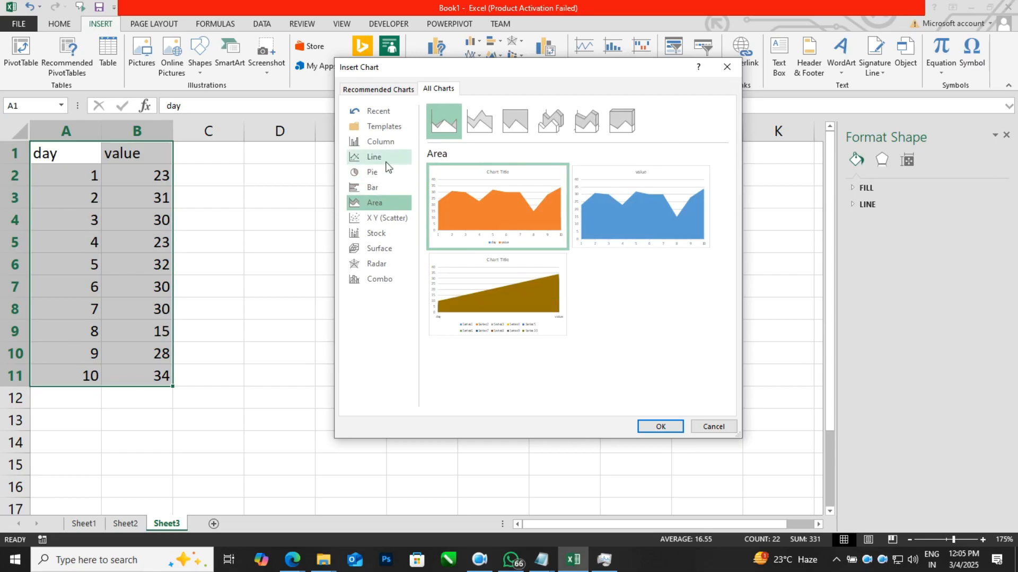
Insert a Line with Markers chart of the day and value table and shift it slightly away from the data
click(383, 158)
click(555, 129)
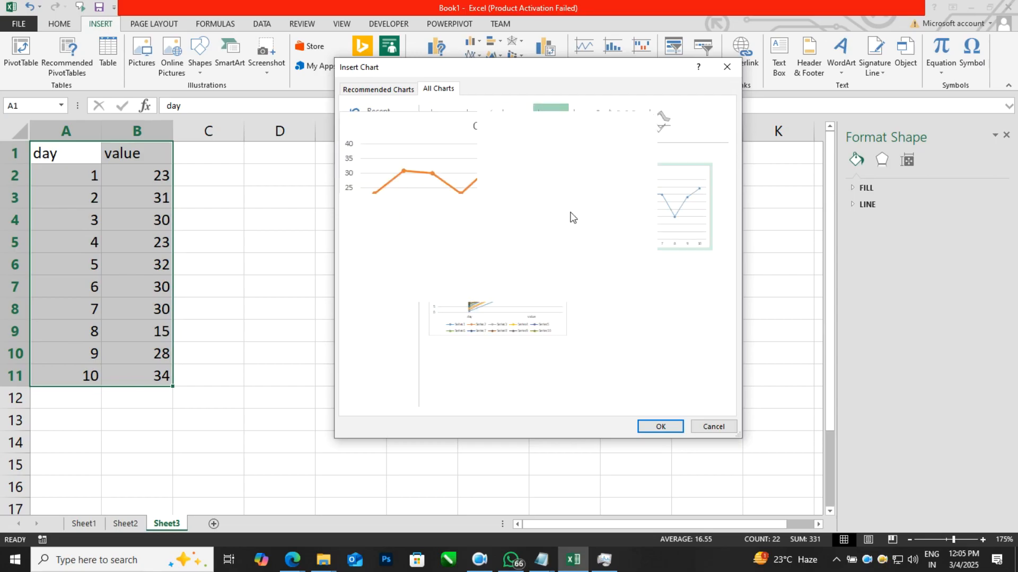
click(657, 425)
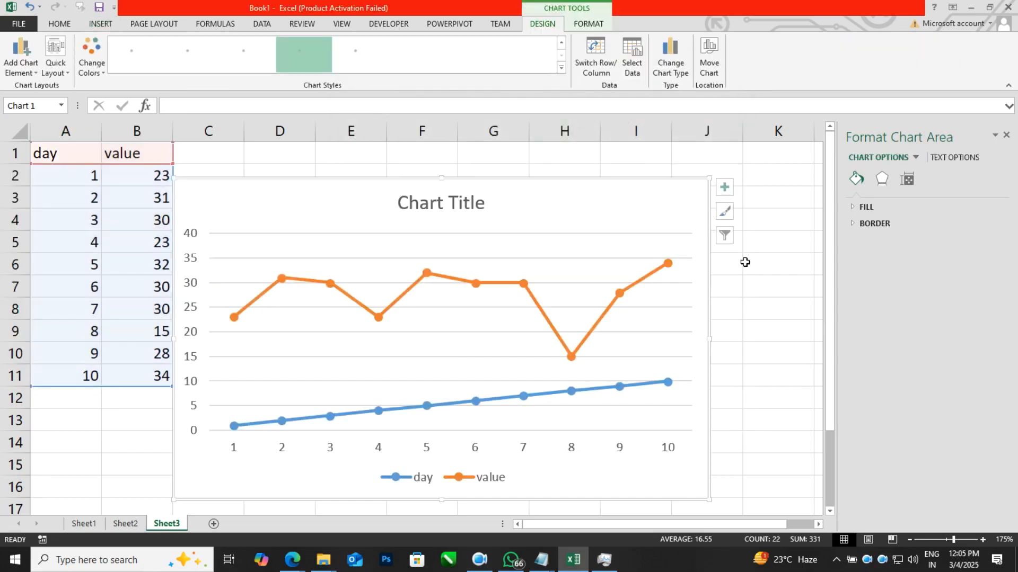
drag(563, 198, 576, 200)
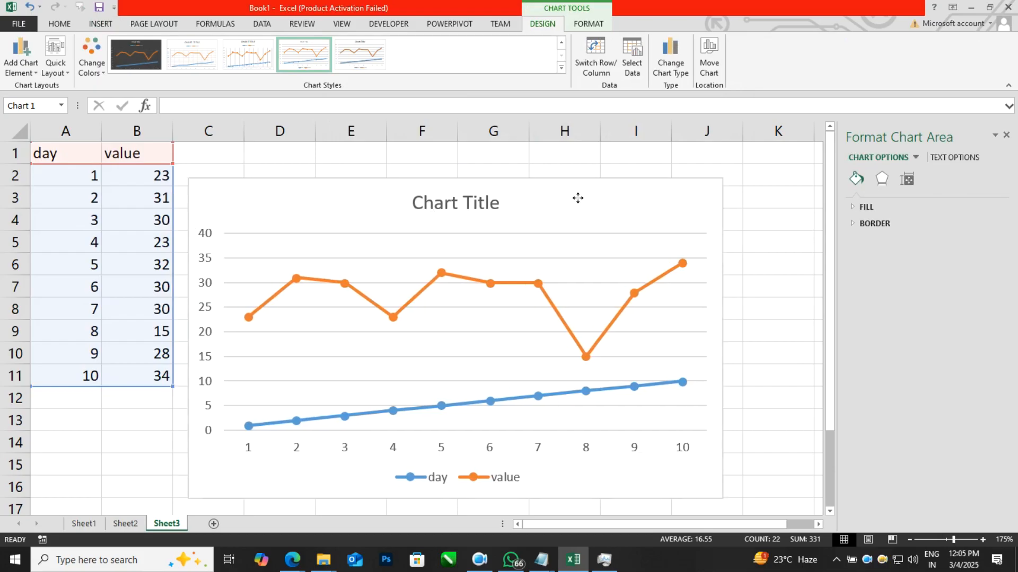
Change the chart to the Line with Markers version that plots only value by day, and place it beside the table over columns D to J
click(671, 53)
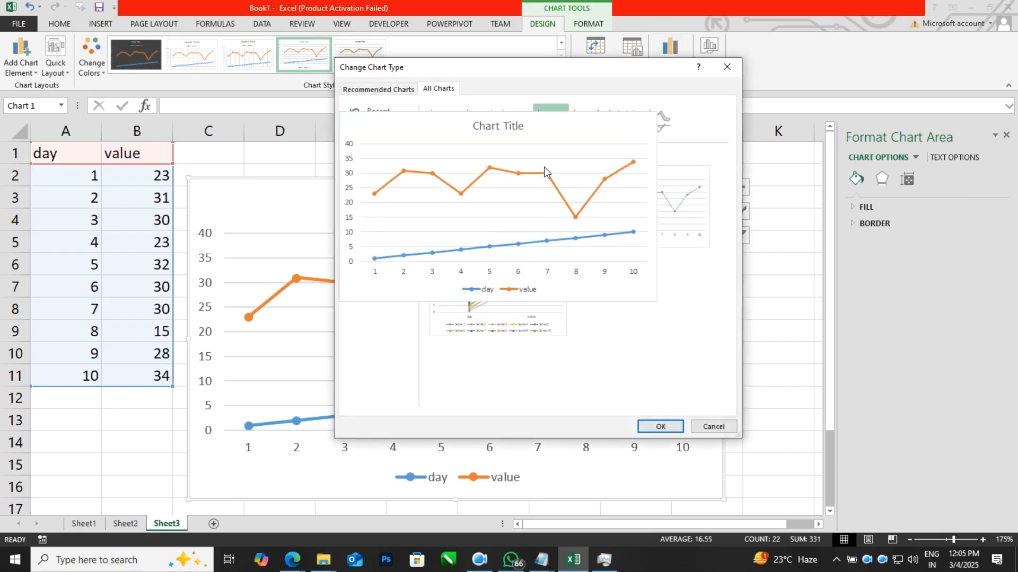
mouse_move(666, 211)
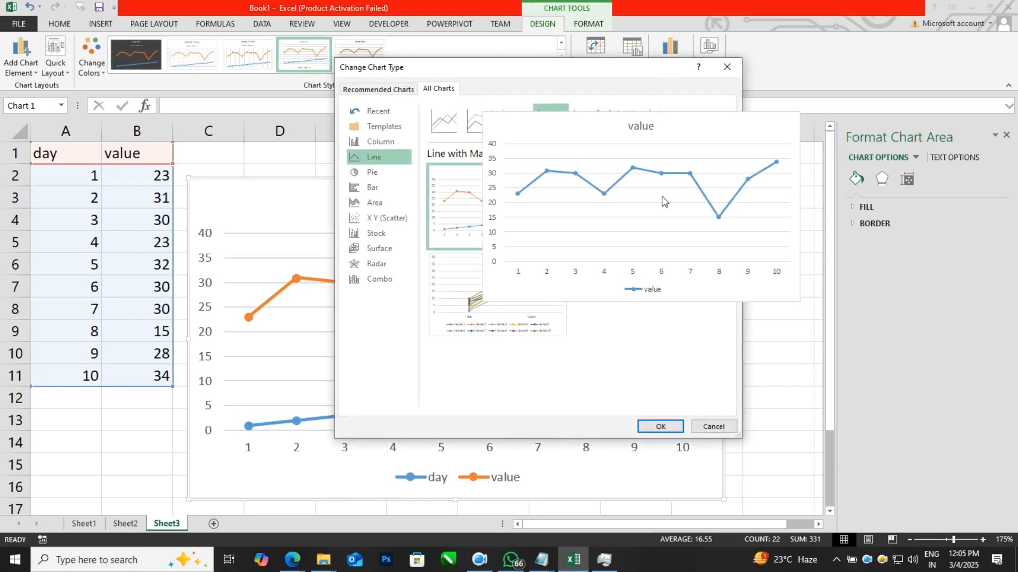
click(660, 193)
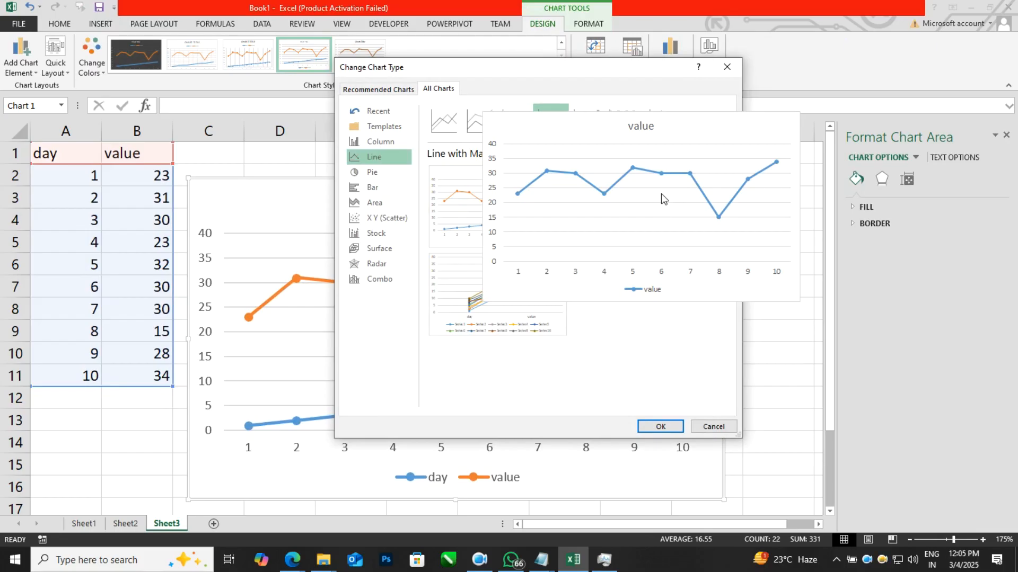
click(662, 424)
mouse_move(675, 204)
mouse_down()
mouse_move(711, 199)
mouse_move(692, 188)
mouse_up()
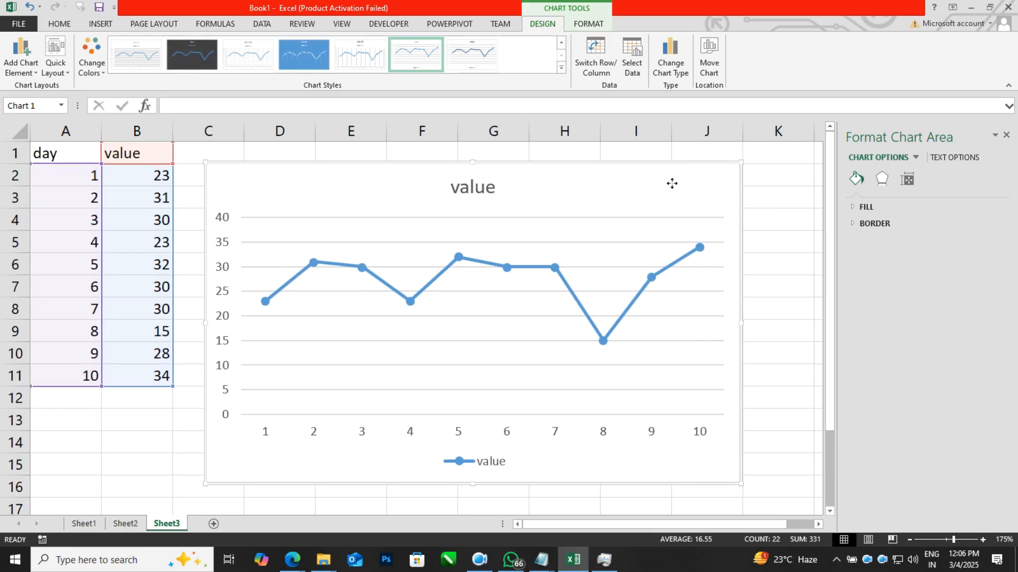
drag(672, 183, 687, 174)
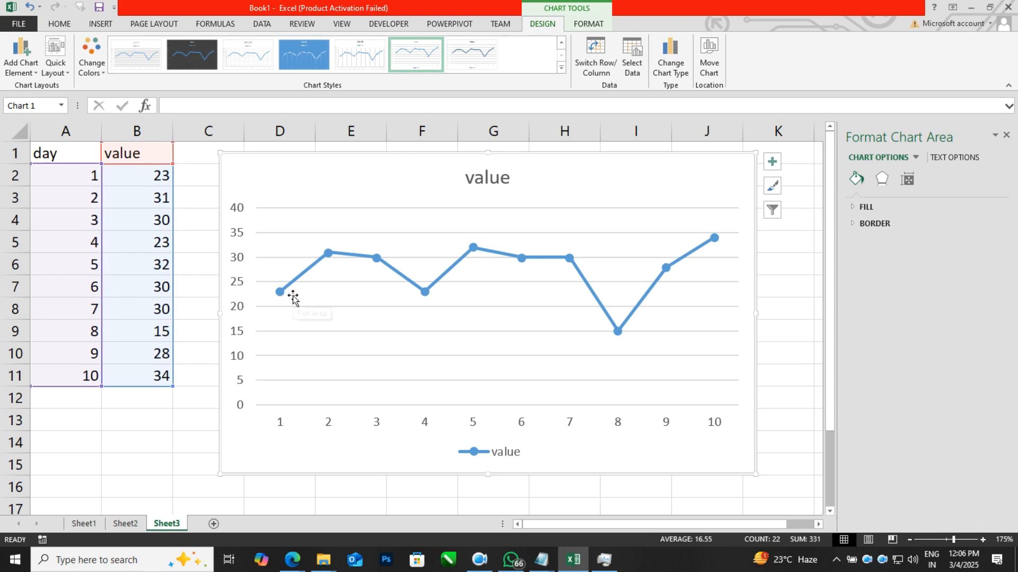
Add a Linear trendline to the value line chart
click(26, 75)
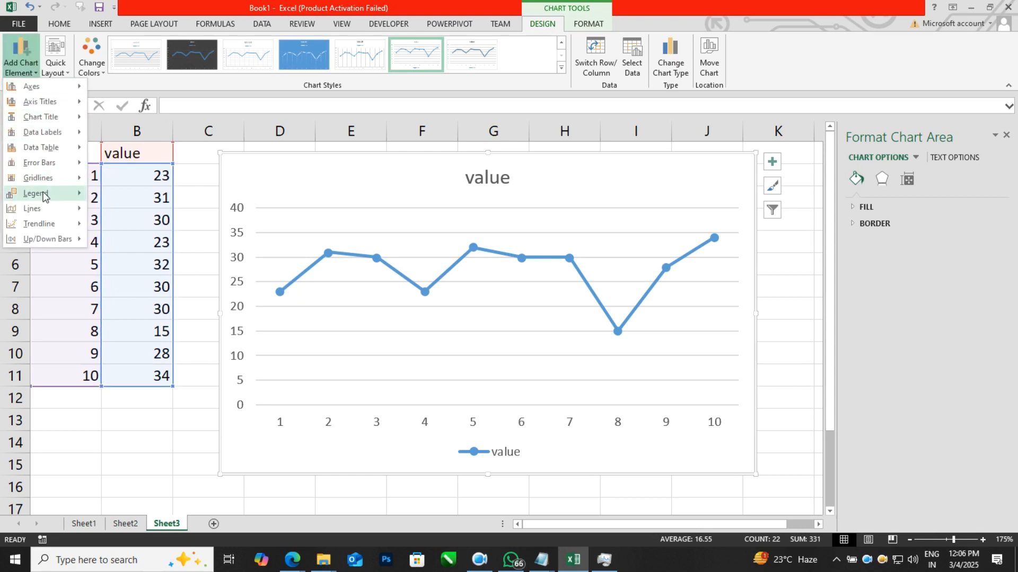
mouse_move(47, 162)
mouse_move(46, 224)
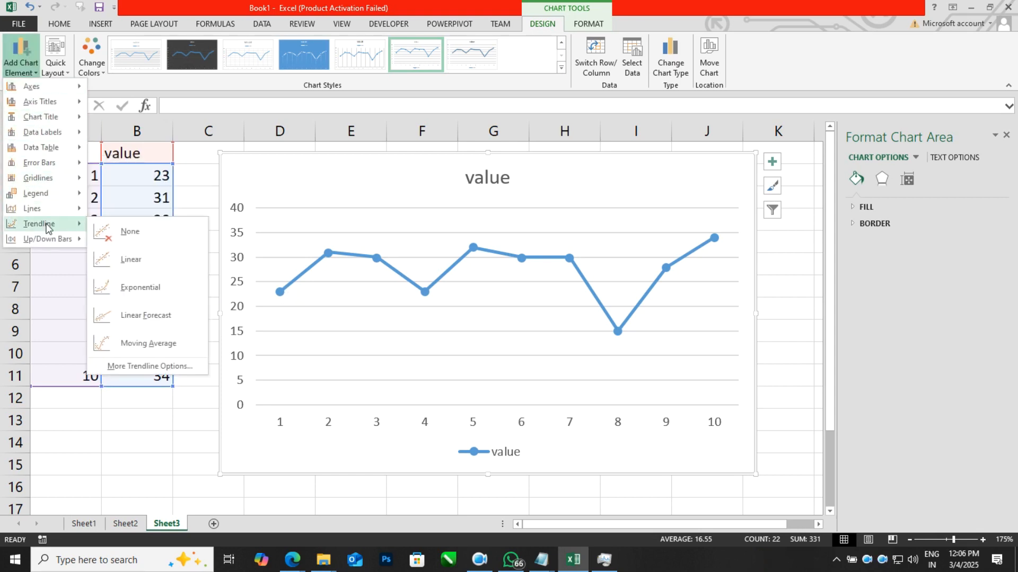
click(140, 265)
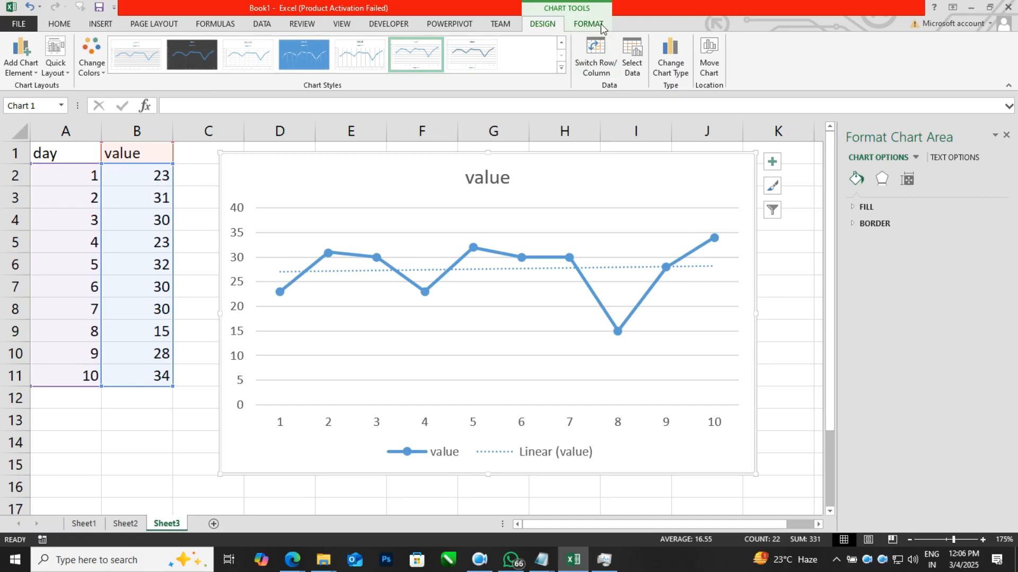
Change the value by day line chart to the Area chart type
click(670, 57)
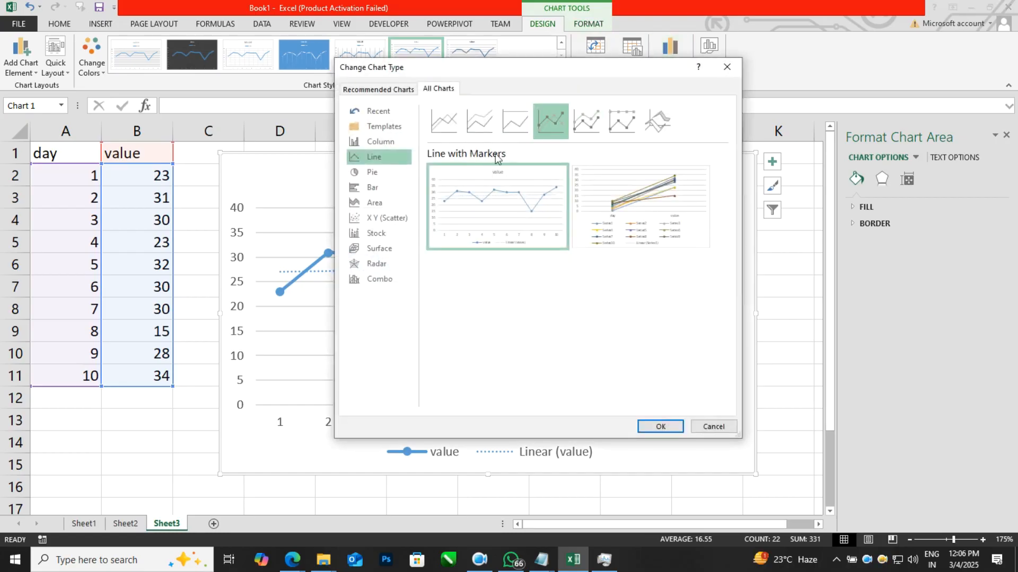
click(386, 207)
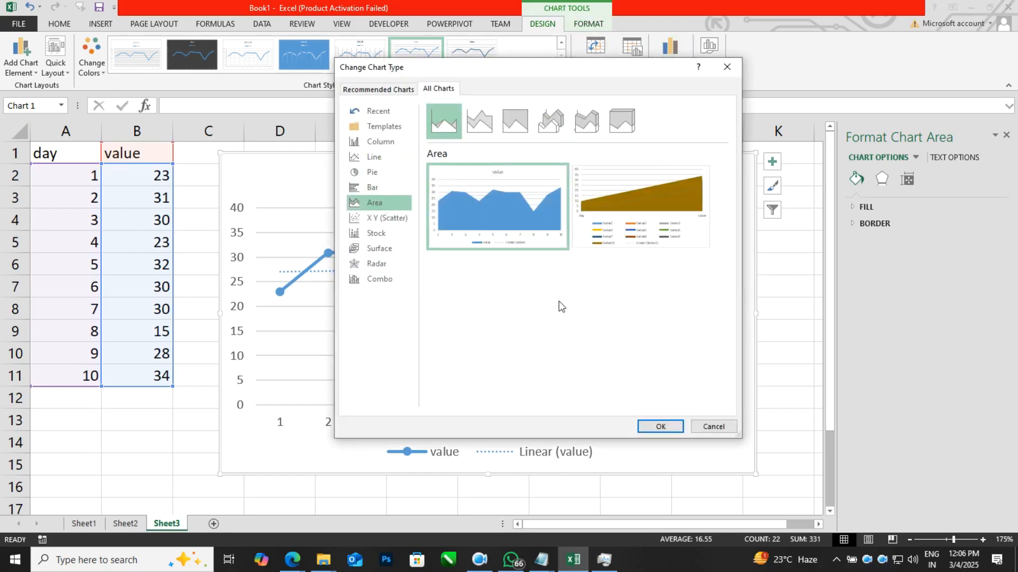
click(663, 425)
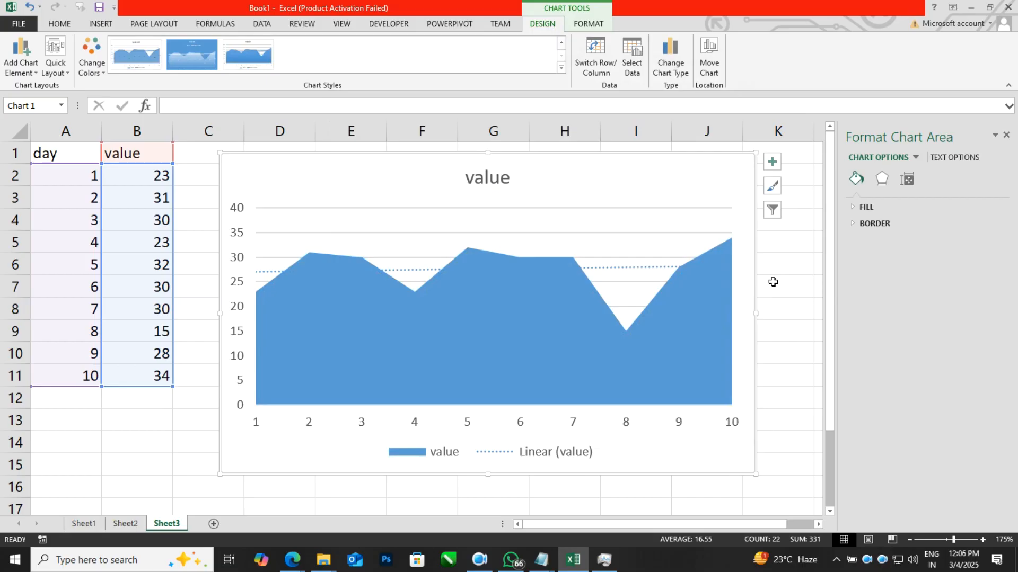
click(774, 282)
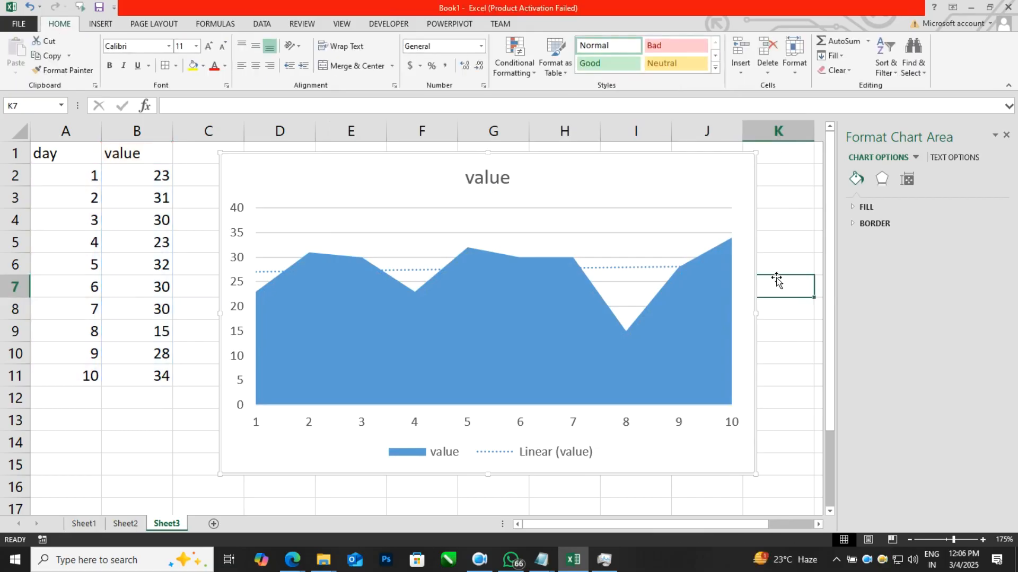
Switch to Notepad and review the chart type notes, and the sparkline topics in the Advanced Excel content file
mouse_move(541, 560)
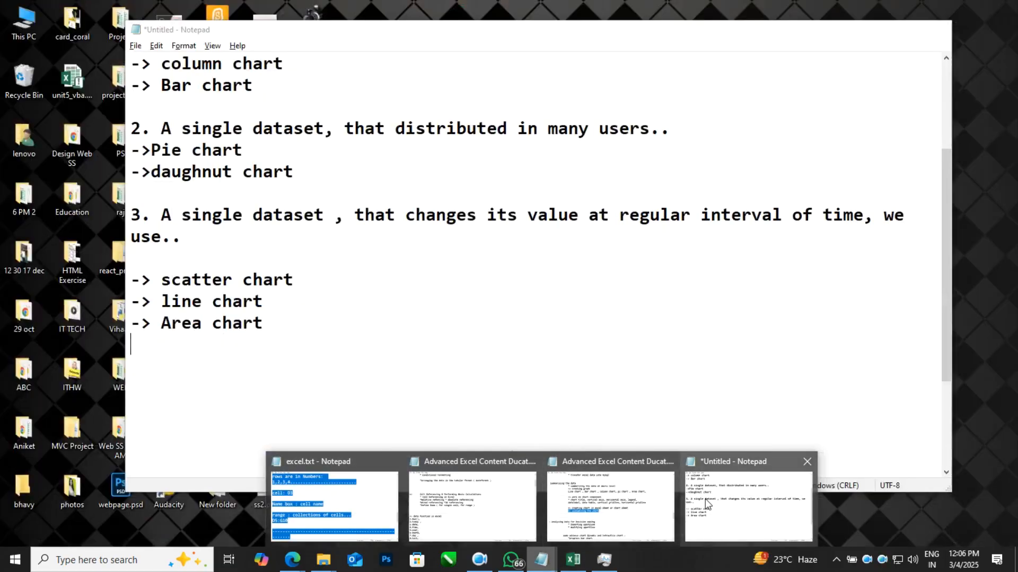
click(705, 498)
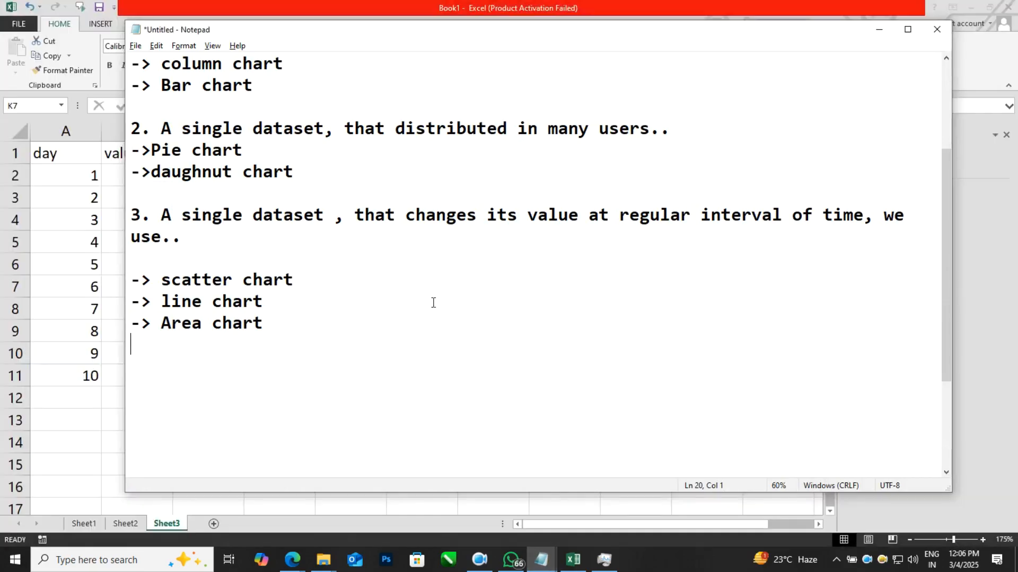
scroll(433, 303, up, 2)
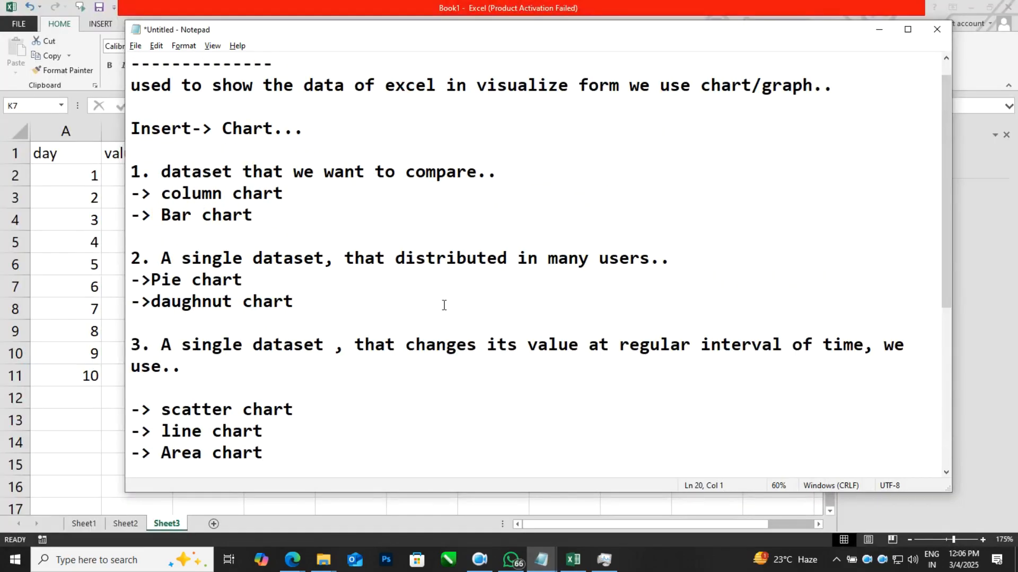
key(alt+Tab)
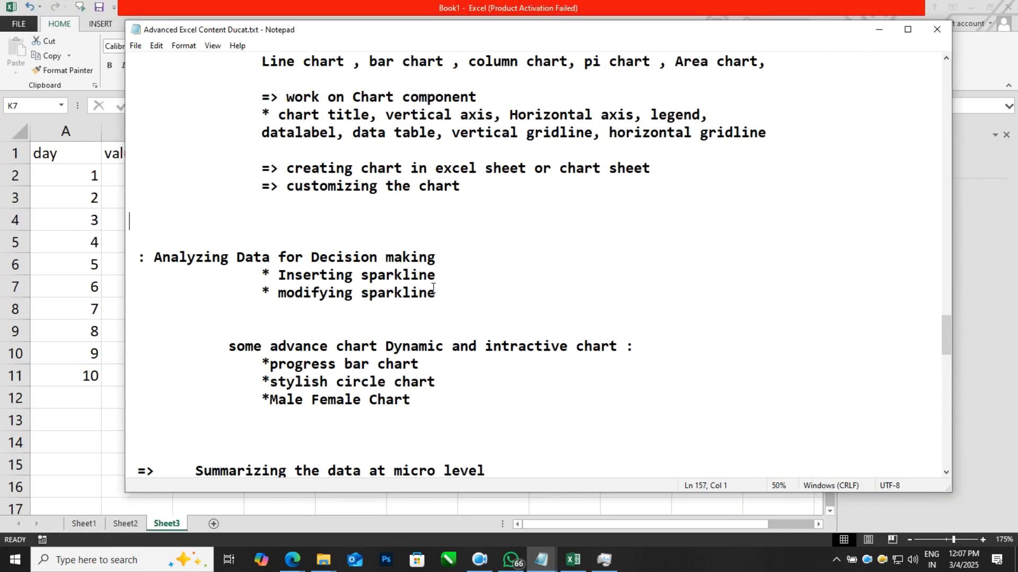
drag(363, 280, 461, 282)
click(457, 292)
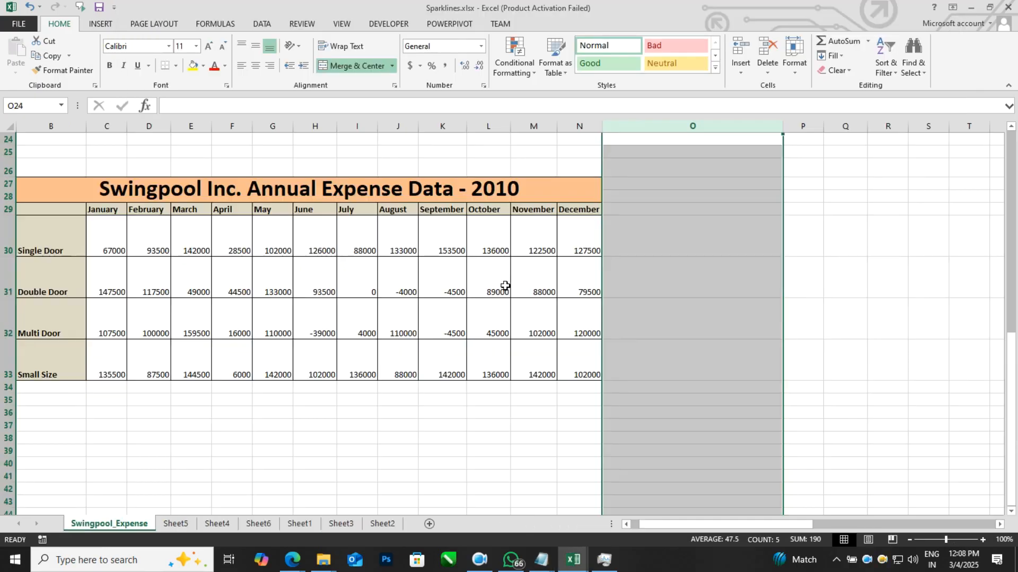
Examine the door types and monthly values of the Swingpool 2010 expense table and the empty cells beside them in column O
click(354, 452)
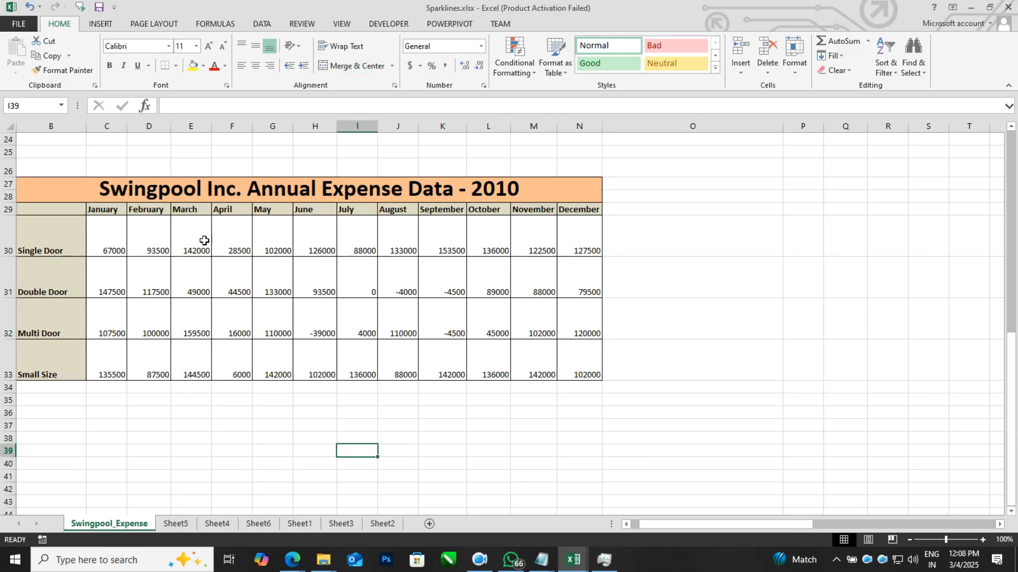
drag(63, 252, 49, 366)
drag(110, 244, 583, 250)
click(690, 334)
click(638, 241)
click(644, 274)
click(645, 316)
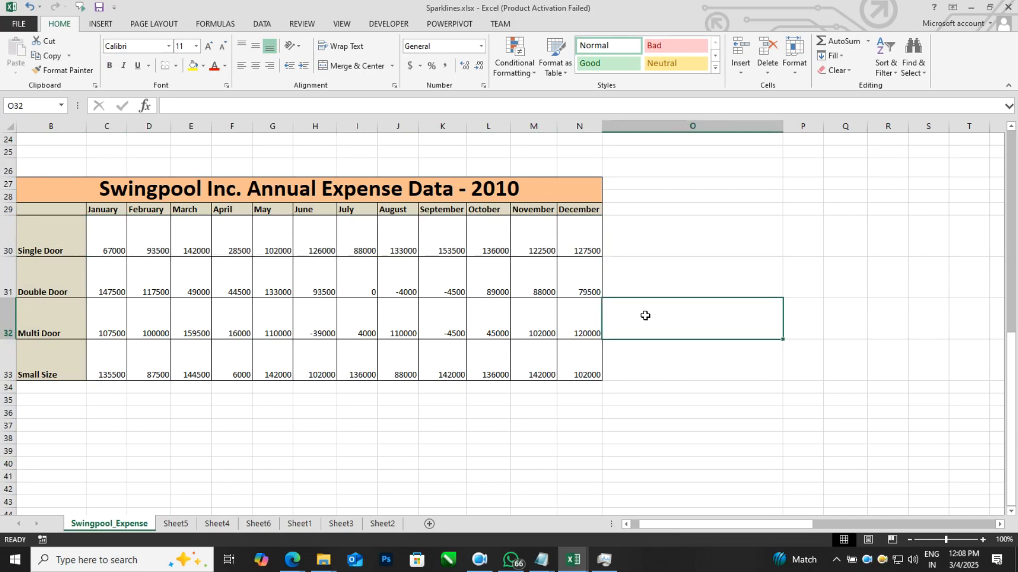
Insert a Line sparkline in cell O30 for the Single Door values in C30:N30
click(648, 244)
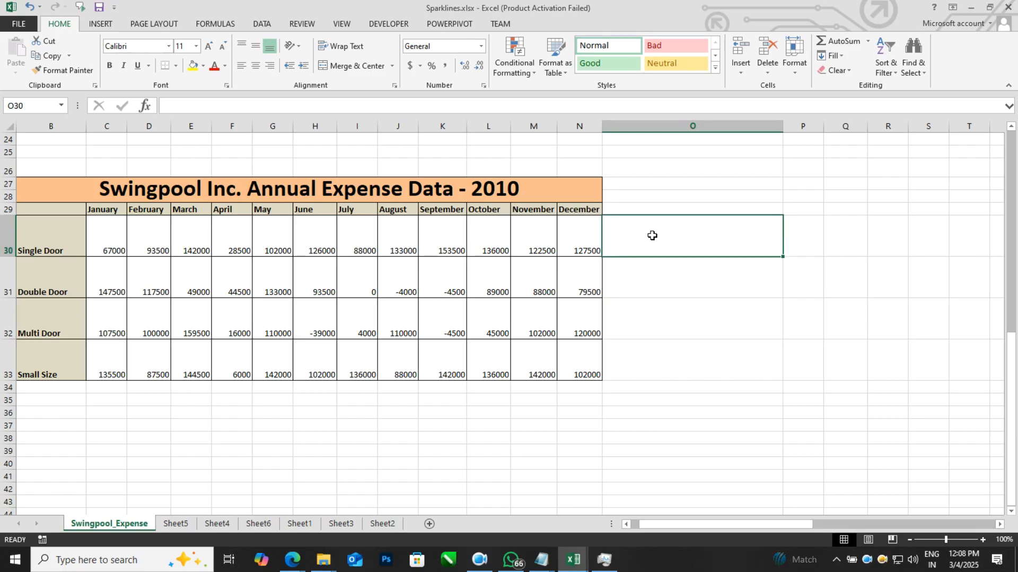
click(104, 25)
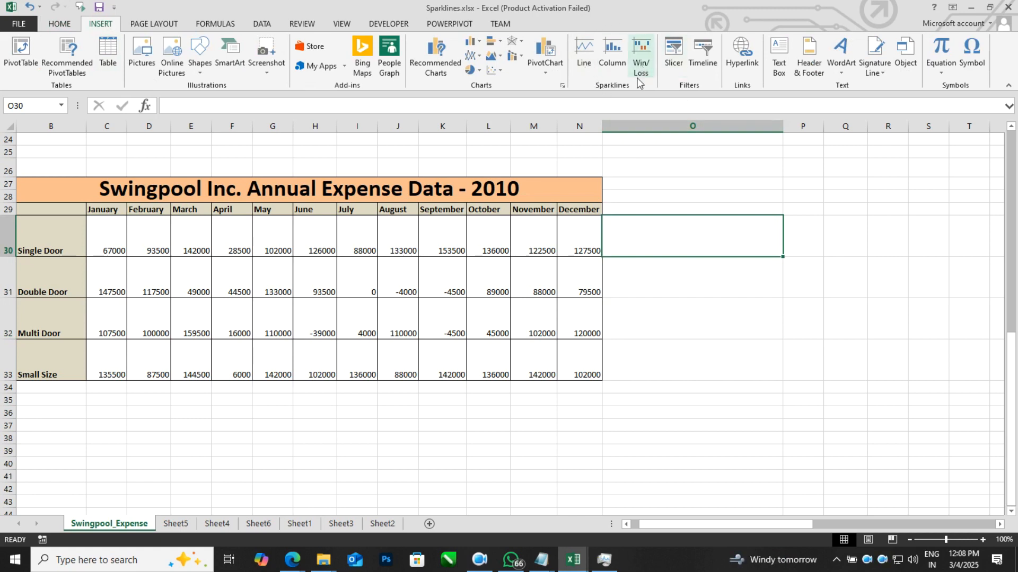
click(580, 63)
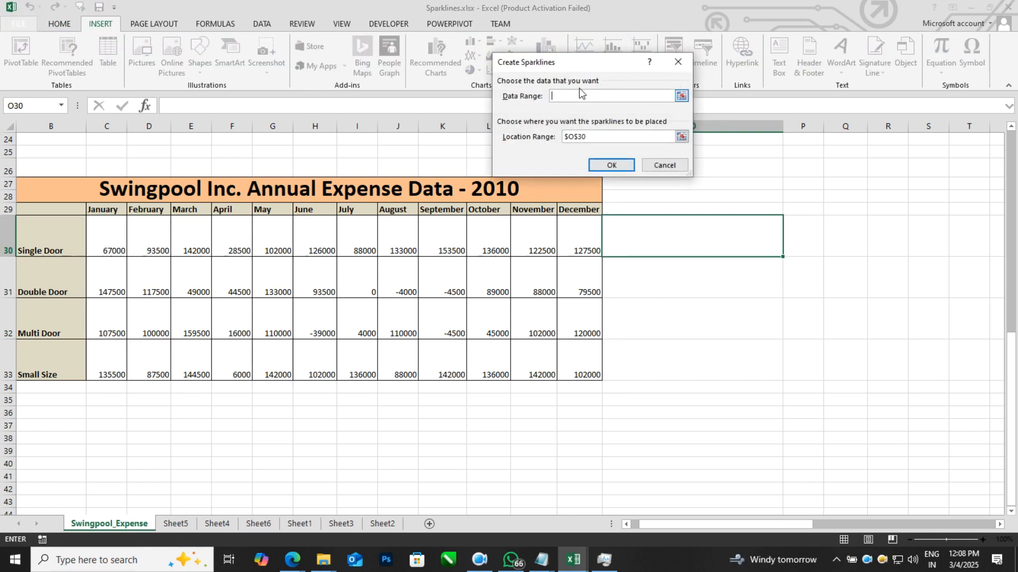
drag(126, 225, 564, 243)
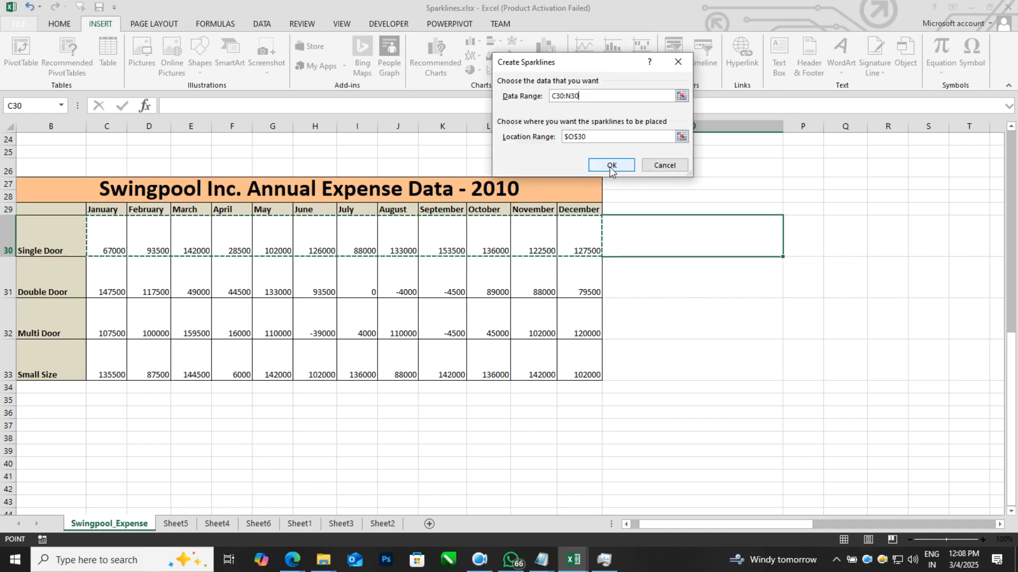
click(609, 164)
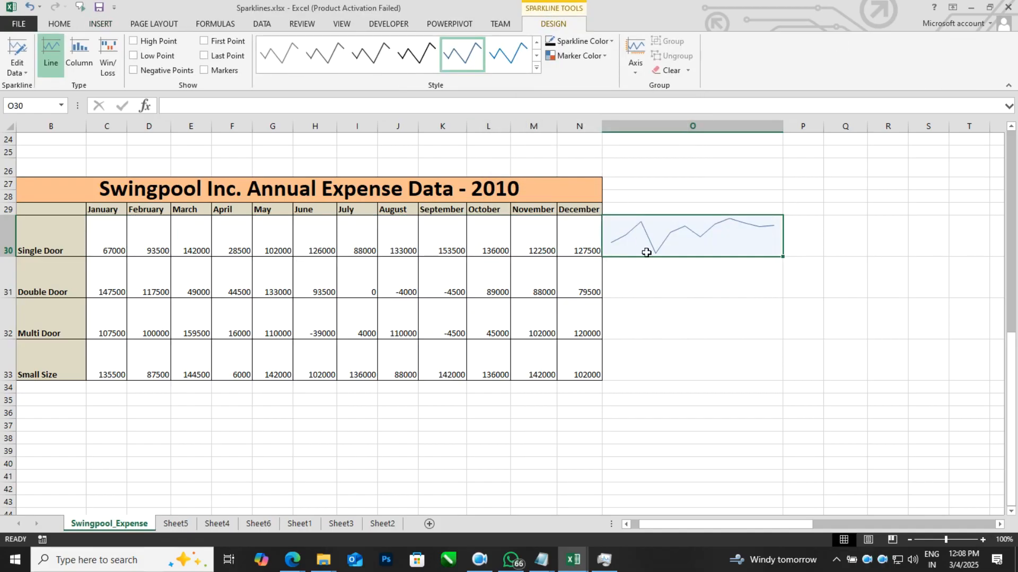
Insert a Column sparkline in cell O31 for the Double Door values in C31:N31
click(650, 273)
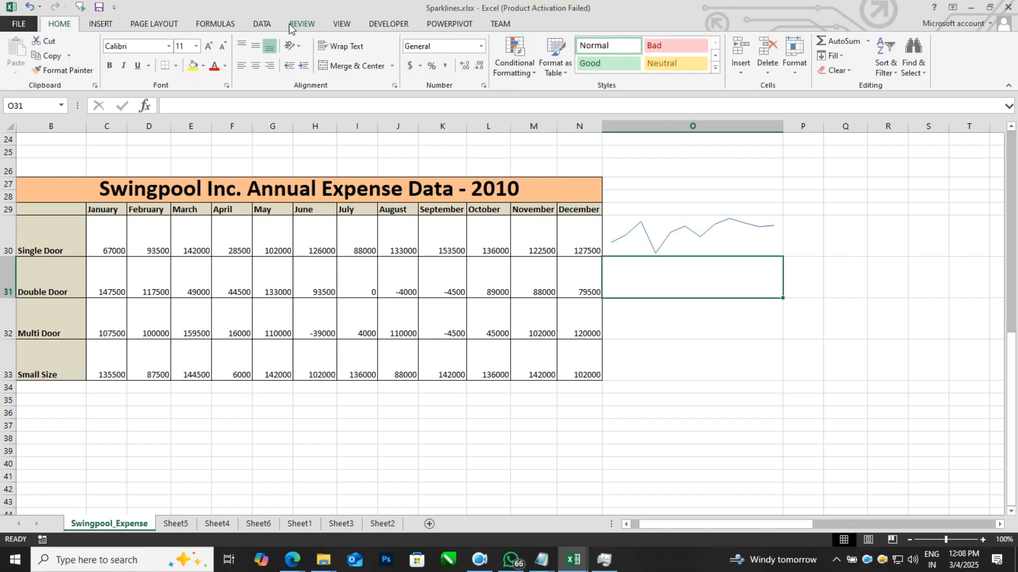
click(104, 24)
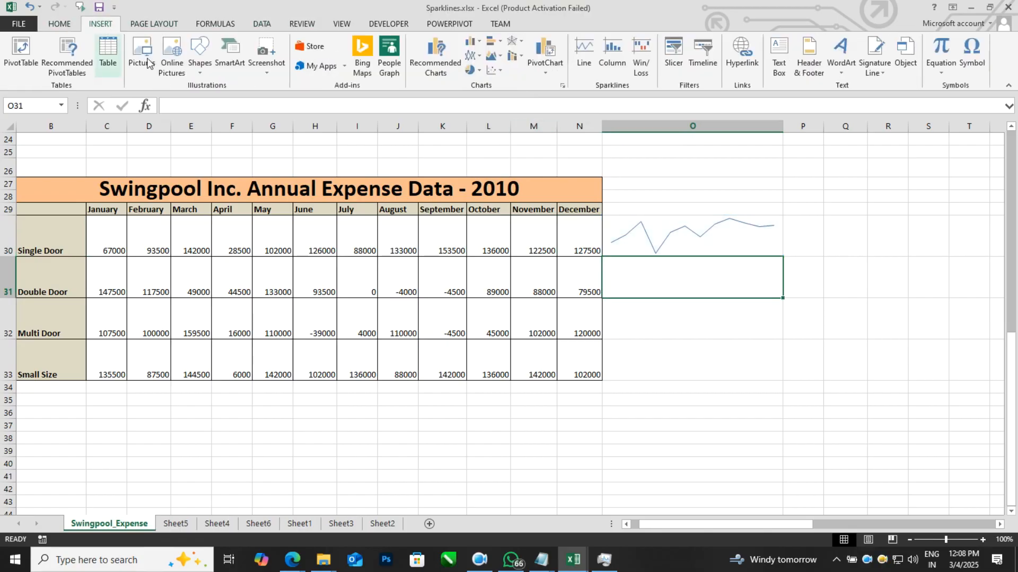
click(618, 53)
drag(123, 272, 591, 274)
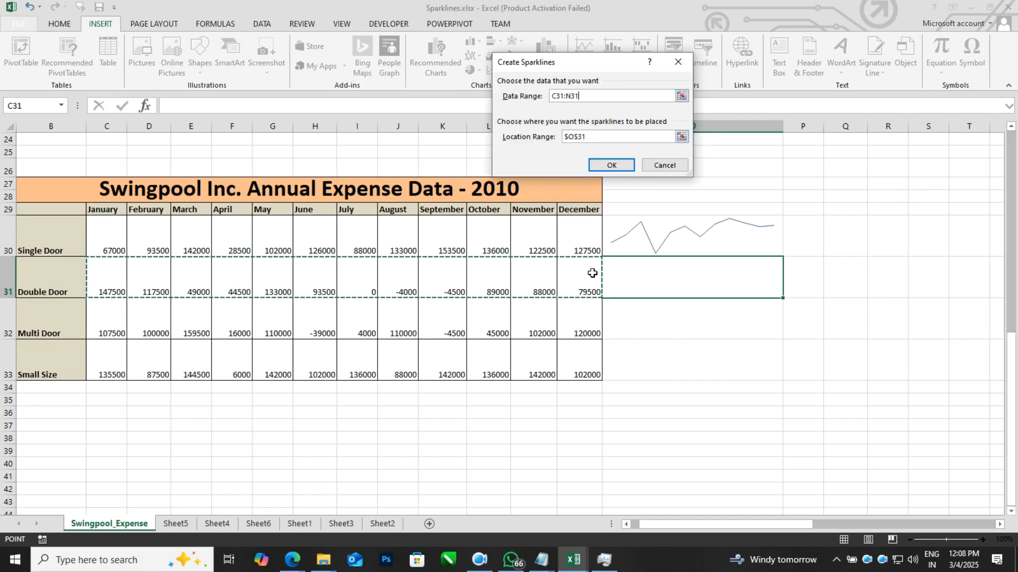
click(608, 166)
Insert a Win/Loss sparkline in cell O32 for the Multi Door values in C32:N32
click(654, 318)
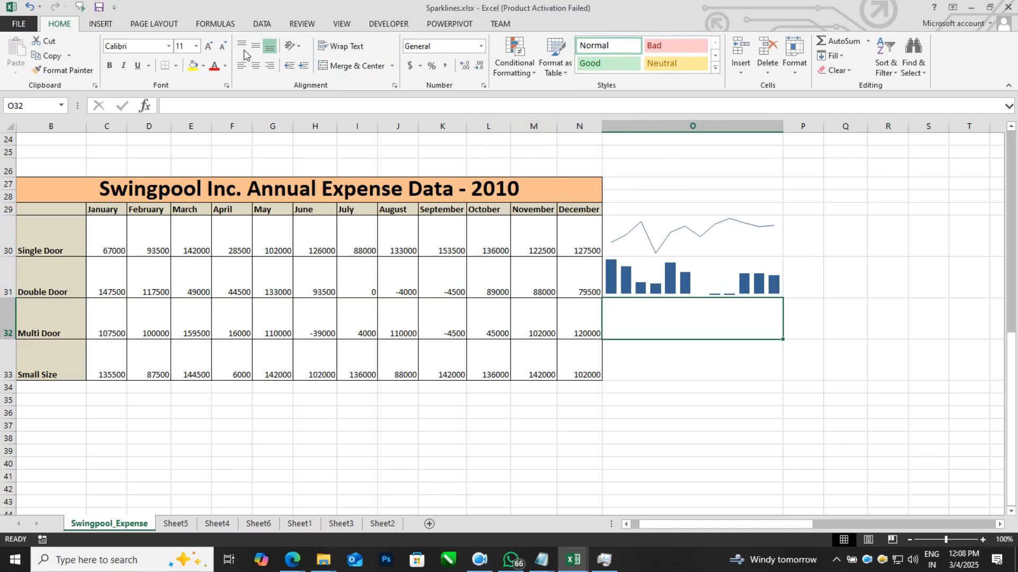
click(100, 24)
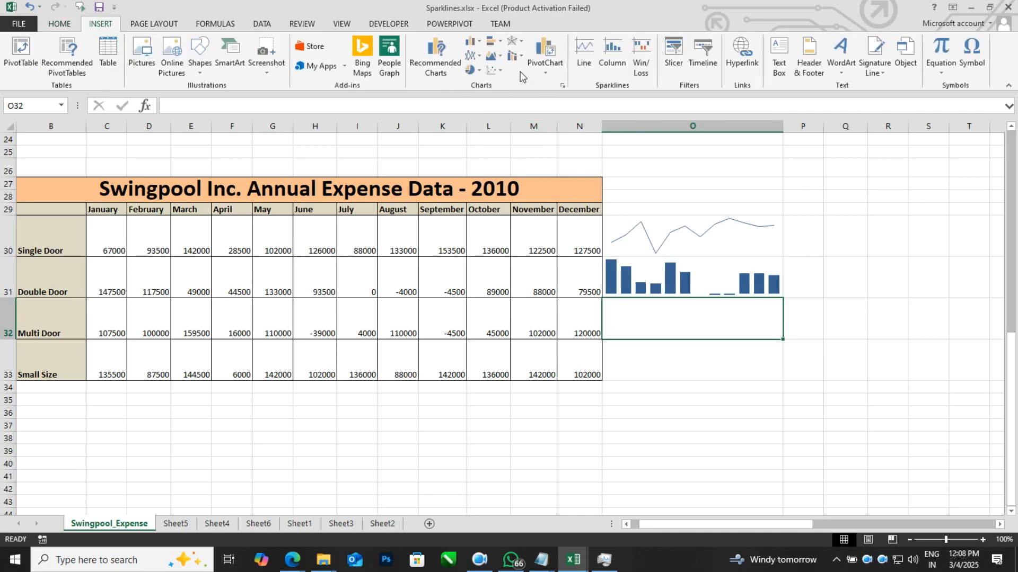
click(638, 62)
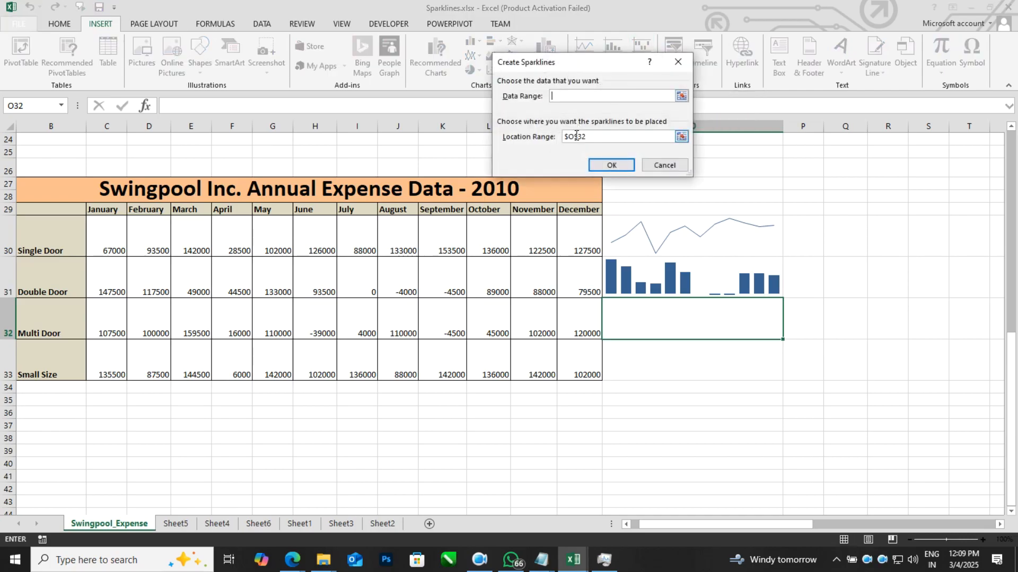
drag(112, 318, 563, 323)
click(612, 165)
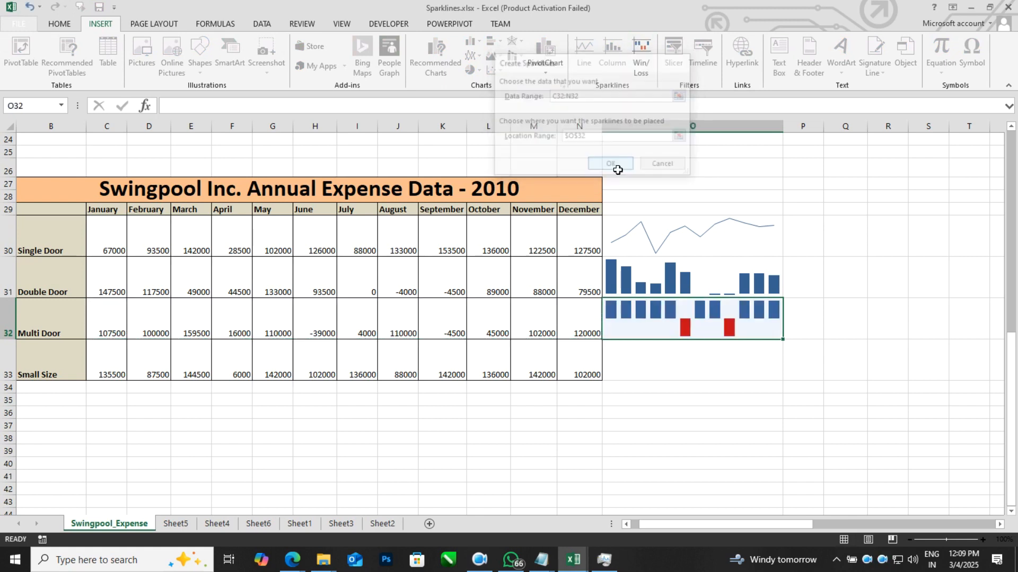
click(716, 389)
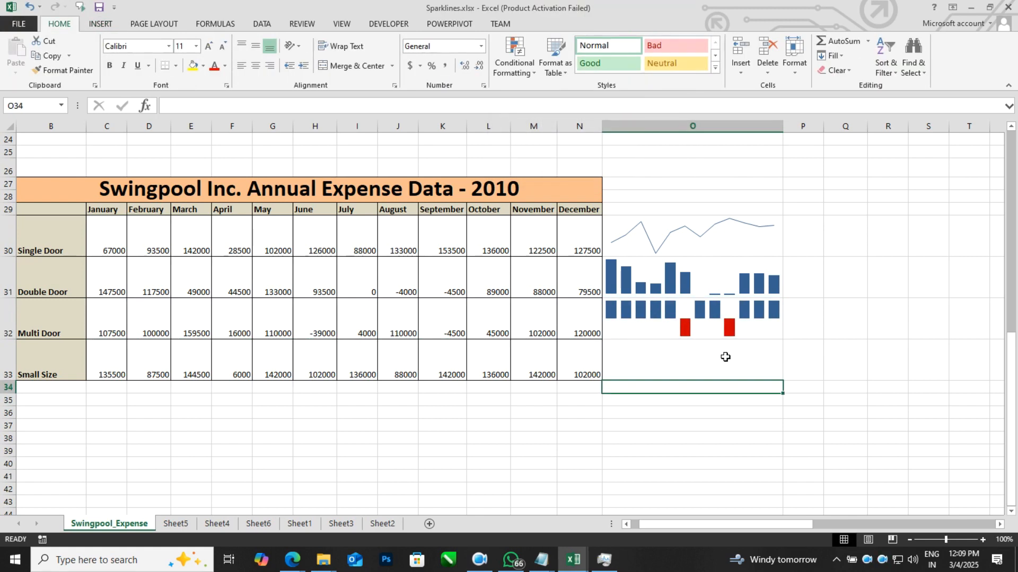
Fill the Single Door line sparkline from O30 down through O33
click(720, 329)
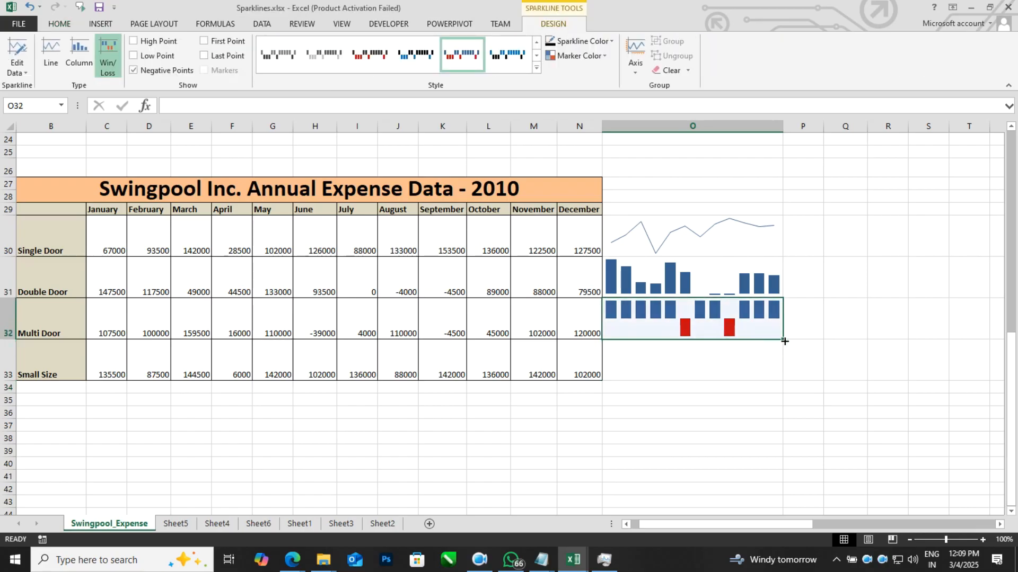
click(758, 244)
drag(782, 259, 783, 379)
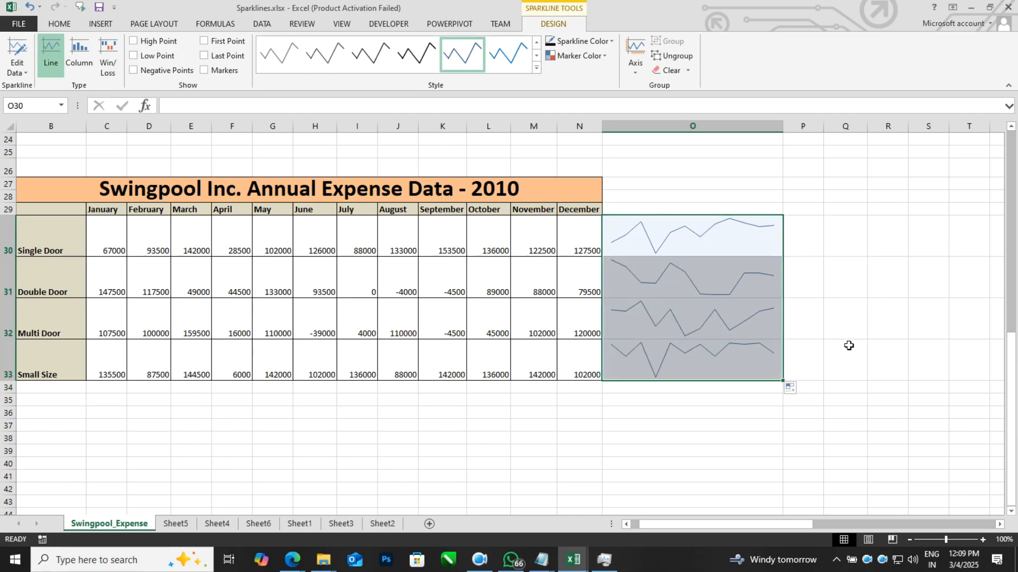
Ungroup the Double Door sparkline in O31 from the other sparklines
click(852, 353)
click(733, 282)
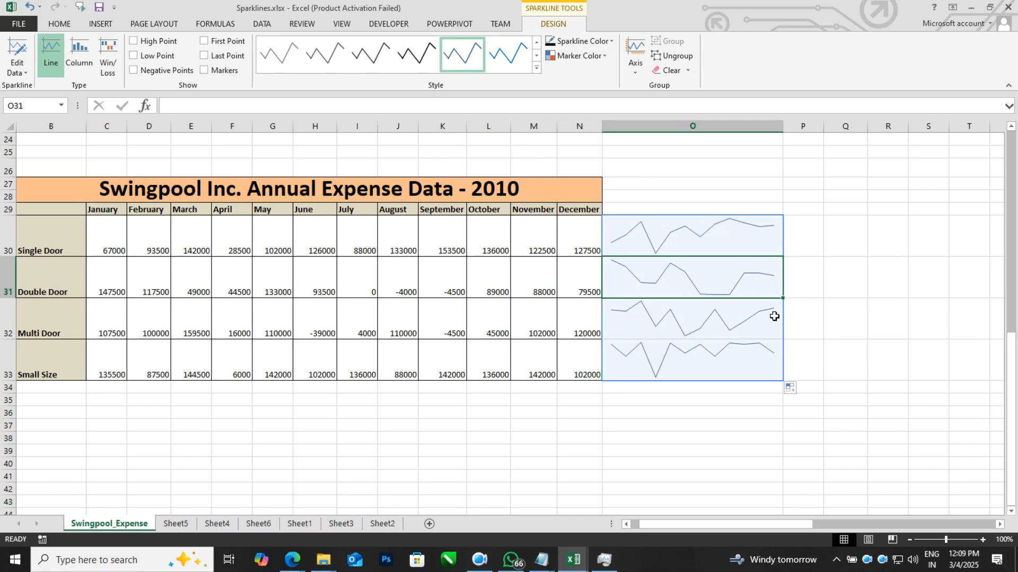
click(674, 55)
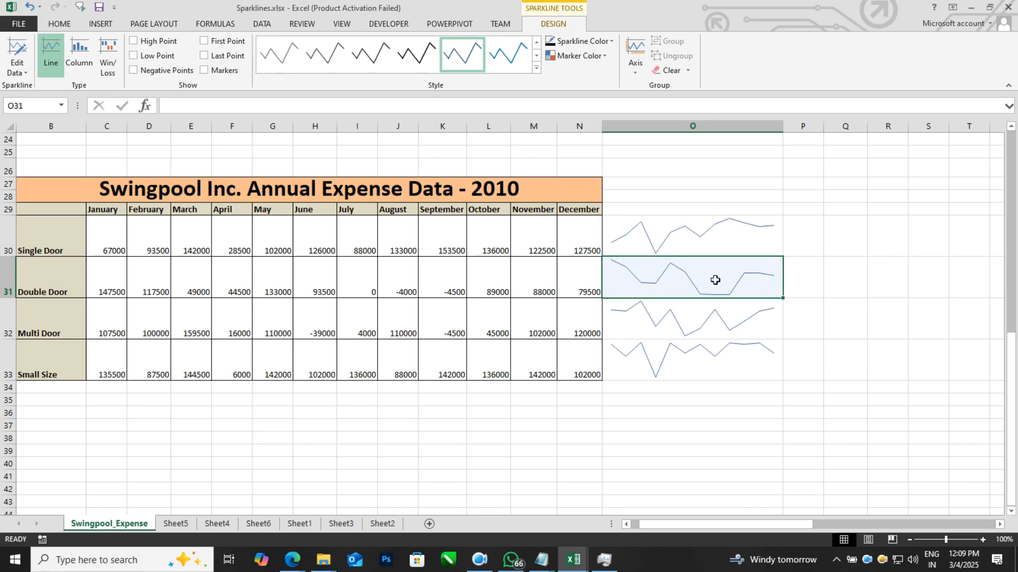
Try the Column and Win/Loss types on the Double Door sparkline, and return it to Line
click(79, 53)
click(105, 60)
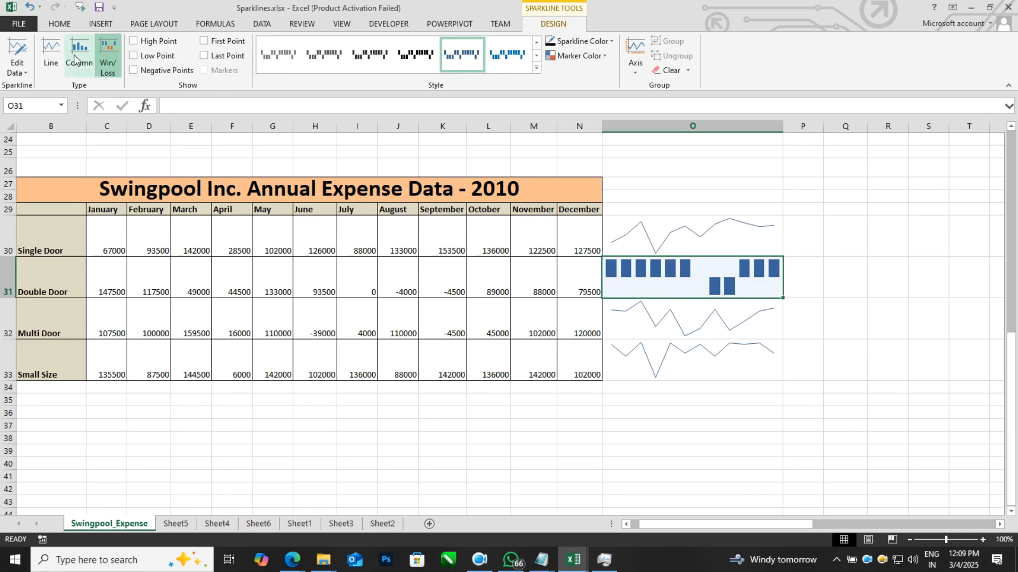
click(79, 55)
click(51, 53)
click(691, 373)
click(616, 416)
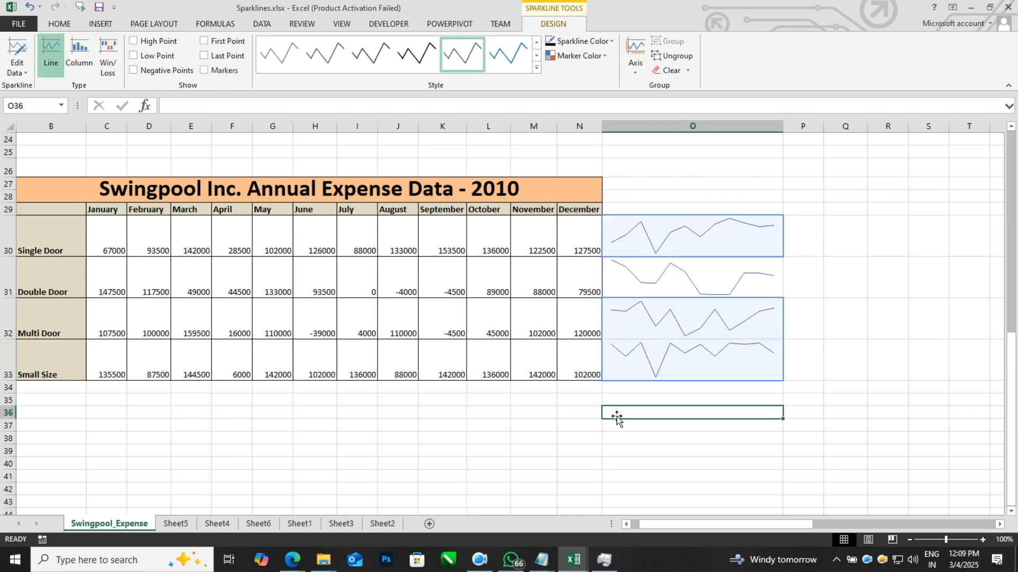